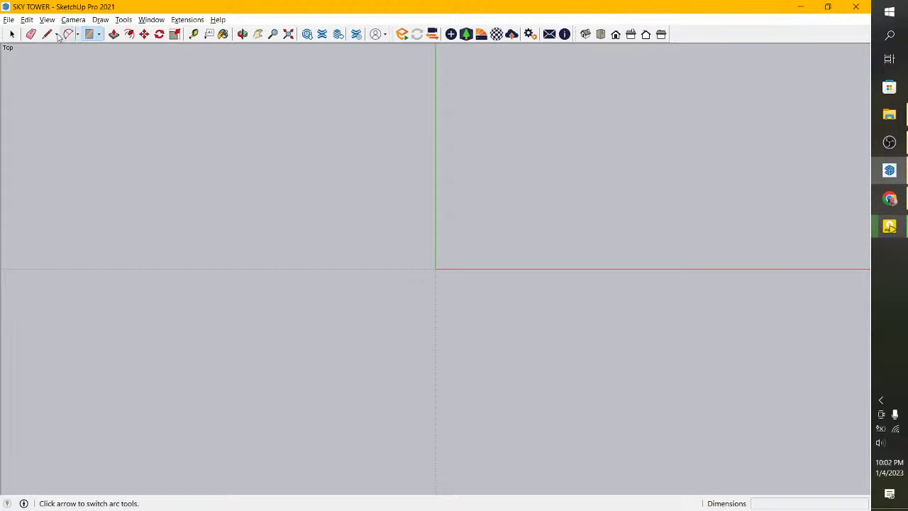
Draw a 10000 by 10000 square face starting at the origin.
{"action": "scroll", "coordinate": [211, 262], "scroll_direction": "down", "scroll_amount": 2}
{"action": "scroll", "coordinate": [229, 267], "scroll_direction": "down", "scroll_amount": 2}
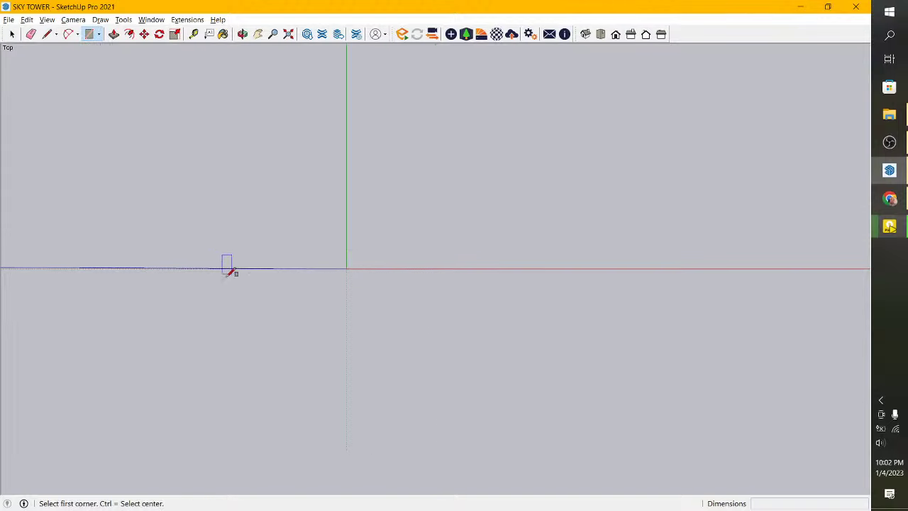
{"action": "left_click", "coordinate": [346, 268]}
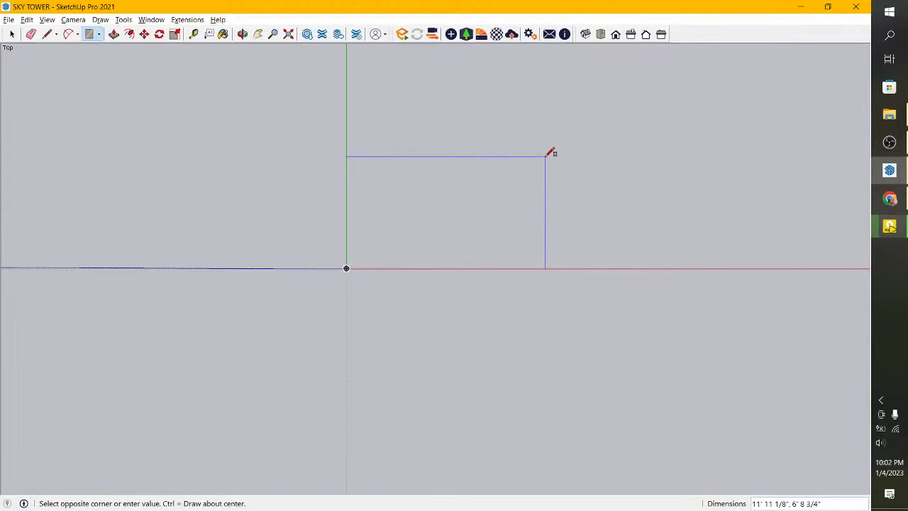
{"action": "key", "text": "Escape"}
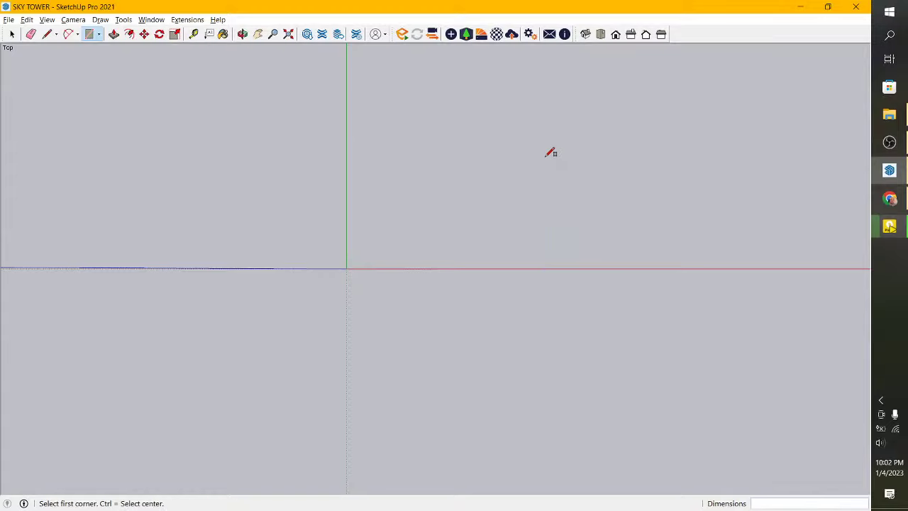
{"action": "left_click", "coordinate": [346, 268]}
{"action": "type", "text": "1"}
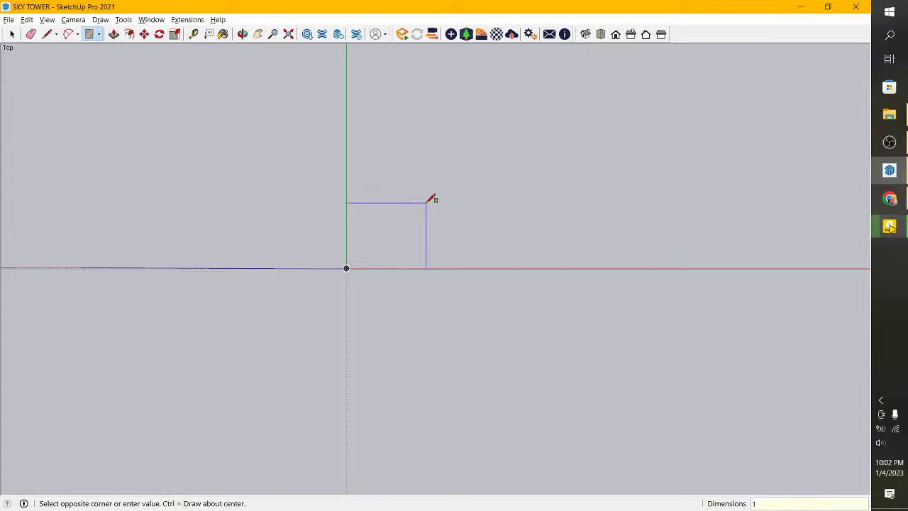
{"action": "type", "text": "0000,1"}
{"action": "type", "text": "0000"}
{"action": "key", "text": "Return"}
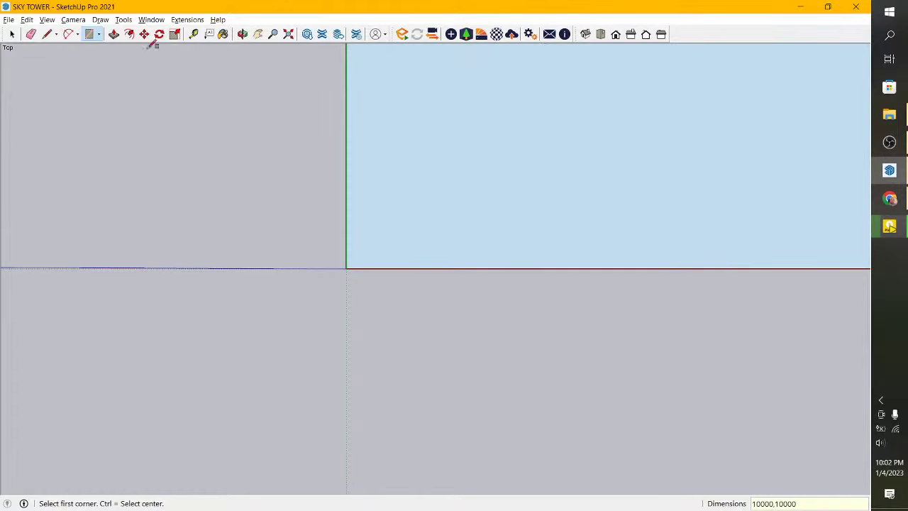
In a tilted view, dimension the square's top edge, placing the 833' 4" label above it.
{"action": "mouse_move", "coordinate": [152, 40]}
{"action": "middle_mouse_down"}
{"action": "mouse_move", "coordinate": [208, 379]}
{"action": "mouse_move", "coordinate": [232, 383]}
{"action": "middle_mouse_up"}
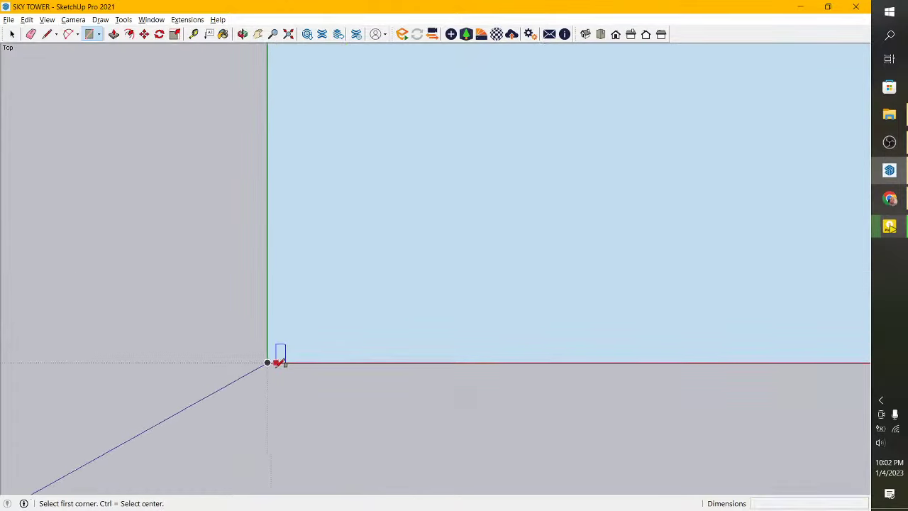
{"action": "scroll", "coordinate": [304, 345], "scroll_direction": "down", "scroll_amount": 2}
{"action": "scroll", "coordinate": [339, 321], "scroll_direction": "down", "scroll_amount": 2}
{"action": "scroll", "coordinate": [425, 234], "scroll_direction": "up", "scroll_amount": 2}
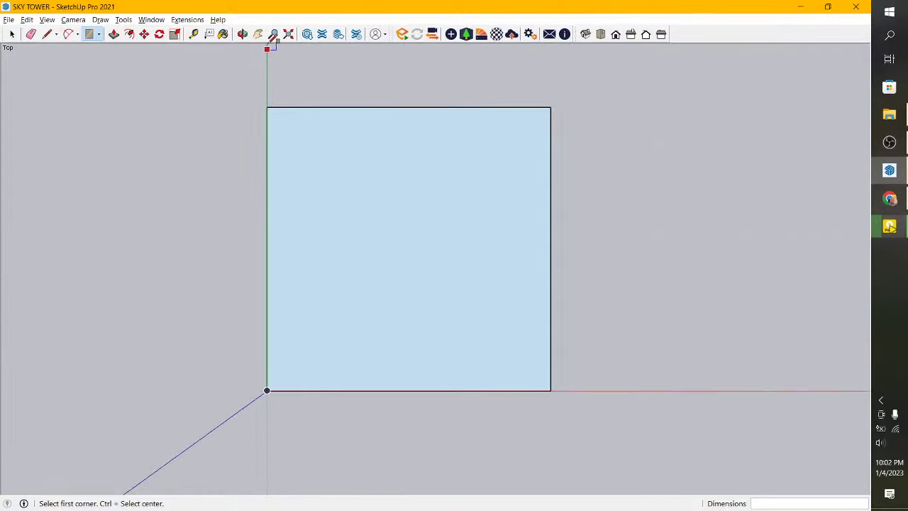
{"action": "left_click", "coordinate": [124, 19]}
{"action": "left_click", "coordinate": [164, 209]}
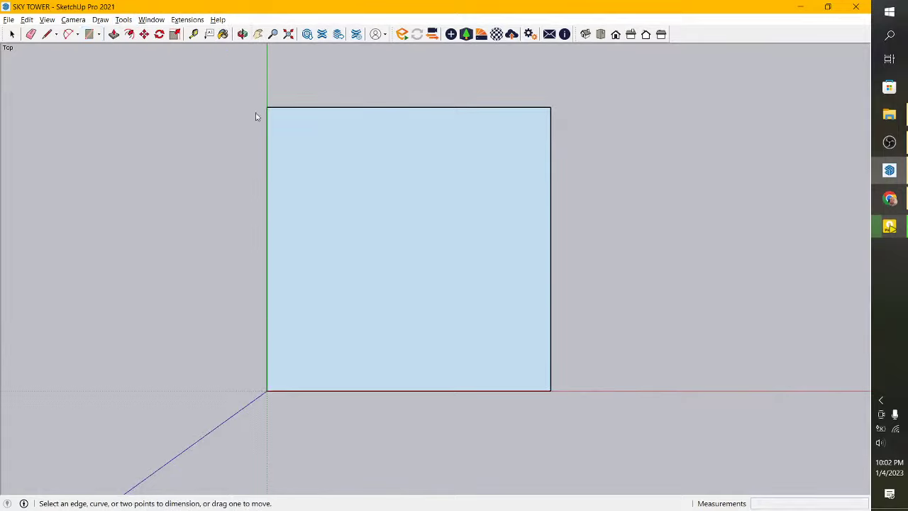
{"action": "left_click", "coordinate": [551, 107]}
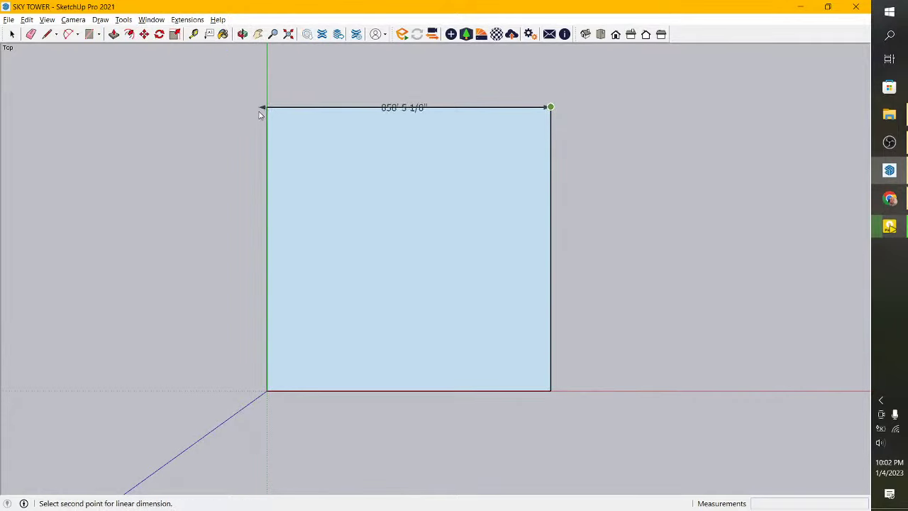
{"action": "left_click", "coordinate": [267, 108]}
{"action": "left_click", "coordinate": [268, 88]}
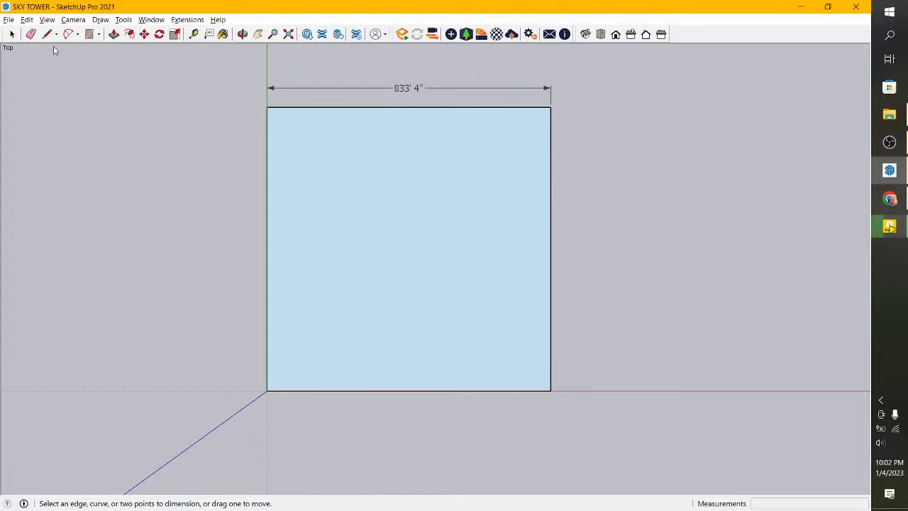
{"action": "left_click", "coordinate": [10, 20]}
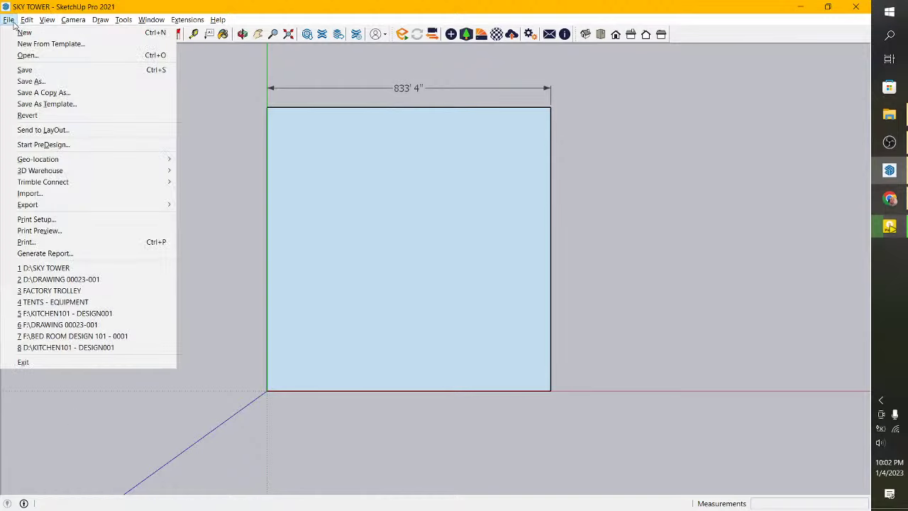
Start a new model without saving SKY TOWER, then minimize SketchUp to show the desktop.
{"action": "left_click", "coordinate": [31, 34]}
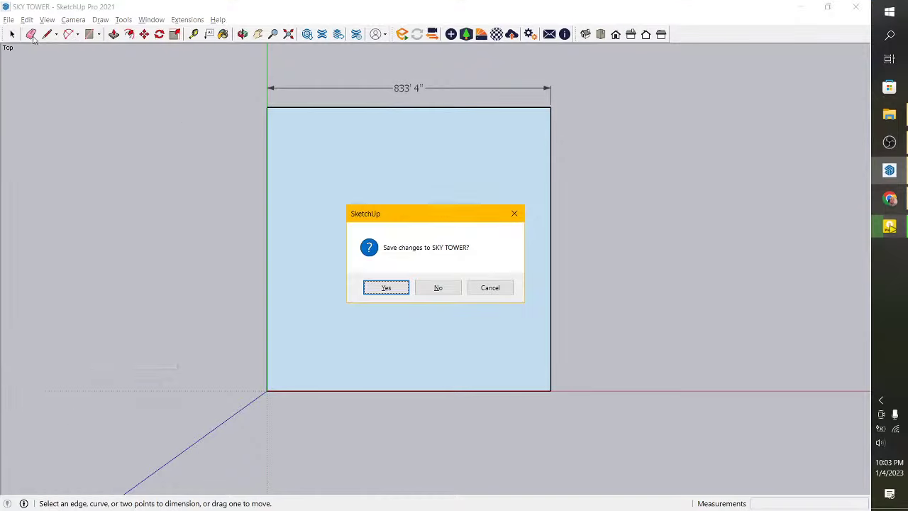
{"action": "left_click", "coordinate": [453, 289]}
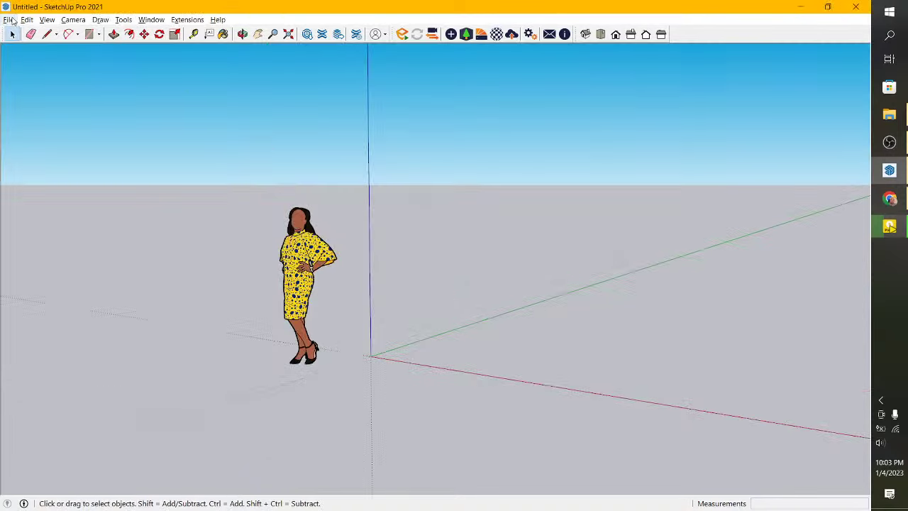
{"action": "left_click", "coordinate": [10, 20]}
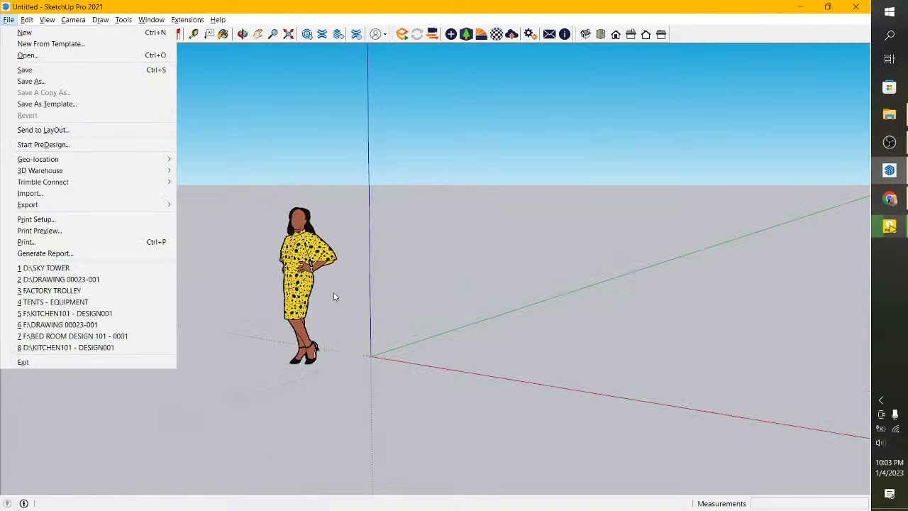
{"action": "left_click", "coordinate": [617, 310]}
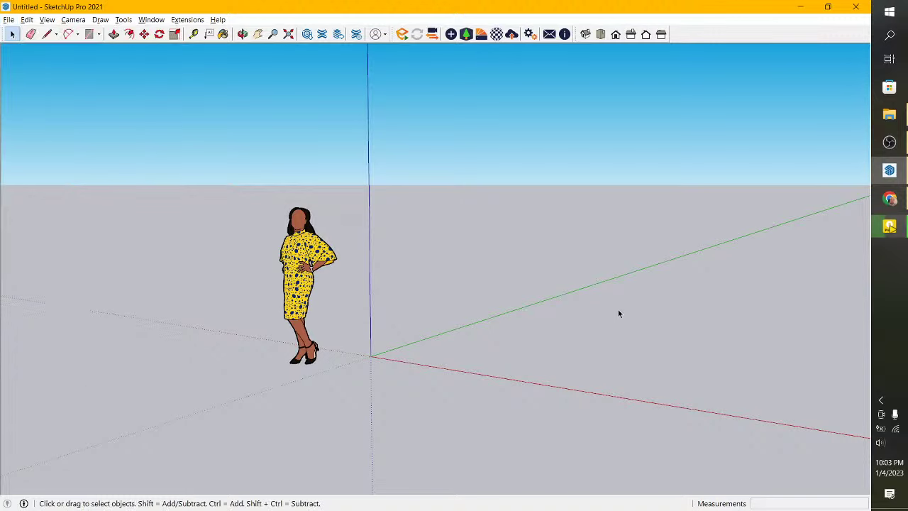
{"action": "key", "text": "super+d"}
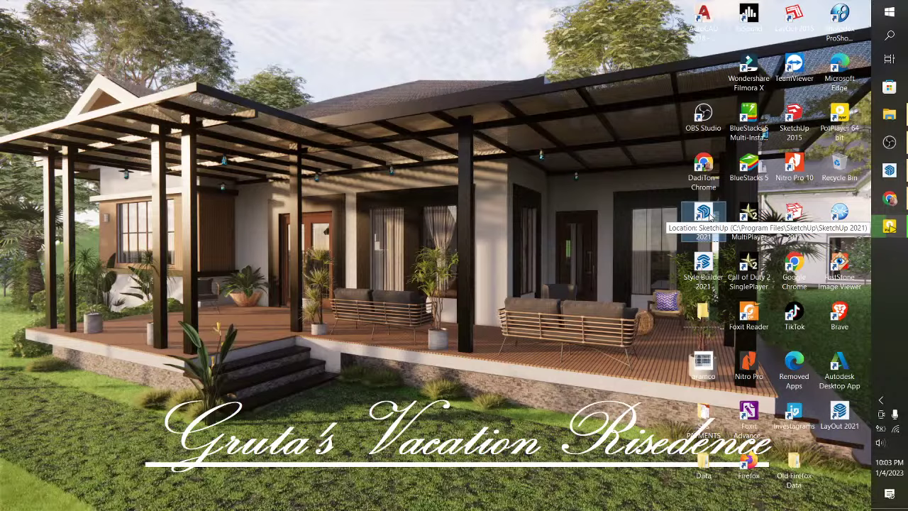
{"action": "mouse_move", "coordinate": [889, 198]}
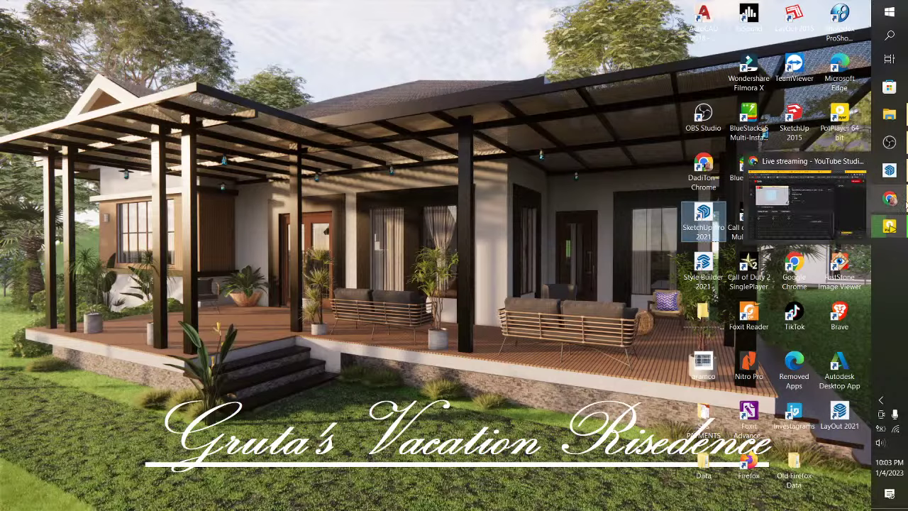
Relaunch SketchUp Pro 2021 from its desktop icon and dismiss the Welcome window.
{"action": "double_click", "coordinate": [706, 224]}
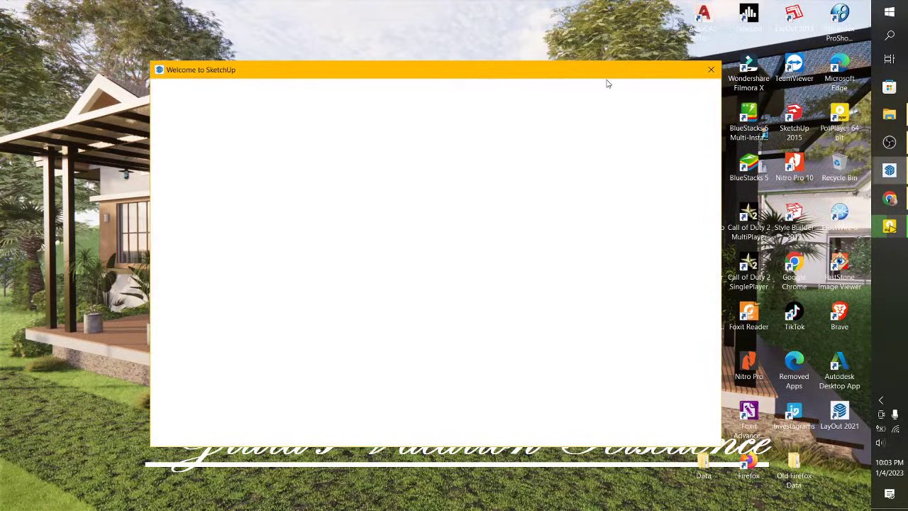
{"action": "left_click_drag", "start_coordinate": [610, 78], "coordinate": [635, 92]}
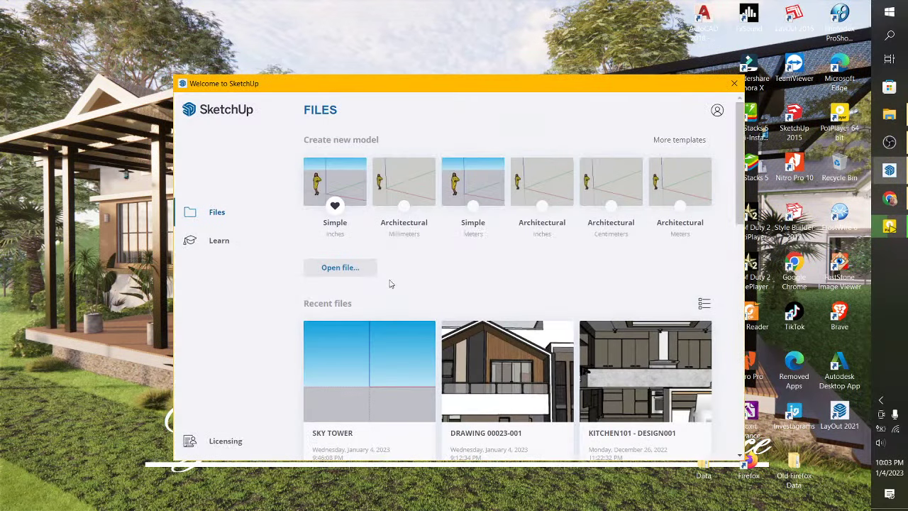
{"action": "left_click", "coordinate": [413, 196]}
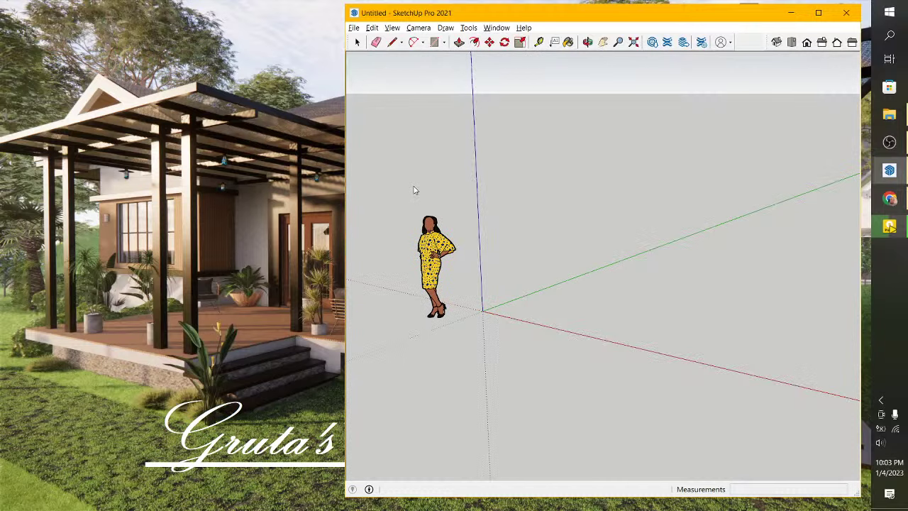
Maximize the window and save the empty model as 'HIGH RISE TOWER' in Documents.
{"action": "left_click", "coordinate": [818, 13]}
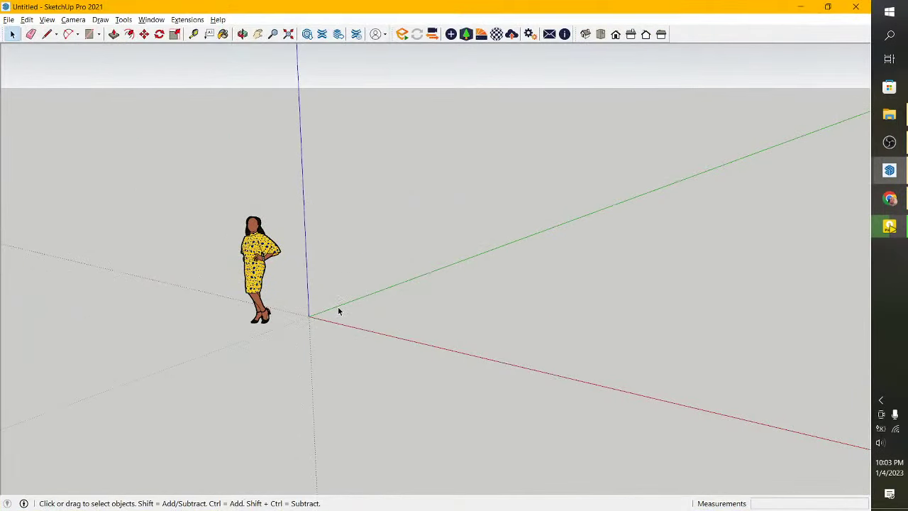
{"action": "key", "text": "ctrl+s"}
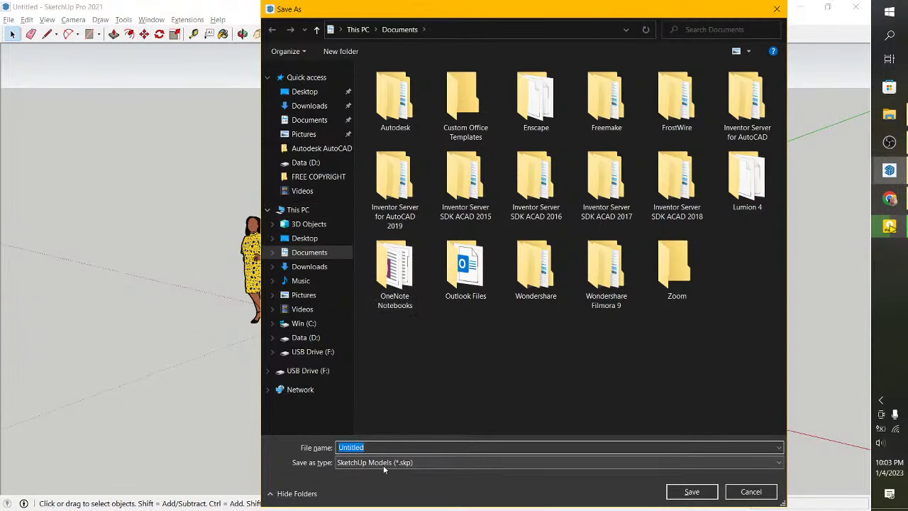
{"action": "type", "text": "high"}
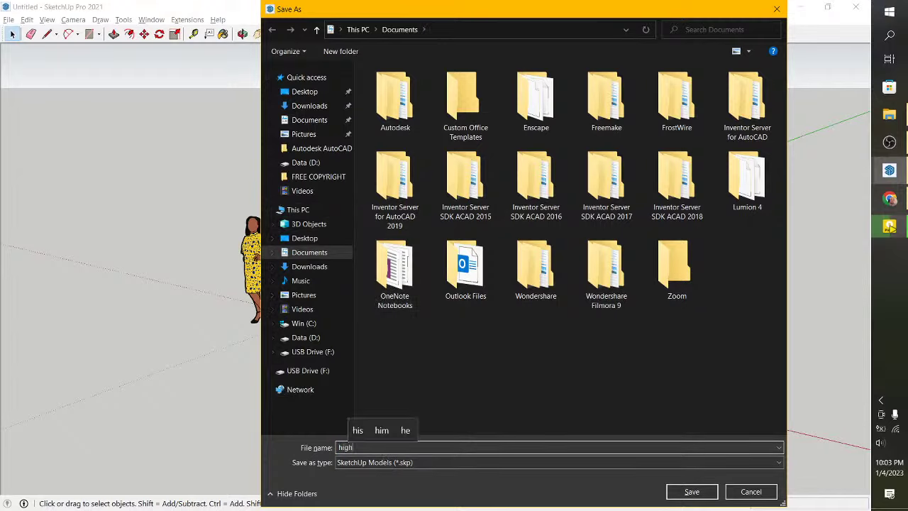
{"action": "key", "text": "BackSpace"}
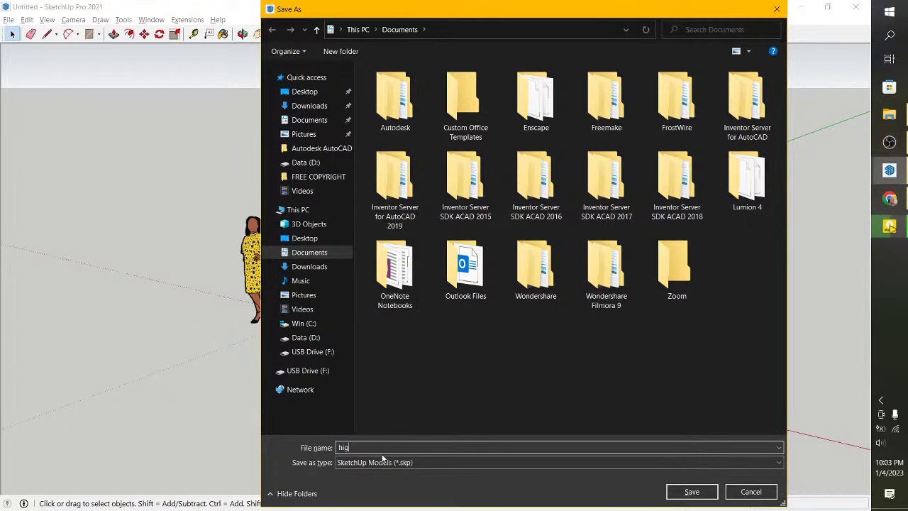
{"action": "key", "text": "BackSpace"}
{"action": "key", "text": "BackSpace"}
{"action": "key", "text": "BackSpace"}
{"action": "type", "text": "HI"}
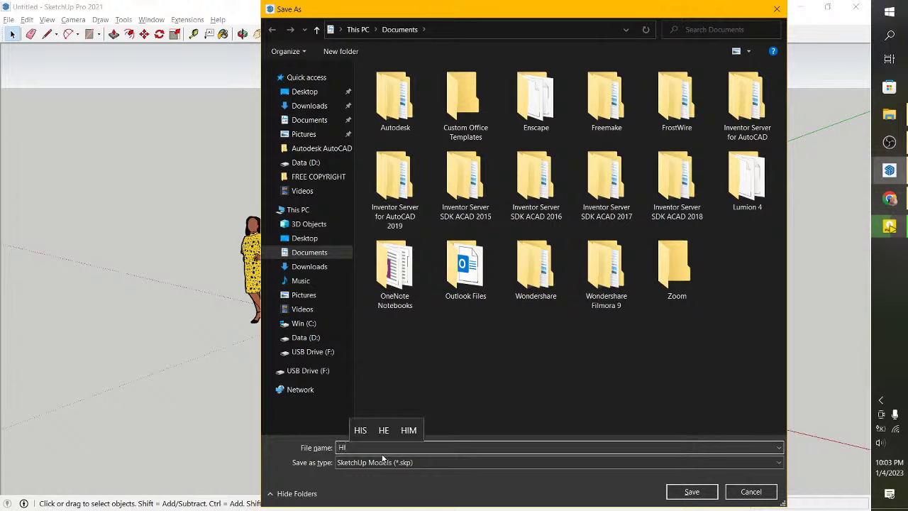
{"action": "type", "text": "GH RI"}
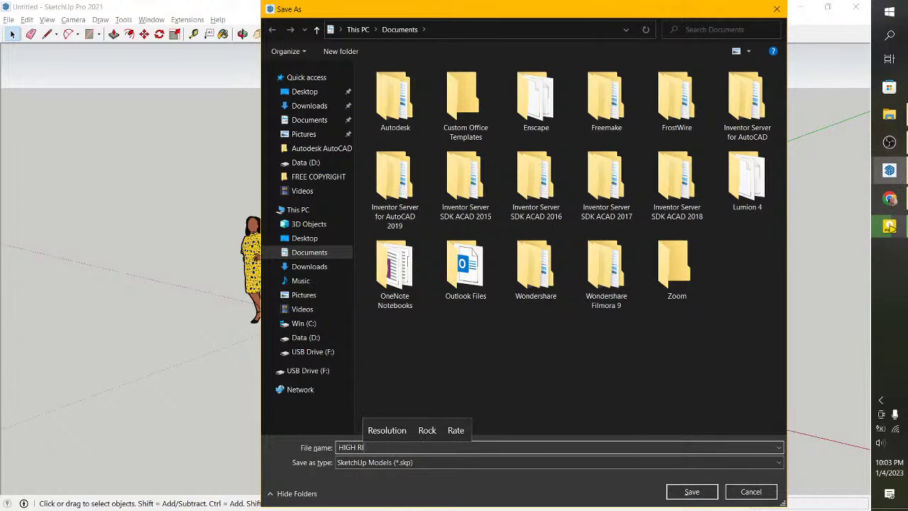
{"action": "type", "text": "SE TO"}
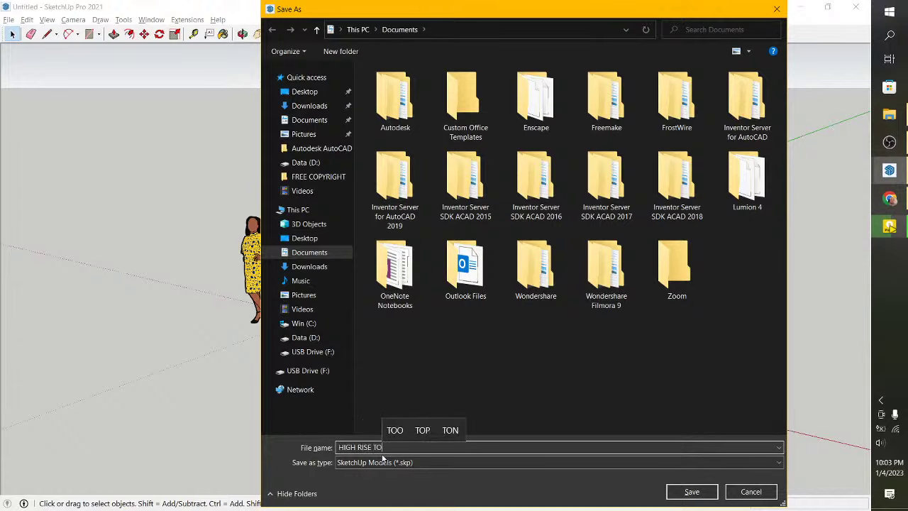
{"action": "type", "text": "WER"}
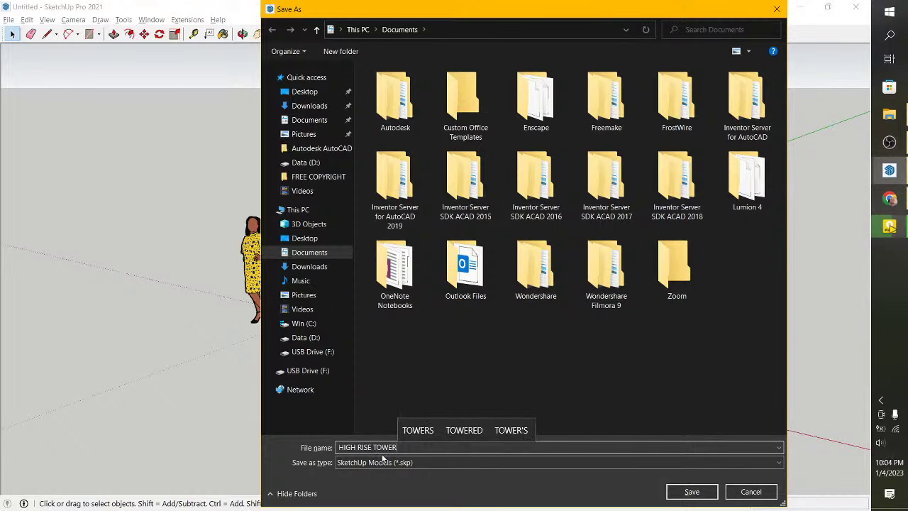
{"action": "key", "text": "Return"}
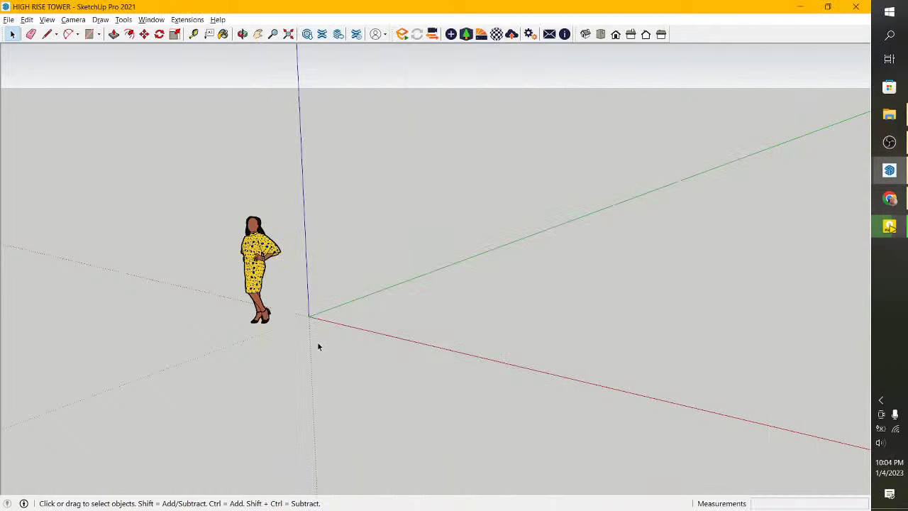
Delete the scale figure and switch to the Top view.
{"action": "left_click", "coordinate": [265, 254]}
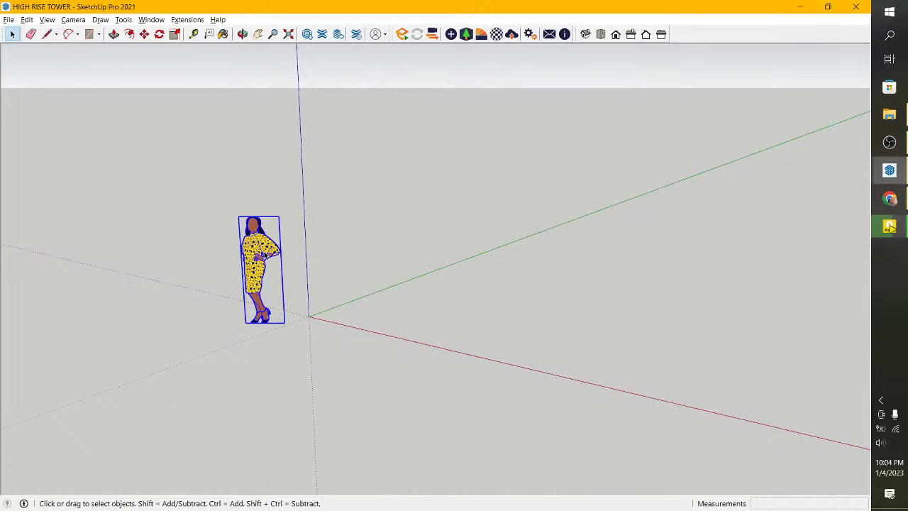
{"action": "key", "text": "Delete"}
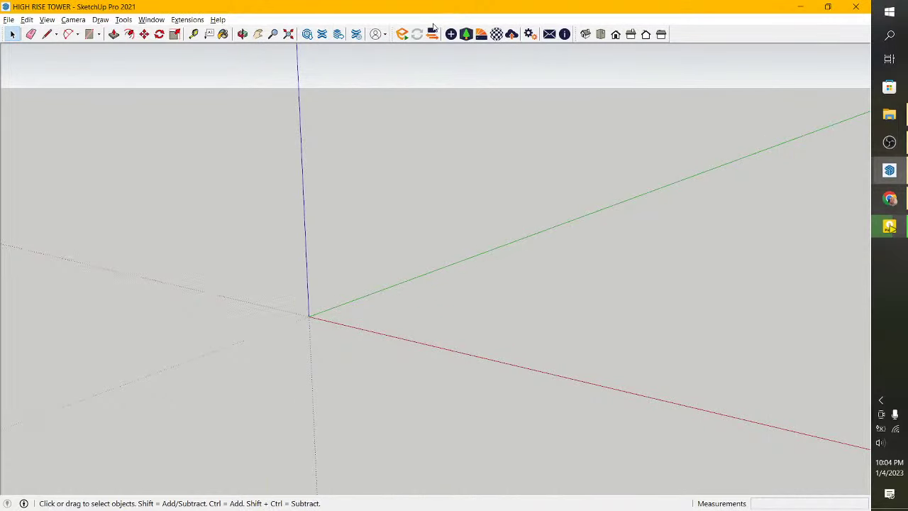
{"action": "left_click", "coordinate": [600, 34]}
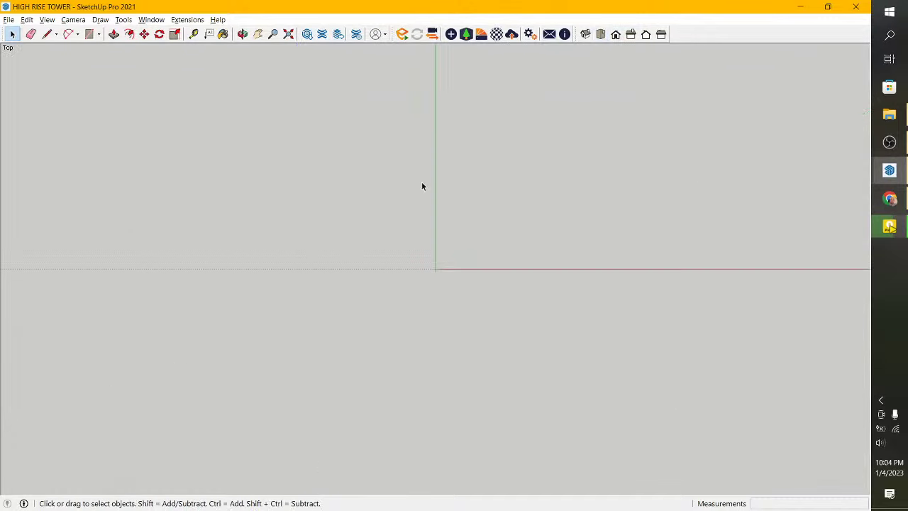
Draw a 10000 by 10000 rectangle anchored at the origin.
{"action": "left_click", "coordinate": [89, 34]}
{"action": "left_click", "coordinate": [373, 275]}
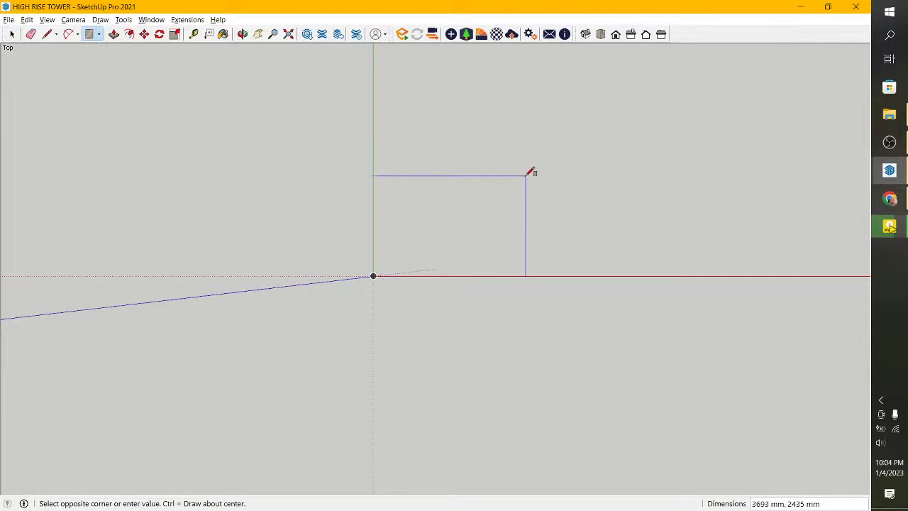
{"action": "type", "text": "100"}
{"action": "type", "text": "00,1"}
{"action": "type", "text": "0000"}
{"action": "key", "text": "Return"}
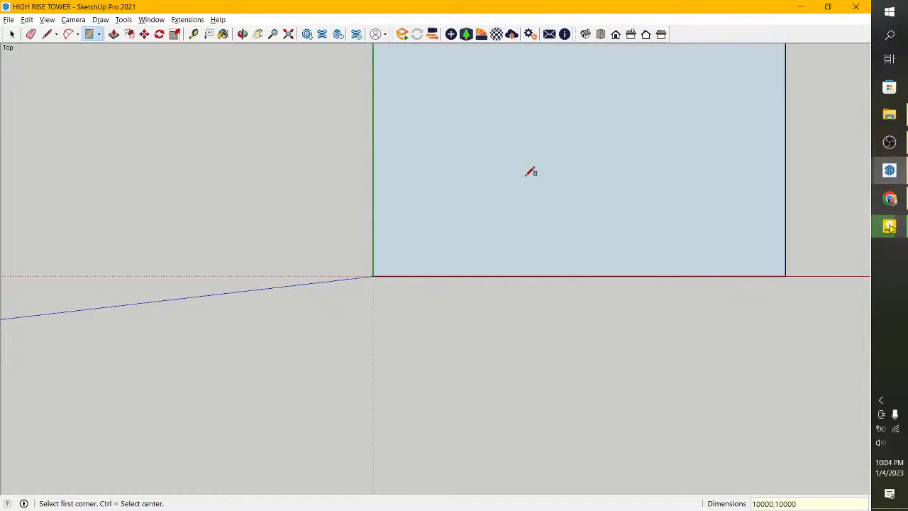
{"action": "scroll", "coordinate": [530, 172], "scroll_direction": "down", "scroll_amount": 1}
{"action": "scroll", "coordinate": [442, 315], "scroll_direction": "down", "scroll_amount": 2}
{"action": "scroll", "coordinate": [529, 146], "scroll_direction": "up", "scroll_amount": 2}
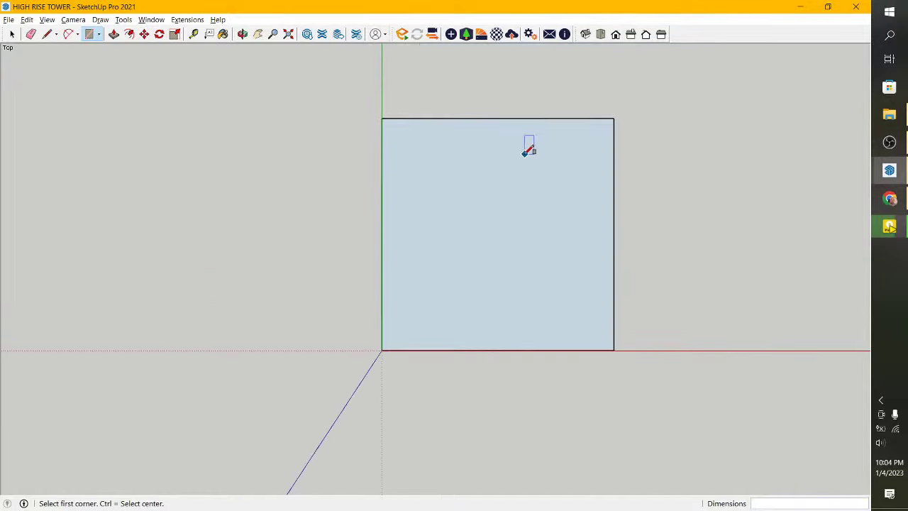
{"action": "left_click", "coordinate": [11, 34]}
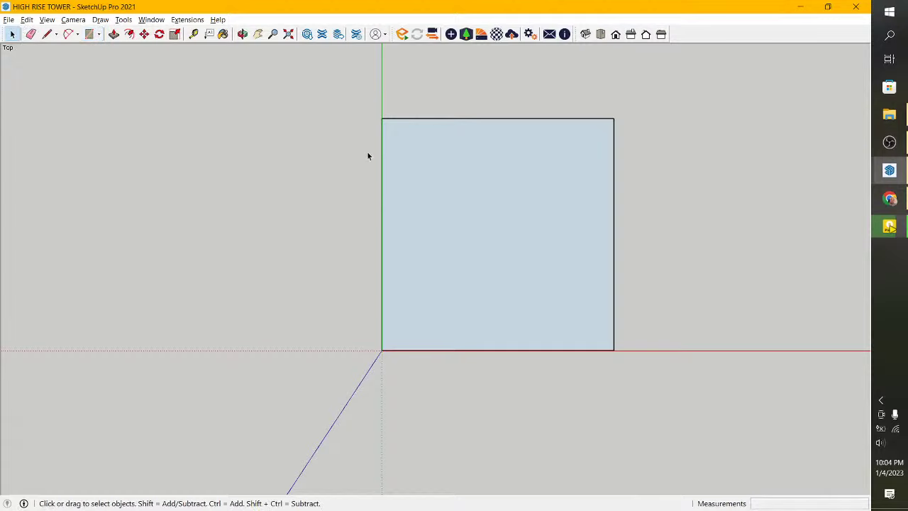
Move the square's top edge down 5000 mm after undoing a first attempt, leaving a 10000 by 5000 rectangle.
{"action": "left_click_drag", "start_coordinate": [350, 110], "coordinate": [645, 173]}
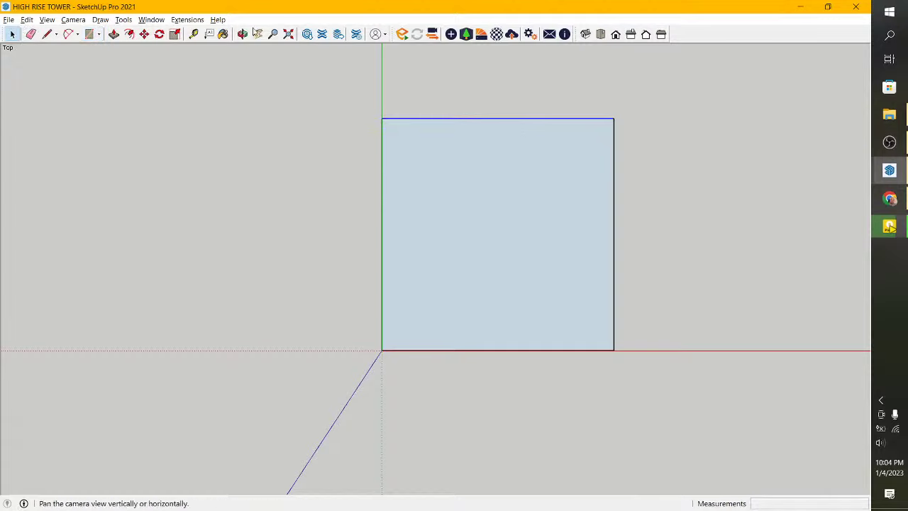
{"action": "left_click", "coordinate": [144, 34]}
{"action": "left_click", "coordinate": [467, 168]}
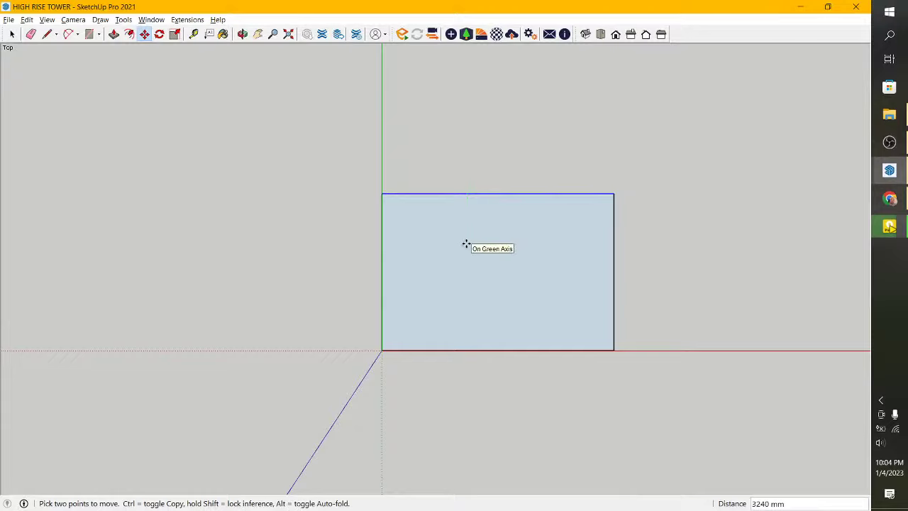
{"action": "type", "text": "40000"}
{"action": "key", "text": "Return"}
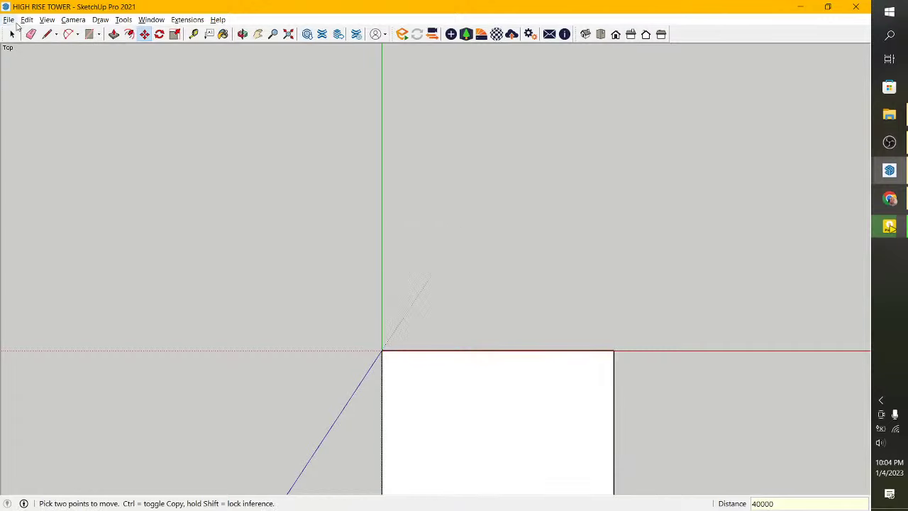
{"action": "left_click", "coordinate": [26, 19]}
{"action": "left_click", "coordinate": [32, 32]}
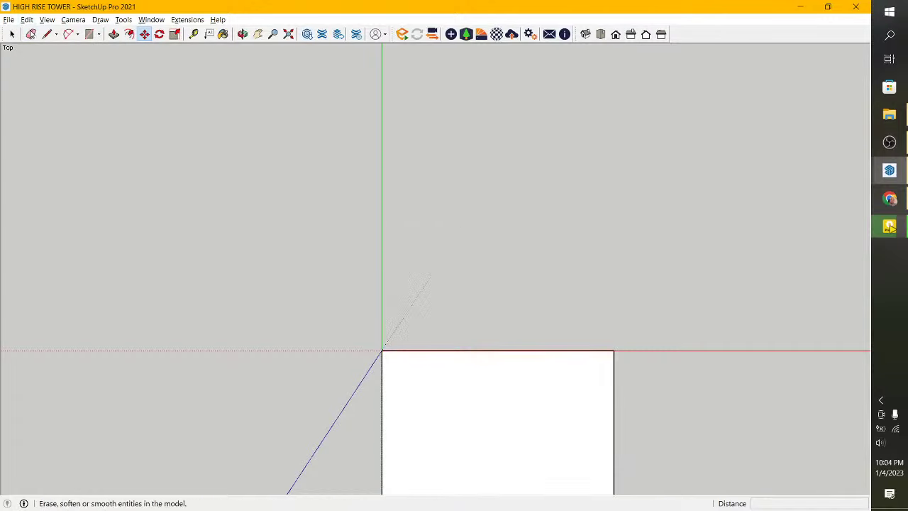
{"action": "left_click", "coordinate": [458, 120]}
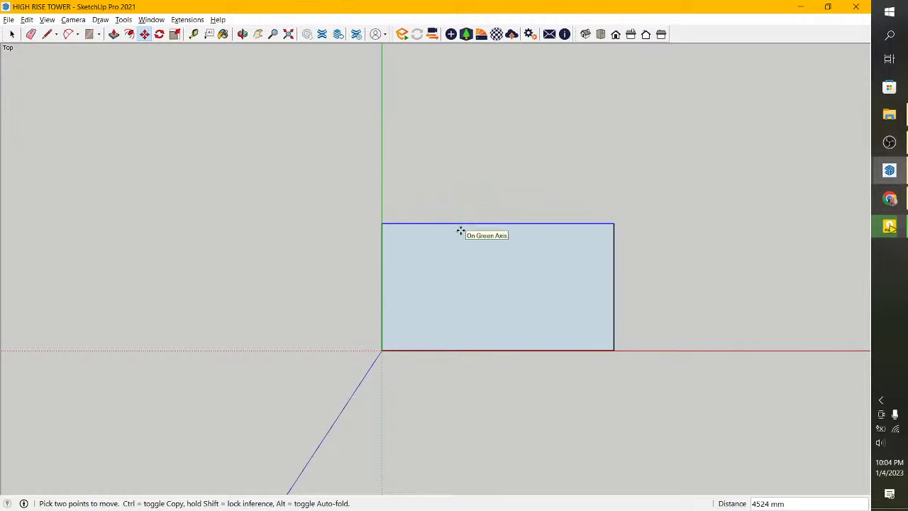
{"action": "type", "text": "5000"}
{"action": "key", "text": "Return"}
Orbit into a perspective view of the rectangle and start a line at its far corner.
{"action": "left_click", "coordinate": [242, 36]}
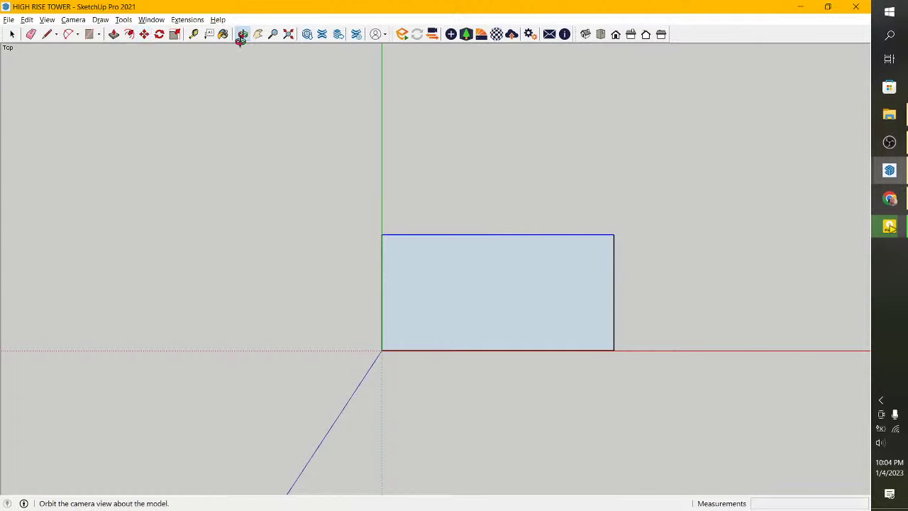
{"action": "mouse_move", "coordinate": [405, 355]}
{"action": "left_mouse_down"}
{"action": "mouse_move", "coordinate": [578, 166]}
{"action": "mouse_move", "coordinate": [470, 259]}
{"action": "left_mouse_up"}
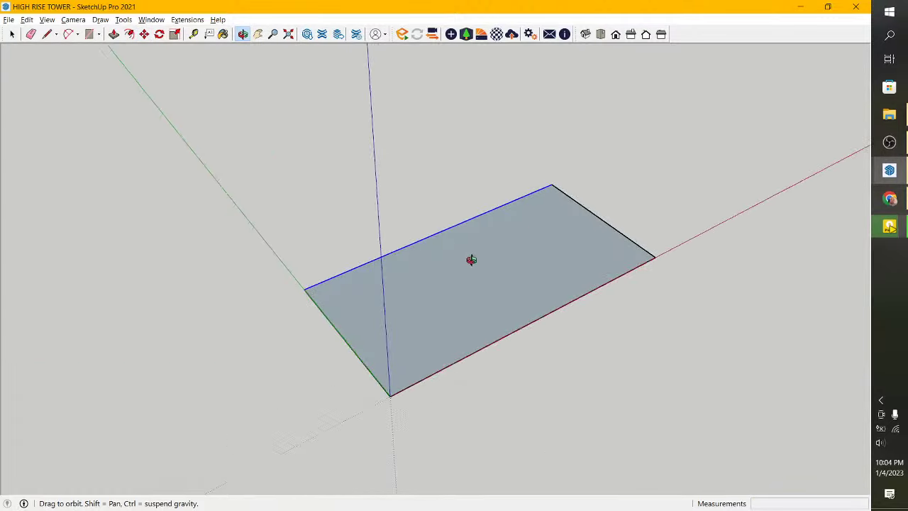
{"action": "left_click", "coordinate": [48, 34]}
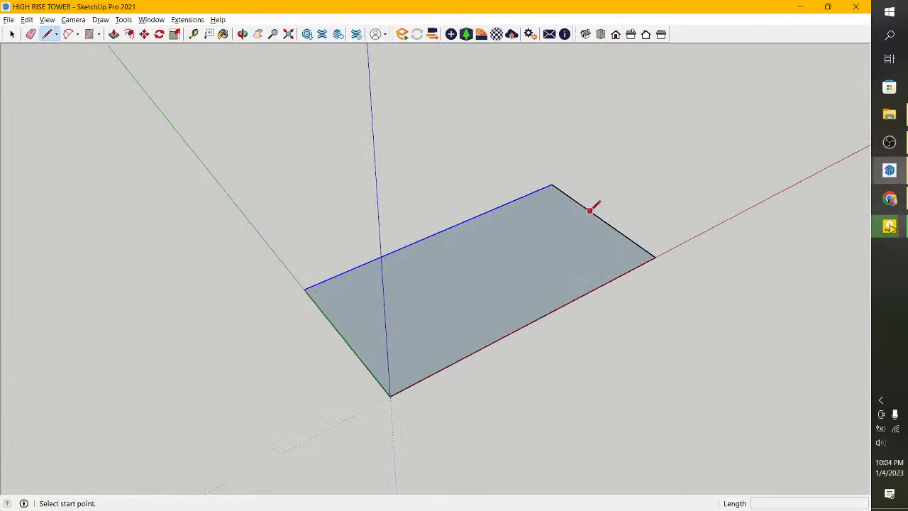
{"action": "left_click", "coordinate": [552, 185]}
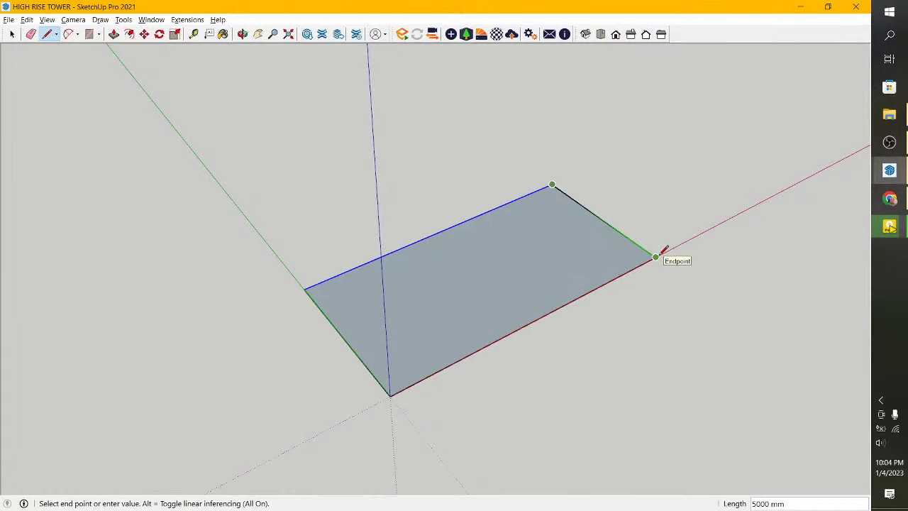
Undo the earlier edge move to restore the face.
{"action": "left_click", "coordinate": [26, 19]}
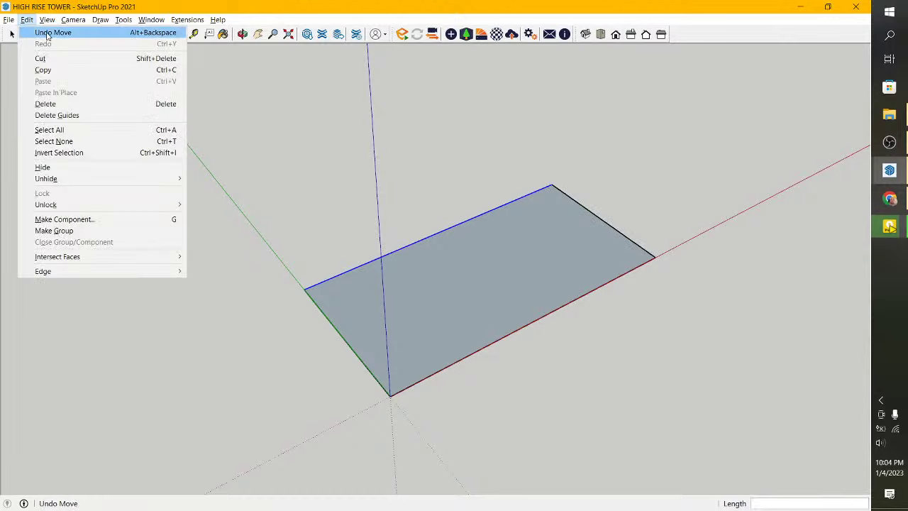
{"action": "left_click", "coordinate": [47, 32]}
{"action": "left_click", "coordinate": [12, 35]}
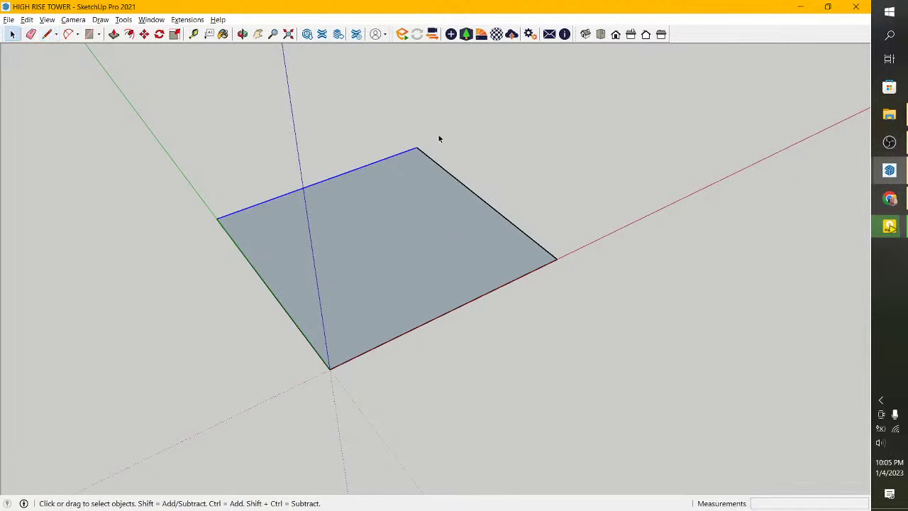
Push the face's far edge outward along the red axis in repeated 5000 mm moves.
{"action": "left_click_drag", "start_coordinate": [399, 118], "coordinate": [607, 288]}
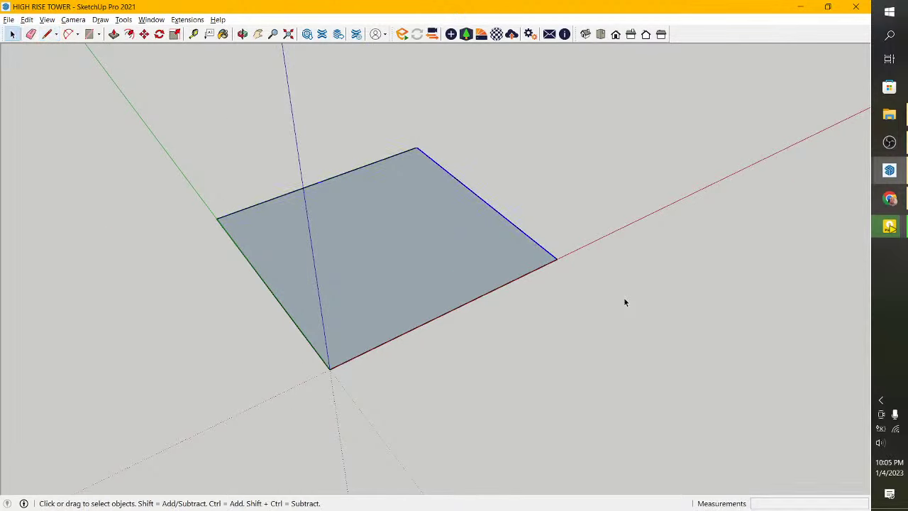
{"action": "left_click", "coordinate": [144, 34]}
{"action": "left_click", "coordinate": [402, 302]}
{"action": "type", "text": "5000"}
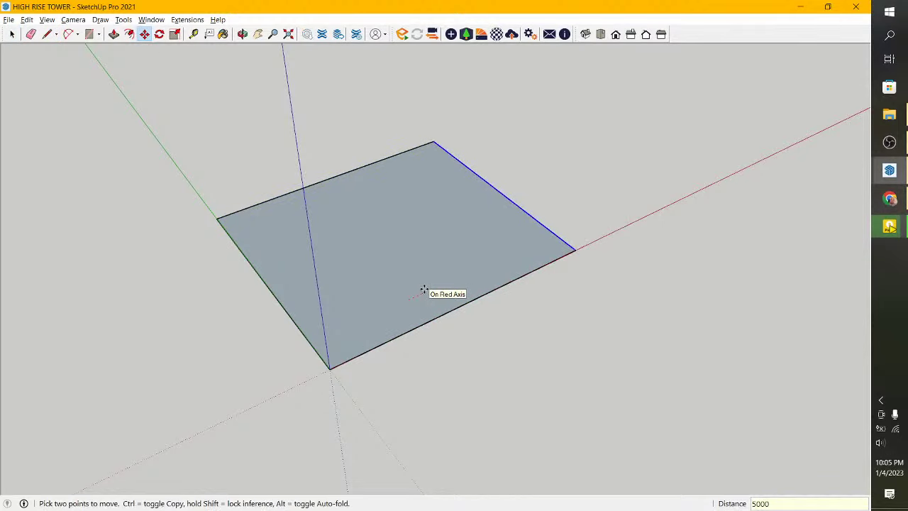
{"action": "key", "text": "Return"}
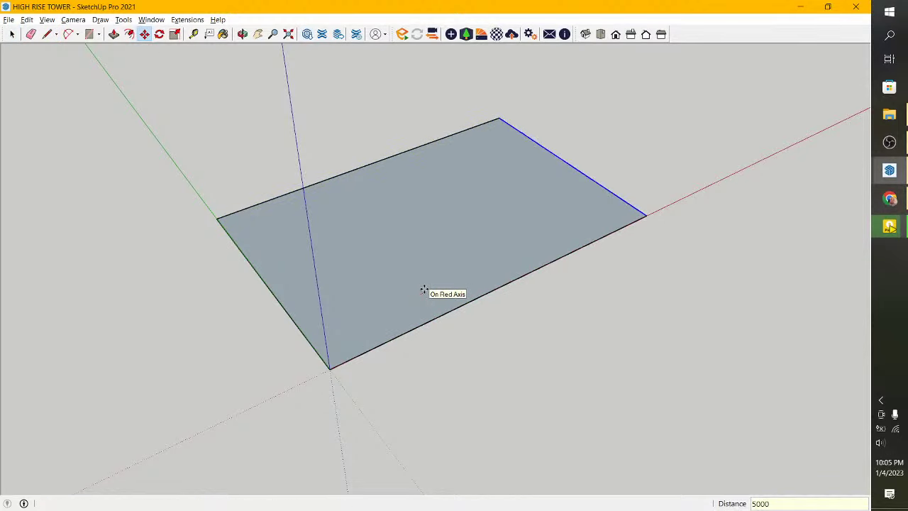
{"action": "left_click", "coordinate": [423, 291]}
{"action": "type", "text": "50"}
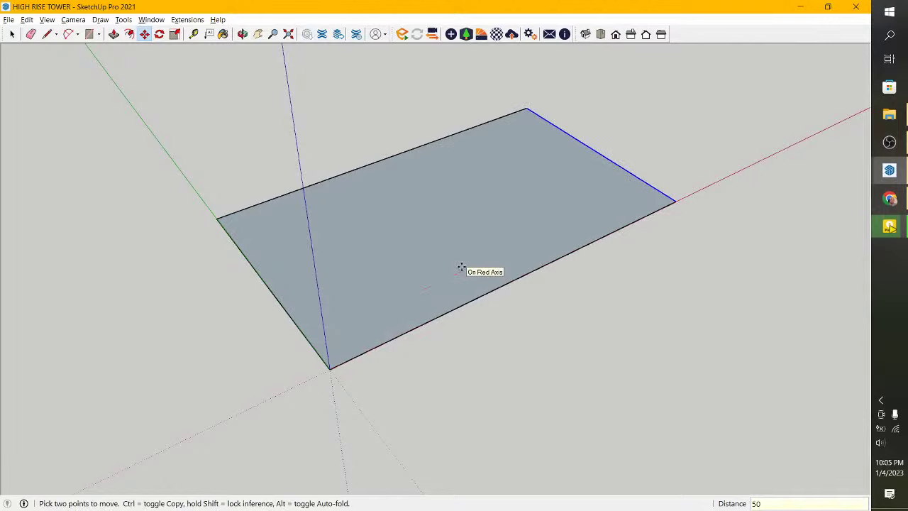
{"action": "key", "text": "Return"}
{"action": "left_click", "coordinate": [461, 268]}
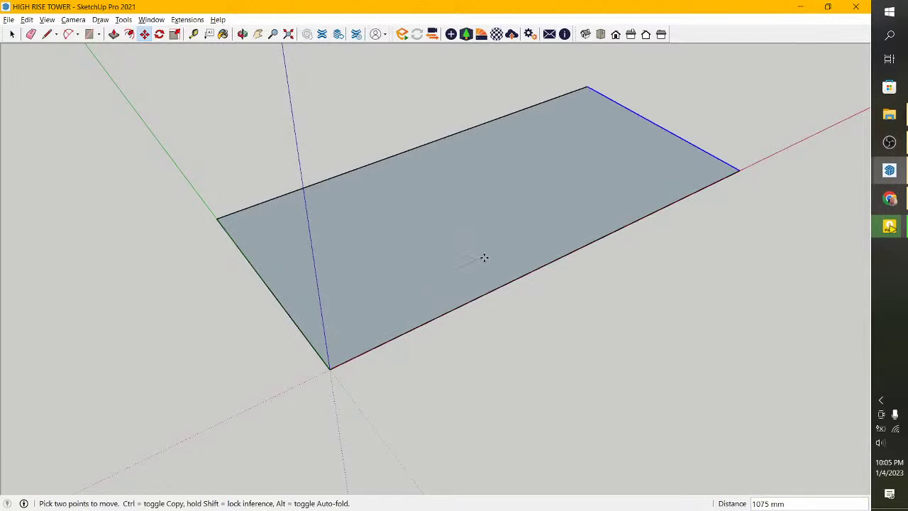
{"action": "type", "text": "5000"}
{"action": "key", "text": "Return"}
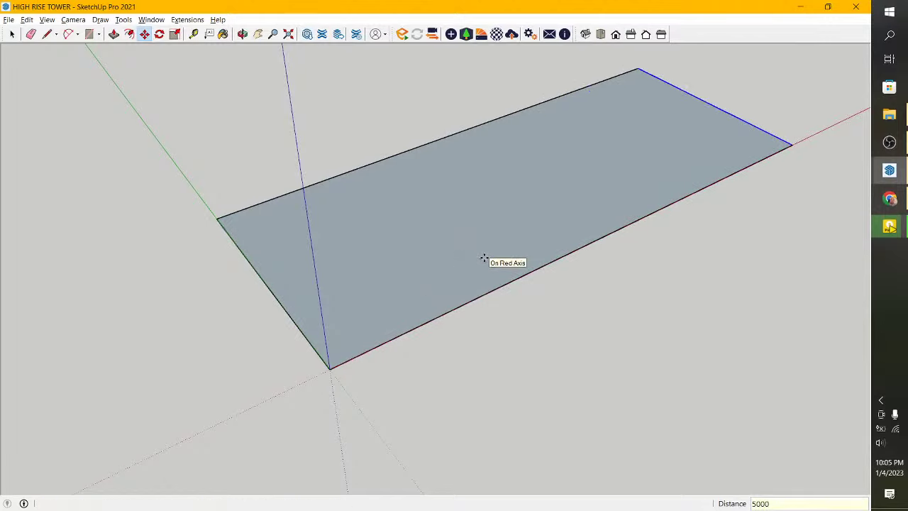
Return to Select and pick the whole rectangular face.
{"action": "left_click", "coordinate": [12, 35]}
{"action": "left_click", "coordinate": [12, 35]}
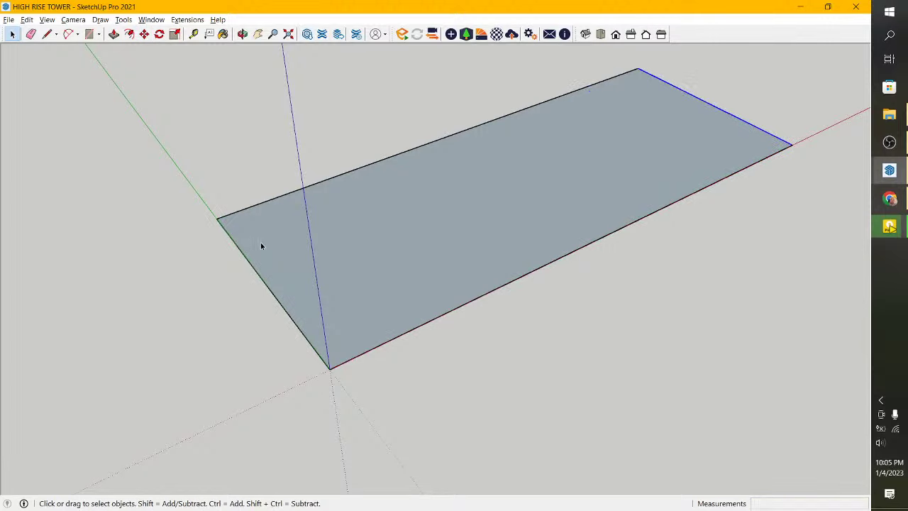
{"action": "left_click", "coordinate": [265, 205]}
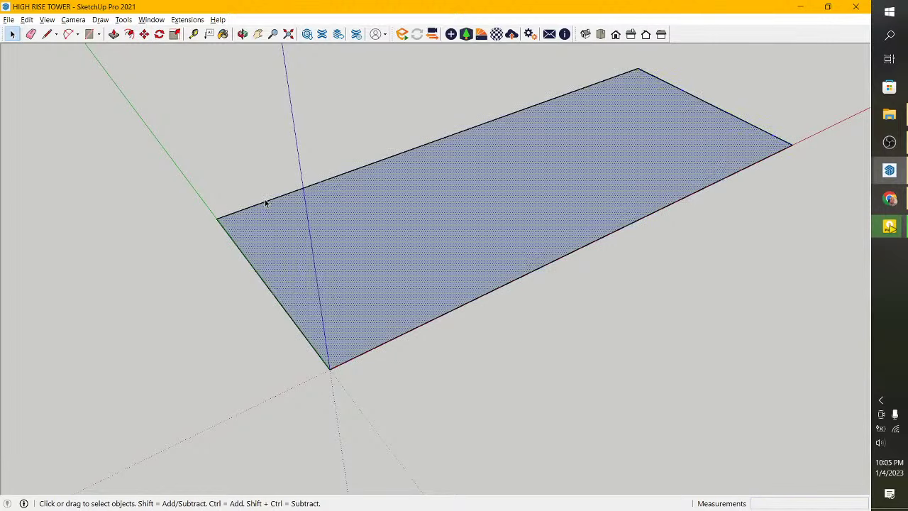
{"action": "left_click", "coordinate": [264, 199]}
{"action": "left_click", "coordinate": [273, 204]}
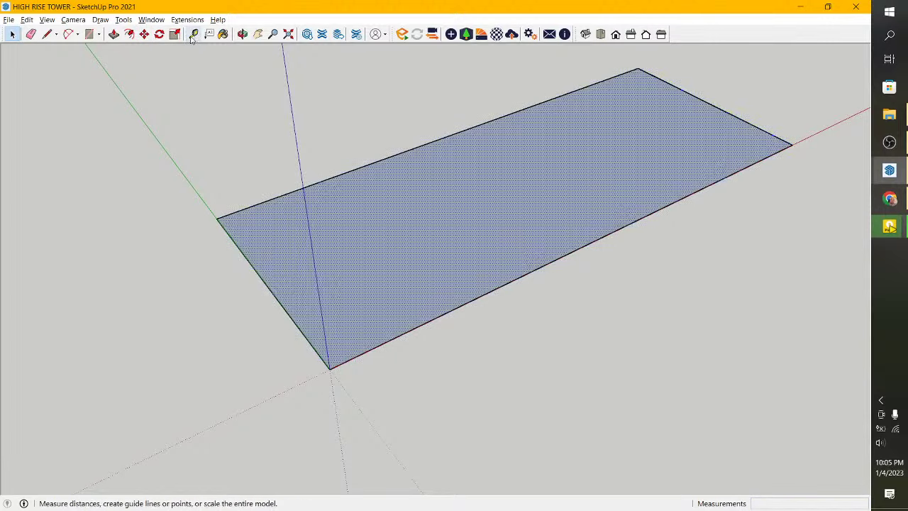
Push/Pull the rectangular face up 5000 mm into a solid box.
{"action": "left_click", "coordinate": [113, 35]}
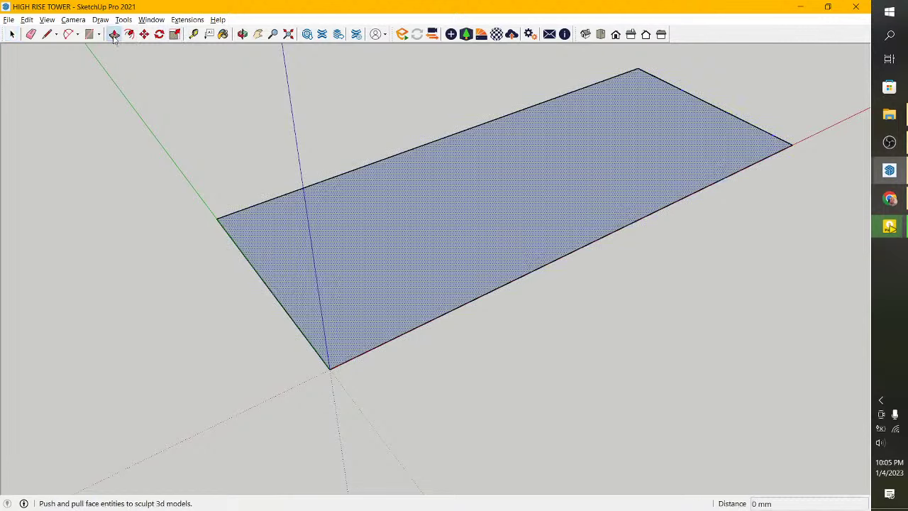
{"action": "left_click", "coordinate": [359, 307]}
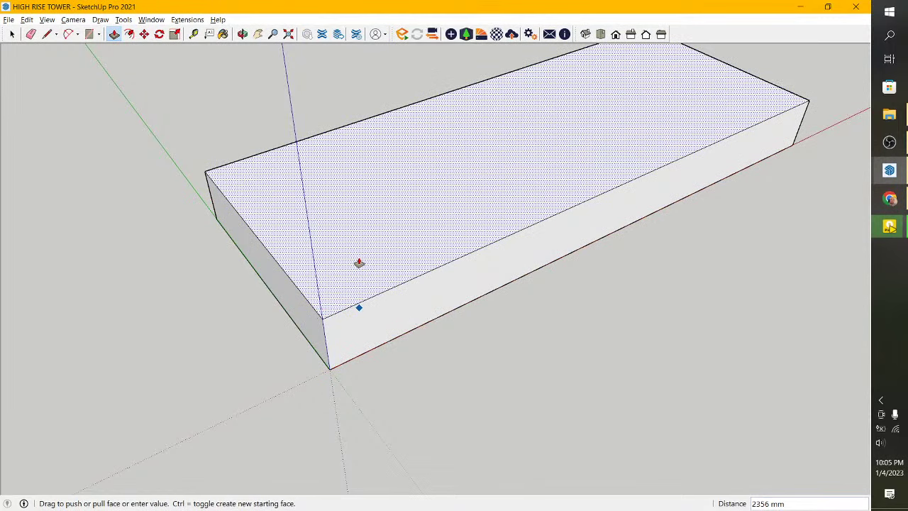
{"action": "type", "text": "5000"}
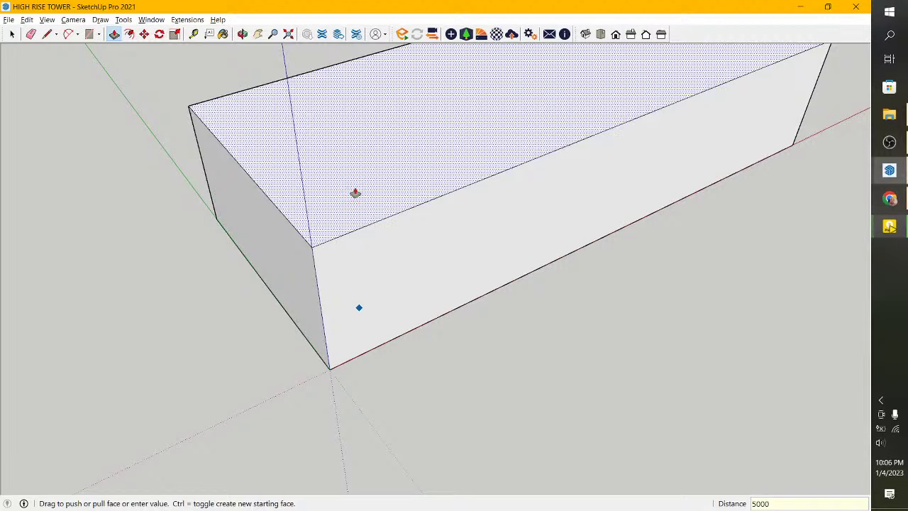
{"action": "key", "text": "Return"}
{"action": "scroll", "coordinate": [354, 193], "scroll_direction": "down", "scroll_amount": 3}
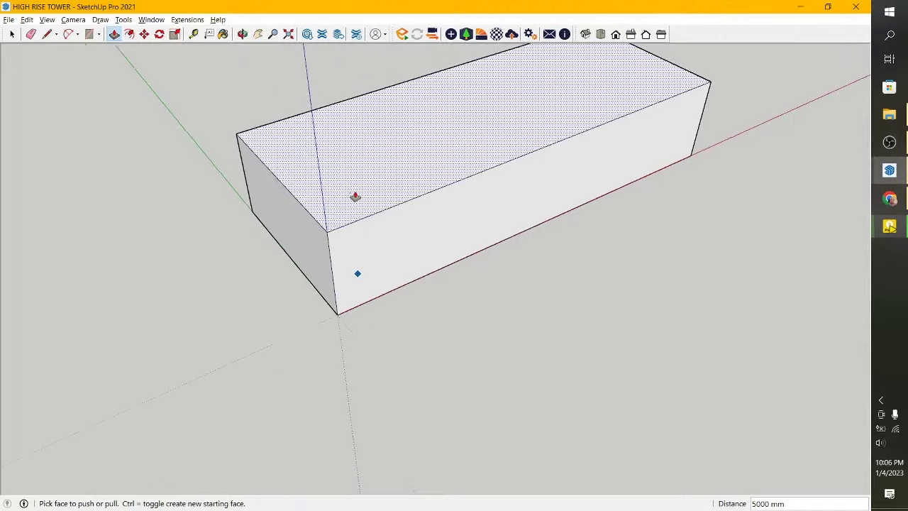
{"action": "scroll", "coordinate": [355, 196], "scroll_direction": "down", "scroll_amount": 2}
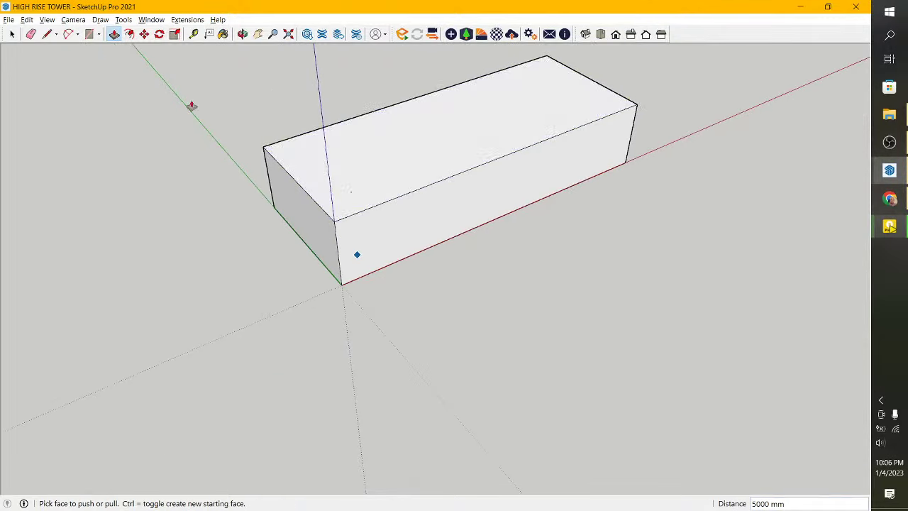
Select the box's far-end edges and stretch them along red by 15000 mm, then another 5000 mm.
{"action": "left_click", "coordinate": [12, 34]}
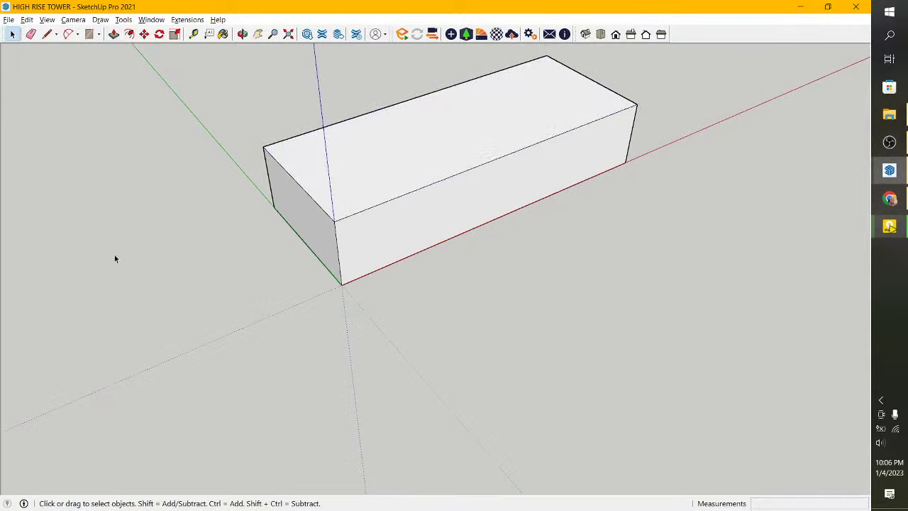
{"action": "scroll", "coordinate": [116, 257], "scroll_direction": "down", "scroll_amount": 2}
{"action": "left_click_drag", "start_coordinate": [393, 85], "coordinate": [664, 361]}
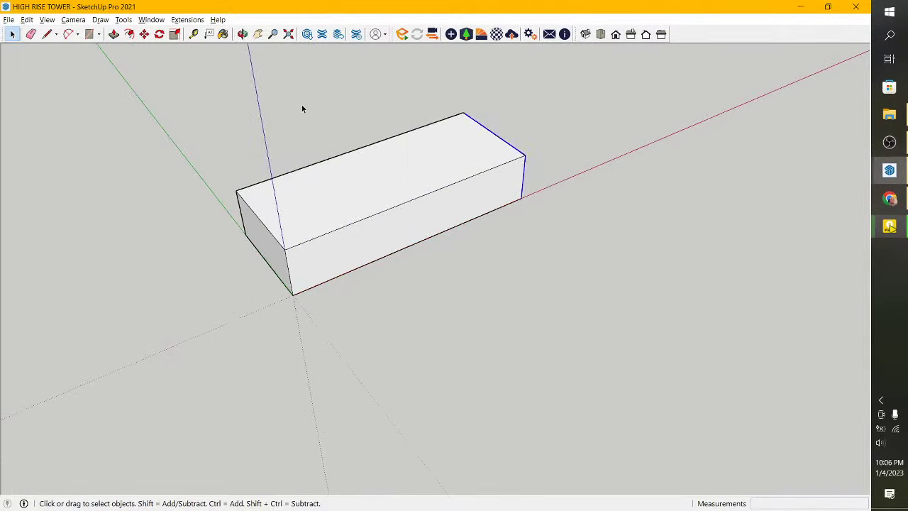
{"action": "left_click", "coordinate": [144, 35]}
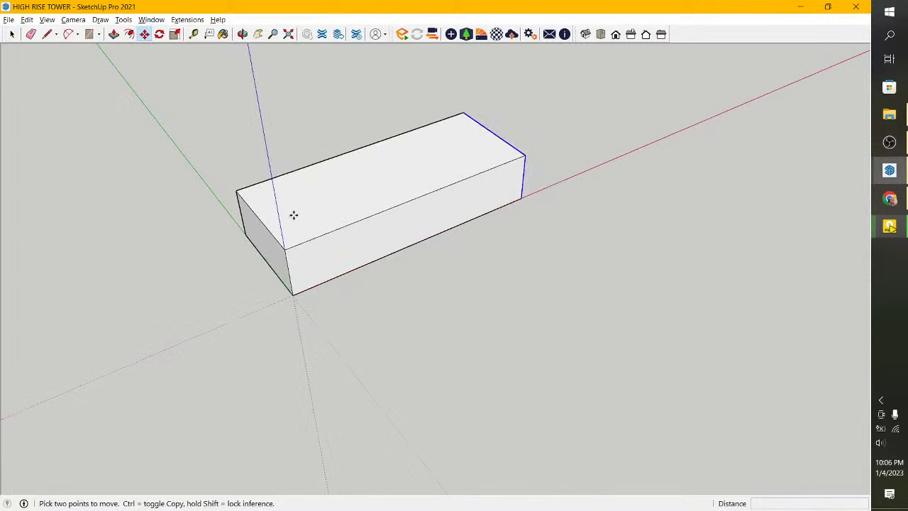
{"action": "left_click", "coordinate": [295, 214]}
{"action": "type", "text": "15000"}
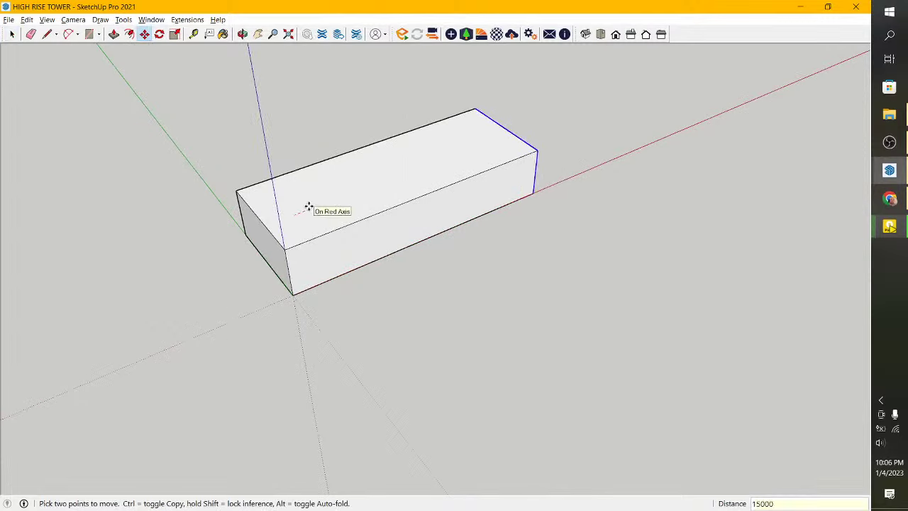
{"action": "key", "text": "Return"}
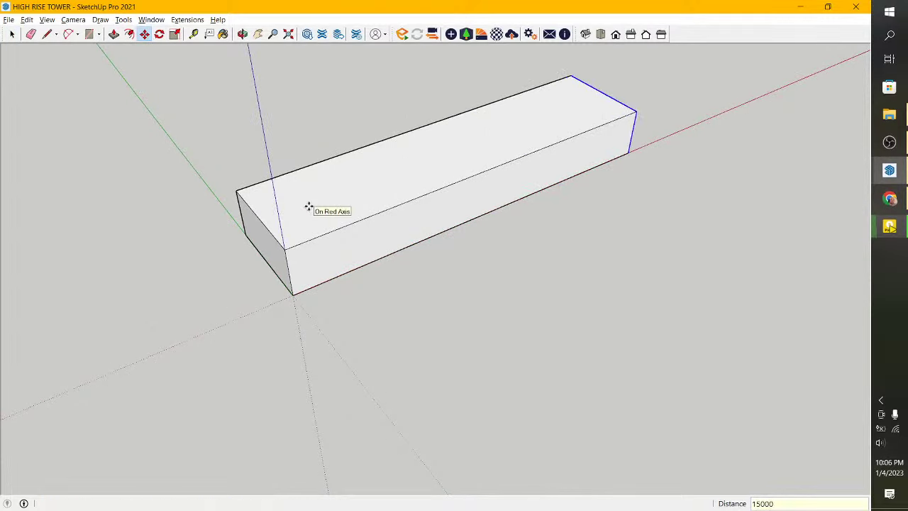
{"action": "left_click", "coordinate": [408, 154]}
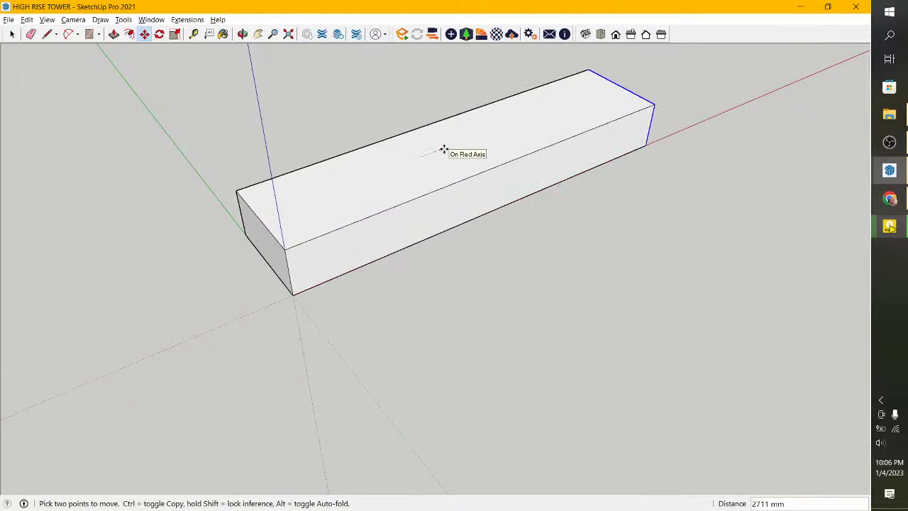
{"action": "type", "text": "5000"}
{"action": "key", "text": "Return"}
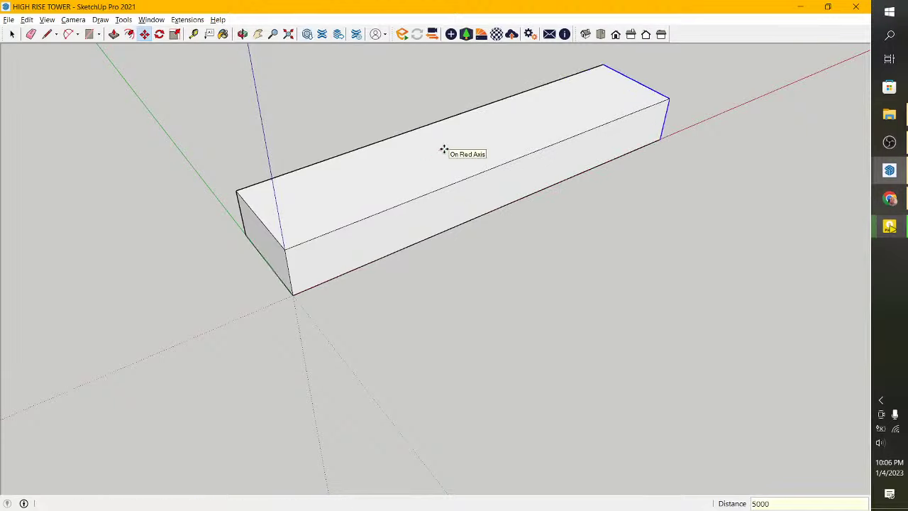
Check the 45000 mm long edge with the Dimension tool, then cancel without placing it.
{"action": "left_click", "coordinate": [123, 20]}
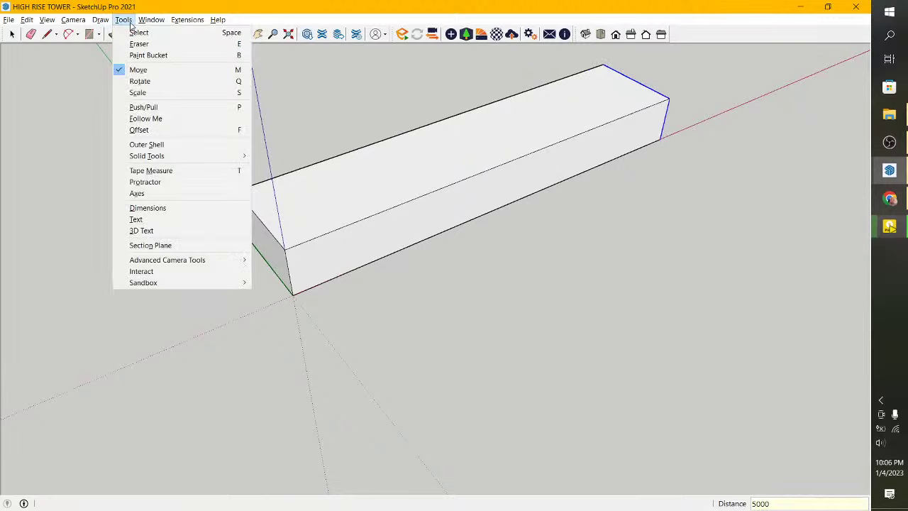
{"action": "left_click", "coordinate": [157, 207]}
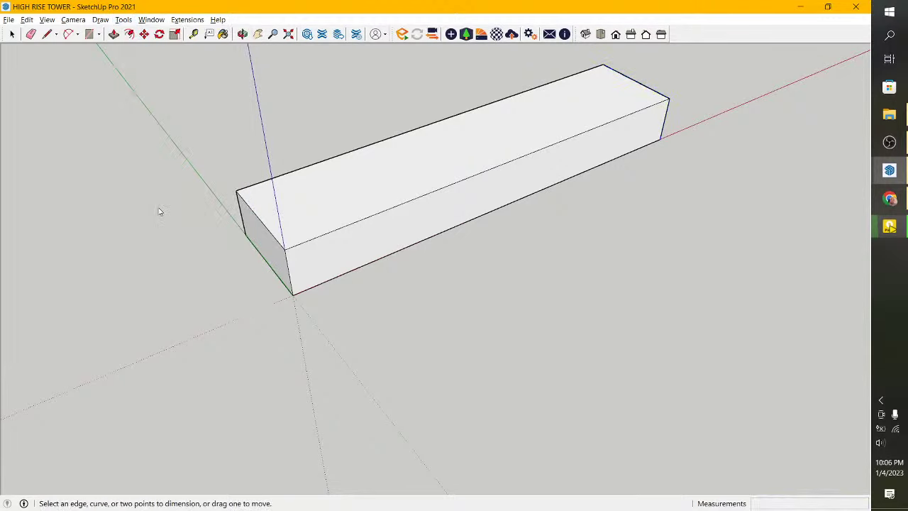
{"action": "left_click", "coordinate": [443, 232]}
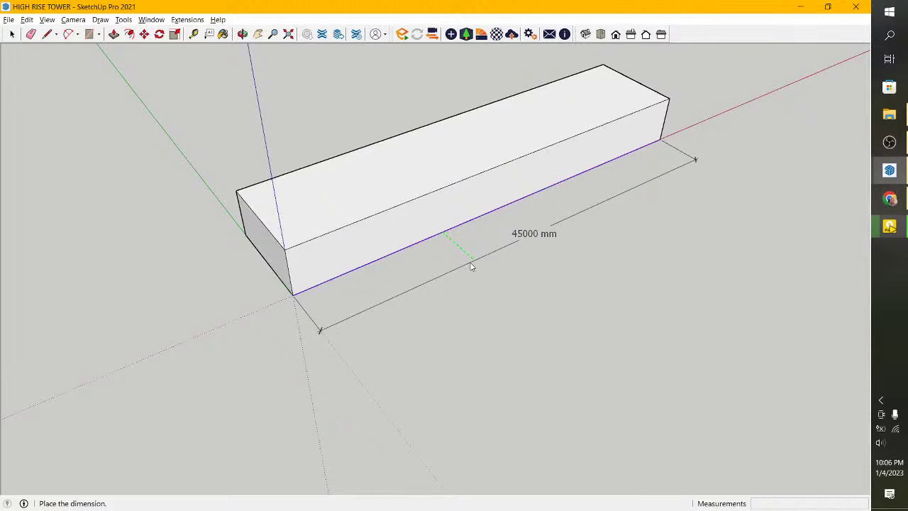
{"action": "key", "text": "Escape"}
Widen the long box by pulling its side face out 10000 mm.
{"action": "scroll", "coordinate": [466, 261], "scroll_direction": "down", "scroll_amount": 1}
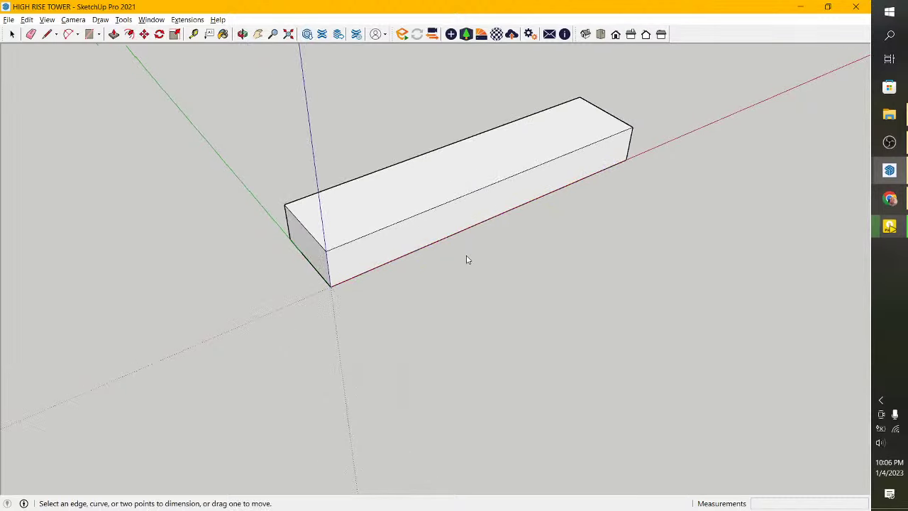
{"action": "scroll", "coordinate": [472, 155], "scroll_direction": "up", "scroll_amount": 1}
{"action": "scroll", "coordinate": [472, 154], "scroll_direction": "up", "scroll_amount": 1}
{"action": "left_click", "coordinate": [241, 34]}
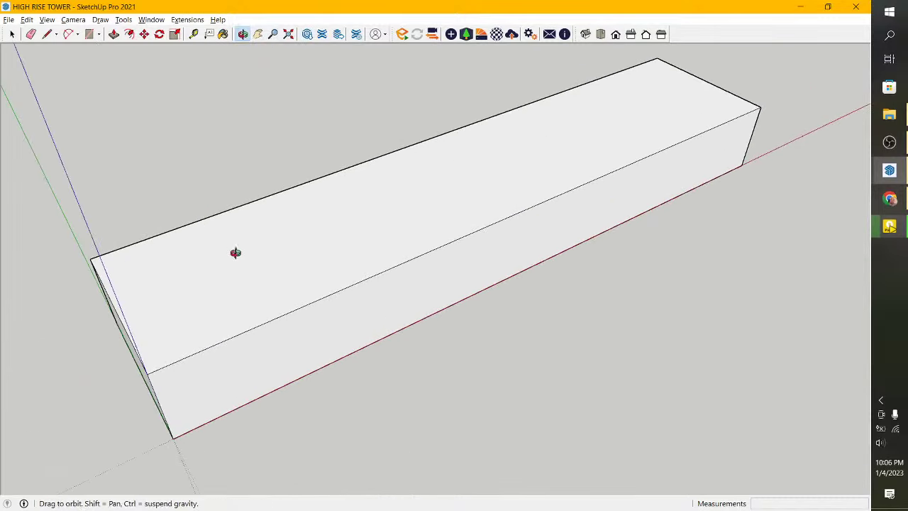
{"action": "mouse_move", "coordinate": [234, 254]}
{"action": "left_mouse_down"}
{"action": "mouse_move", "coordinate": [428, 132]}
{"action": "mouse_move", "coordinate": [622, 162]}
{"action": "left_mouse_up"}
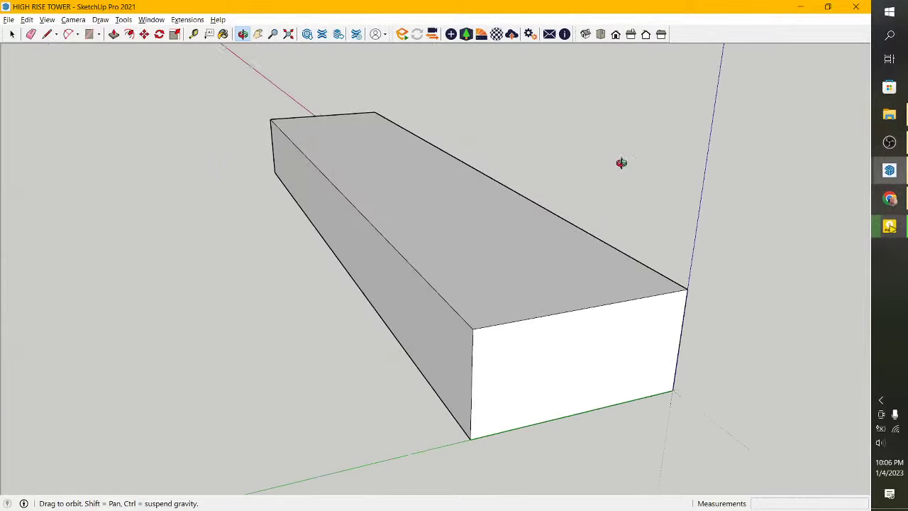
{"action": "left_click", "coordinate": [114, 34]}
{"action": "left_click_drag", "start_coordinate": [303, 198], "coordinate": [265, 205]}
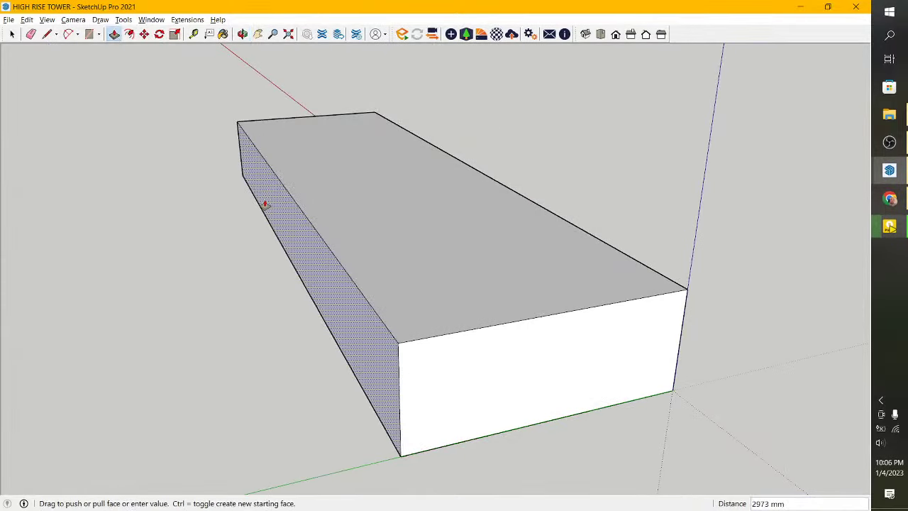
{"action": "type", "text": "10000"}
{"action": "key", "text": "Return"}
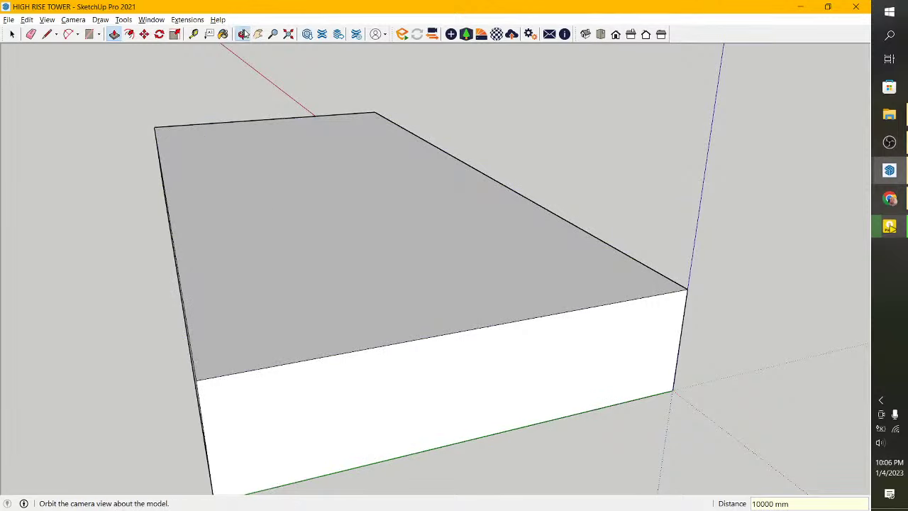
Pull the box's front face outward into a broad, deep slab.
{"action": "left_click", "coordinate": [243, 34]}
{"action": "mouse_move", "coordinate": [263, 194]}
{"action": "left_mouse_down"}
{"action": "mouse_move", "coordinate": [233, 291]}
{"action": "mouse_move", "coordinate": [368, 264]}
{"action": "mouse_move", "coordinate": [58, 105]}
{"action": "left_mouse_up"}
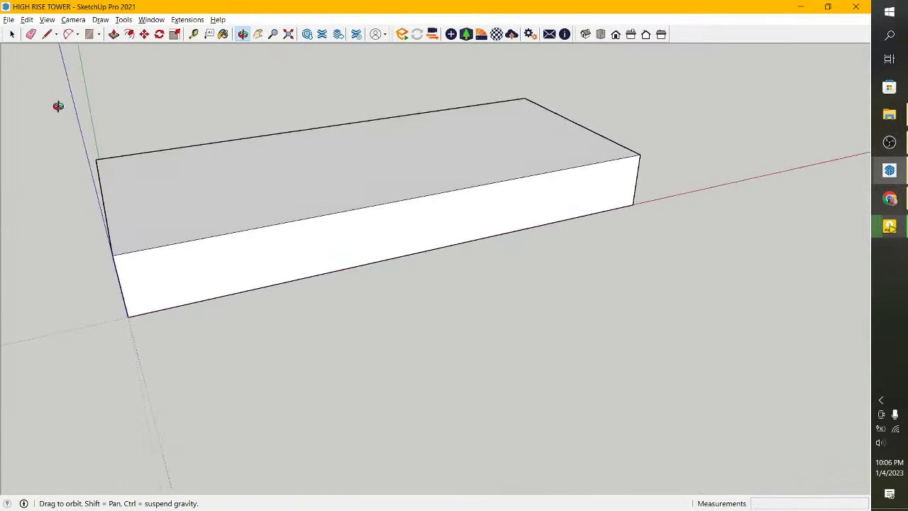
{"action": "mouse_move", "coordinate": [203, 177]}
{"action": "left_mouse_down"}
{"action": "mouse_move", "coordinate": [427, 181]}
{"action": "mouse_move", "coordinate": [610, 203]}
{"action": "mouse_move", "coordinate": [539, 153]}
{"action": "left_mouse_up"}
{"action": "left_click", "coordinate": [114, 34]}
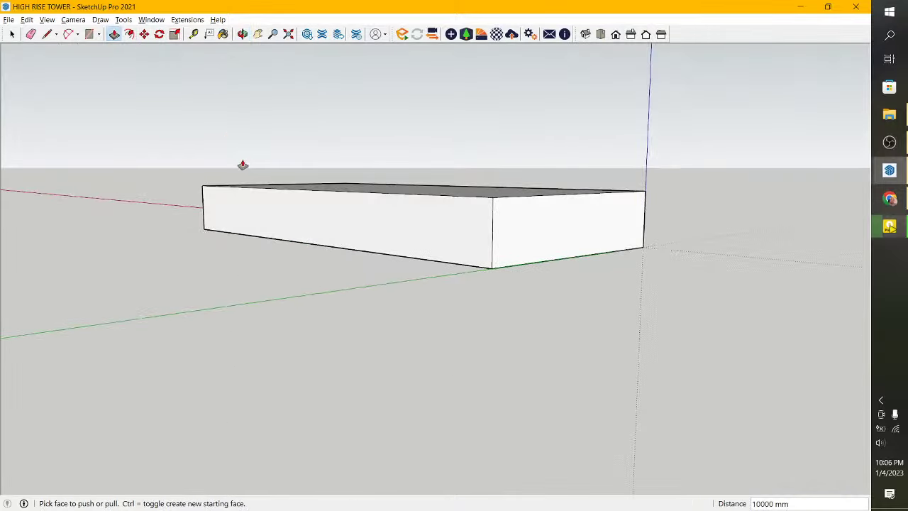
{"action": "left_click", "coordinate": [298, 220]}
{"action": "type", "text": "5"}
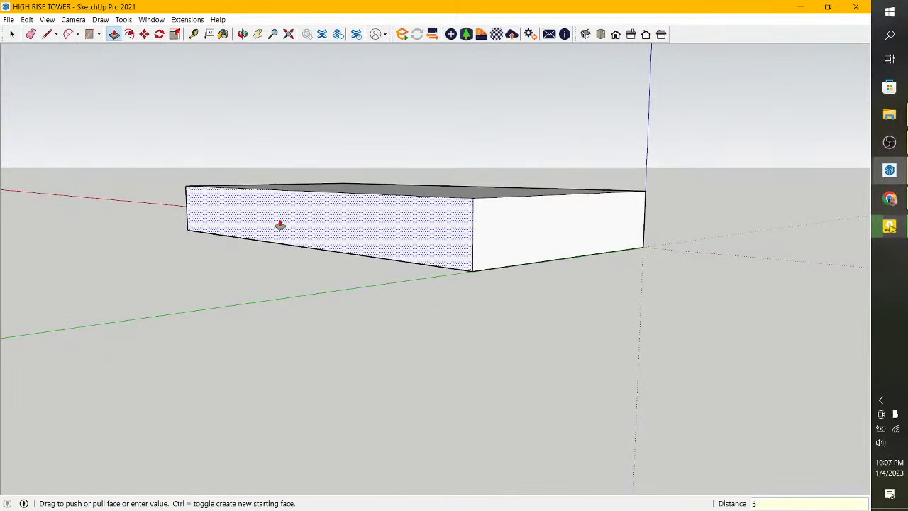
{"action": "key", "text": "Return"}
{"action": "left_click", "coordinate": [242, 34]}
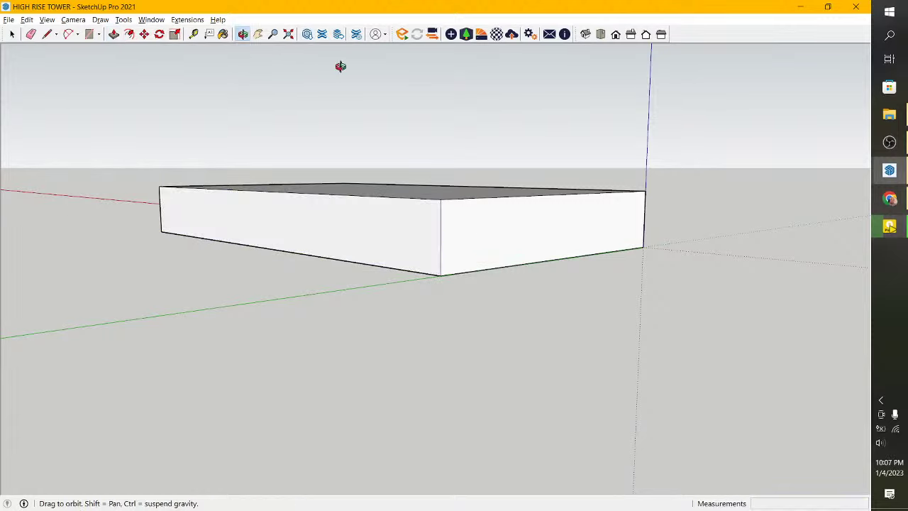
{"action": "left_click_drag", "start_coordinate": [341, 67], "coordinate": [135, 166]}
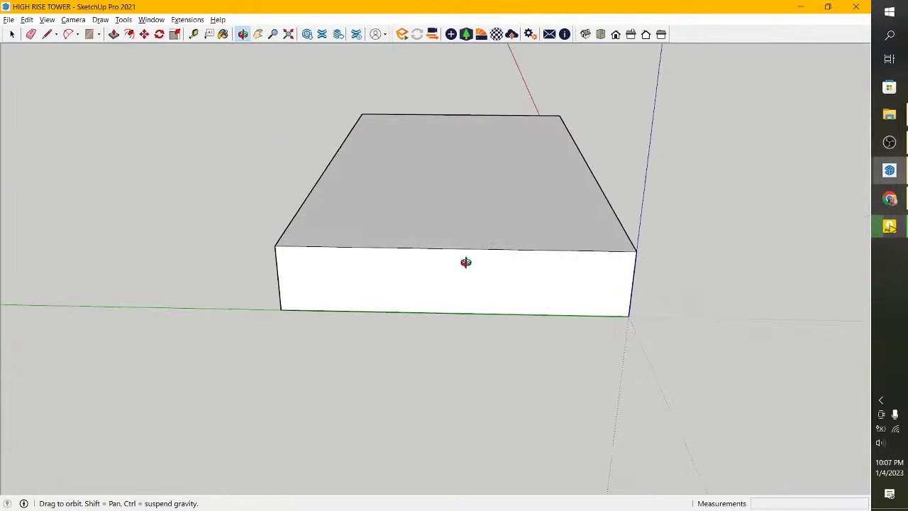
{"action": "mouse_move", "coordinate": [463, 261]}
{"action": "left_mouse_down"}
{"action": "mouse_move", "coordinate": [223, 263]}
{"action": "mouse_move", "coordinate": [397, 260]}
{"action": "mouse_move", "coordinate": [259, 298]}
{"action": "mouse_move", "coordinate": [324, 239]}
{"action": "mouse_move", "coordinate": [392, 255]}
{"action": "mouse_move", "coordinate": [210, 224]}
{"action": "left_mouse_up"}
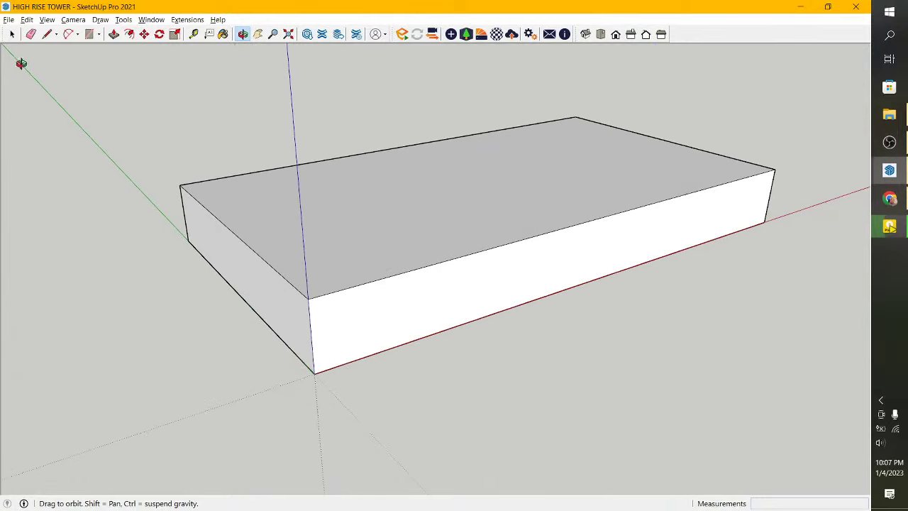
{"action": "left_click", "coordinate": [12, 34]}
{"action": "scroll", "coordinate": [399, 296], "scroll_direction": "up", "scroll_amount": 2}
Offset the slab's long front face inward by 500 mm and push the inner panel into the block.
{"action": "left_click", "coordinate": [399, 297]}
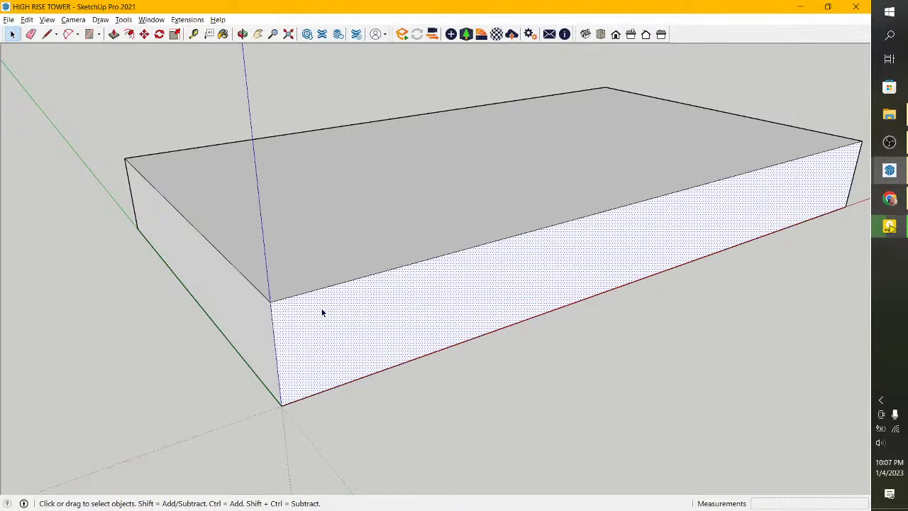
{"action": "left_click", "coordinate": [129, 34]}
{"action": "scroll", "coordinate": [283, 291], "scroll_direction": "up", "scroll_amount": 2}
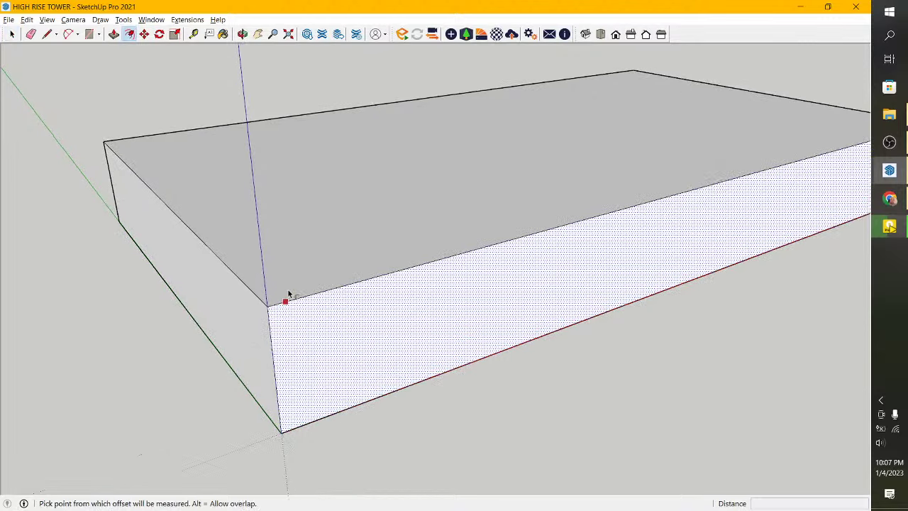
{"action": "left_click", "coordinate": [296, 298]}
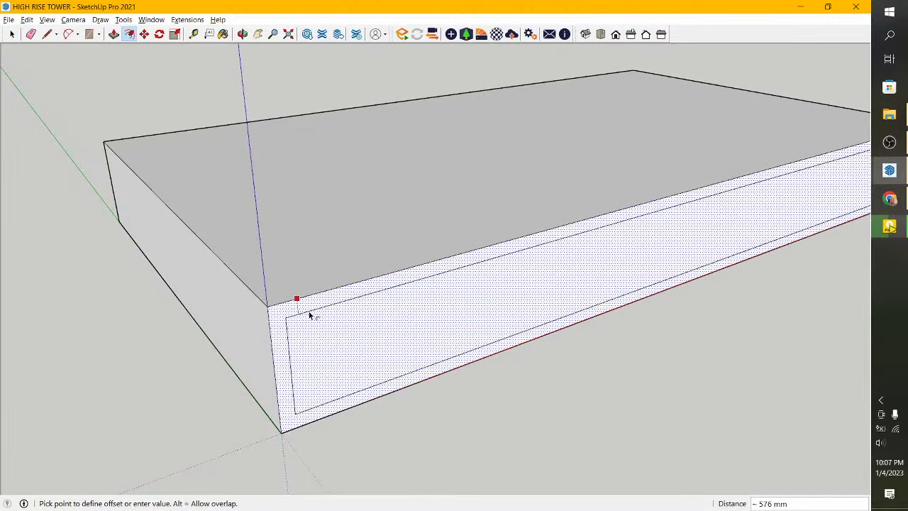
{"action": "type", "text": "500"}
{"action": "key", "text": "Return"}
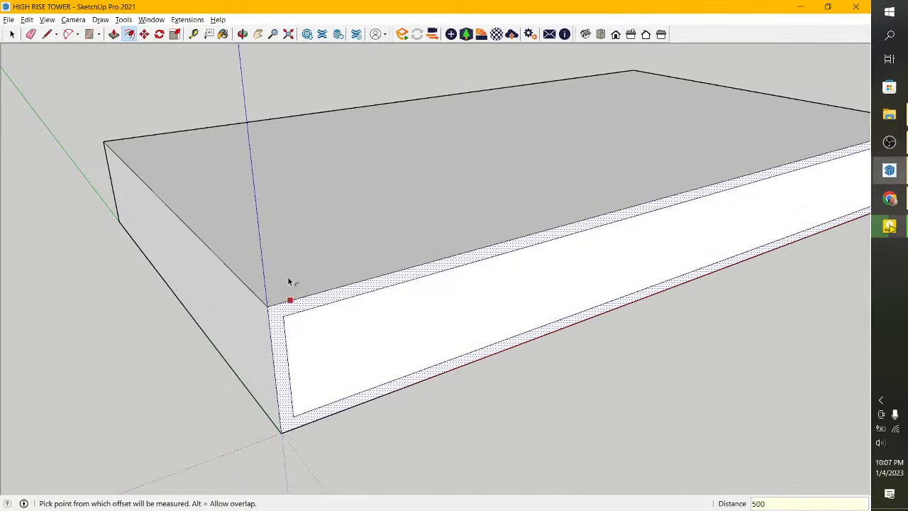
{"action": "key", "text": "p"}
{"action": "left_click", "coordinate": [428, 319]}
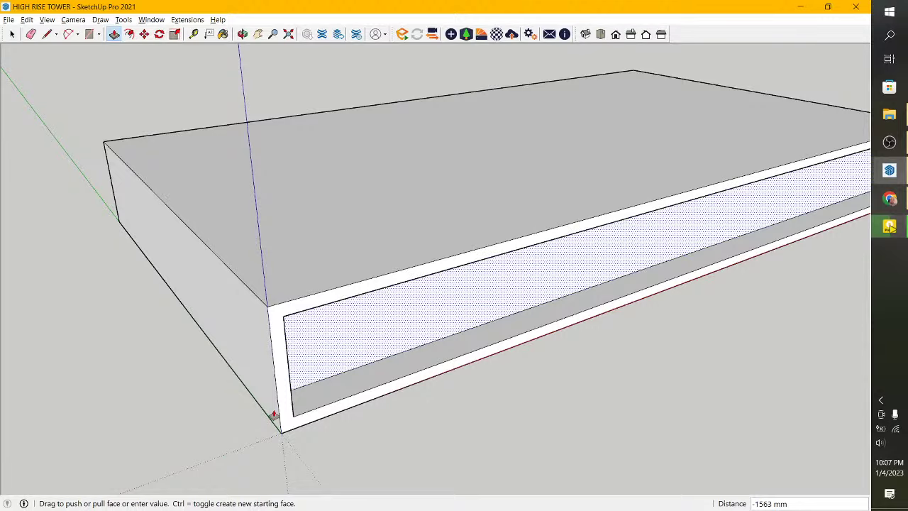
Place the column copy and pull its face out to 1000 mm deep.
{"action": "type", "text": "22000"}
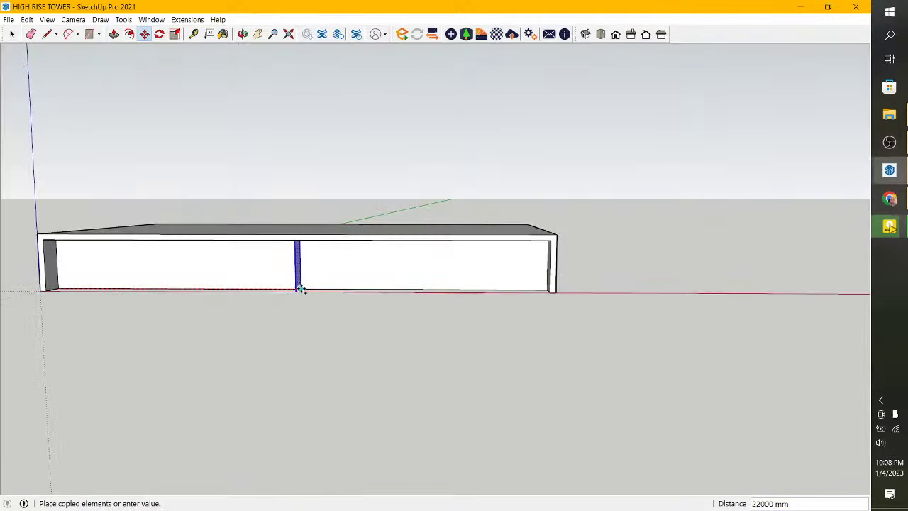
{"action": "left_click", "coordinate": [298, 289]}
{"action": "scroll", "coordinate": [365, 255], "scroll_direction": "up", "scroll_amount": 2}
{"action": "scroll", "coordinate": [366, 256], "scroll_direction": "up", "scroll_amount": 1}
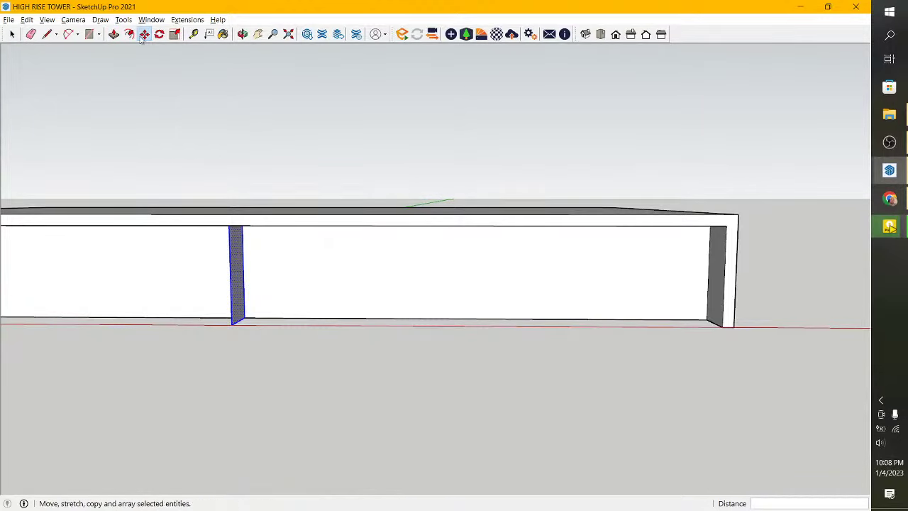
{"action": "left_click", "coordinate": [113, 37]}
{"action": "scroll", "coordinate": [266, 317], "scroll_direction": "up", "scroll_amount": 1}
{"action": "scroll", "coordinate": [242, 311], "scroll_direction": "up", "scroll_amount": 2}
{"action": "left_click", "coordinate": [224, 304]}
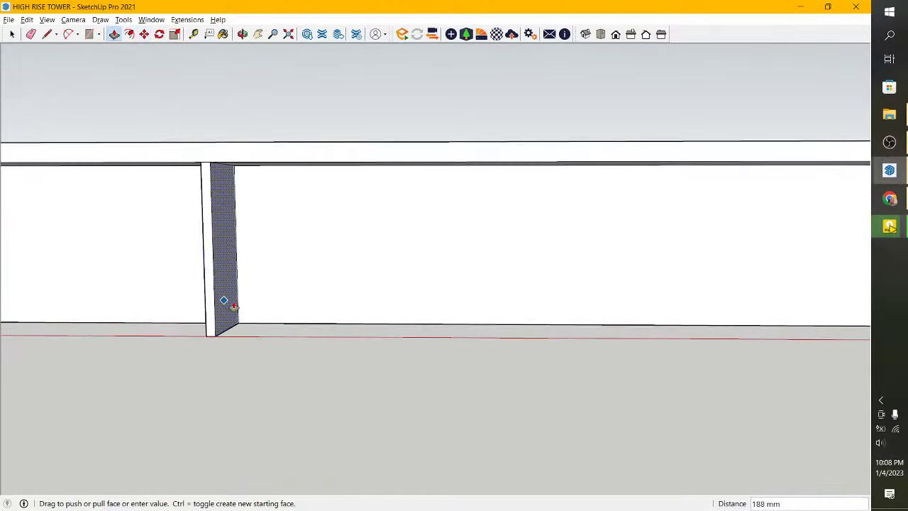
{"action": "type", "text": "1000"}
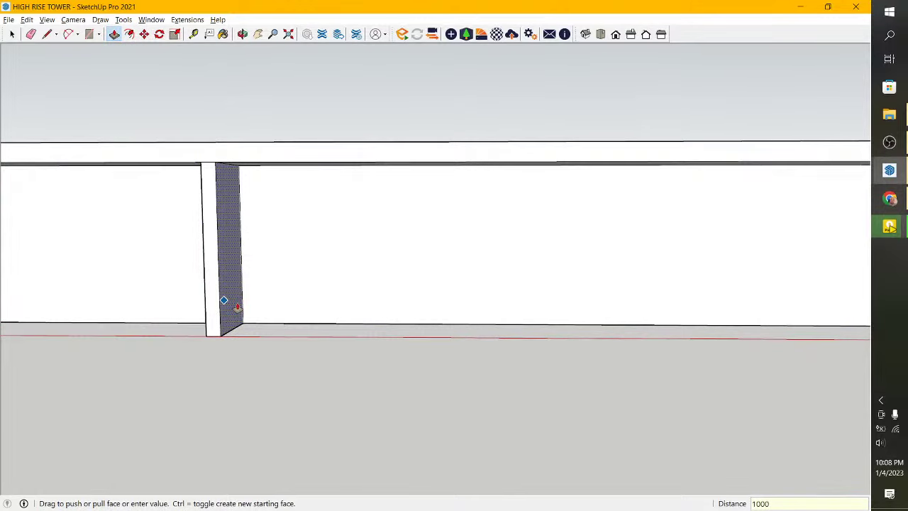
{"action": "key", "text": "Return"}
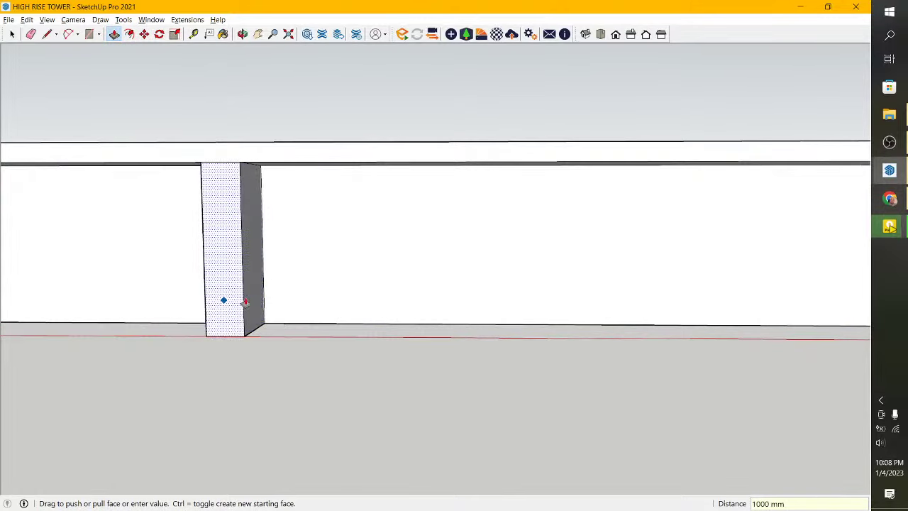
Select the whole column and move it 500 mm along the wall.
{"action": "left_click", "coordinate": [14, 34]}
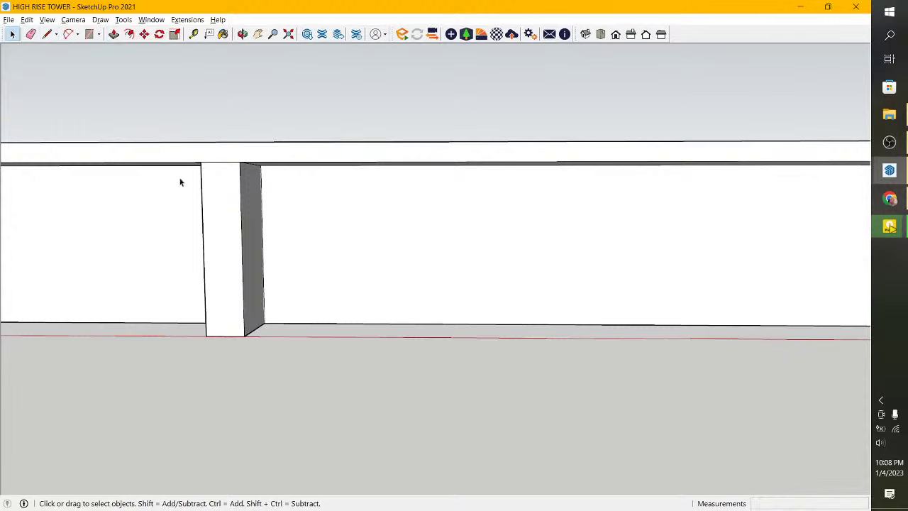
{"action": "left_click_drag", "start_coordinate": [170, 122], "coordinate": [346, 359]}
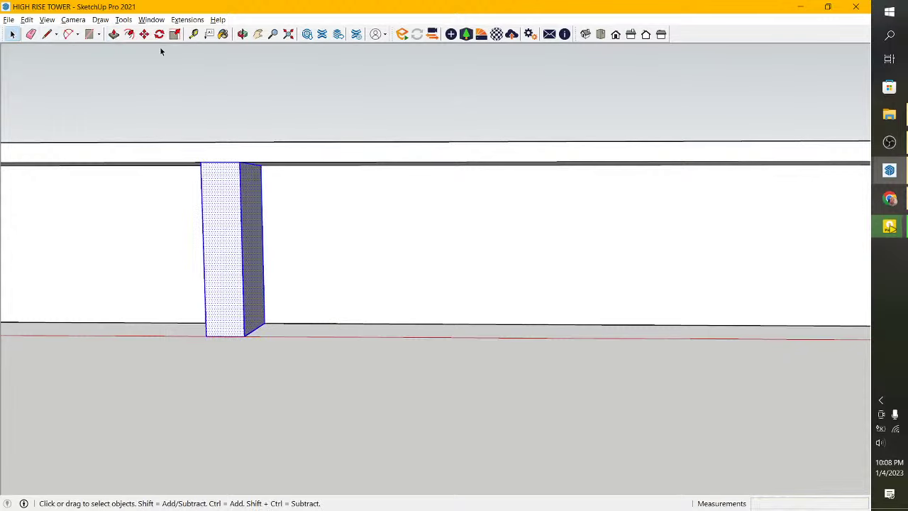
{"action": "left_click", "coordinate": [144, 35]}
{"action": "left_click", "coordinate": [350, 217]}
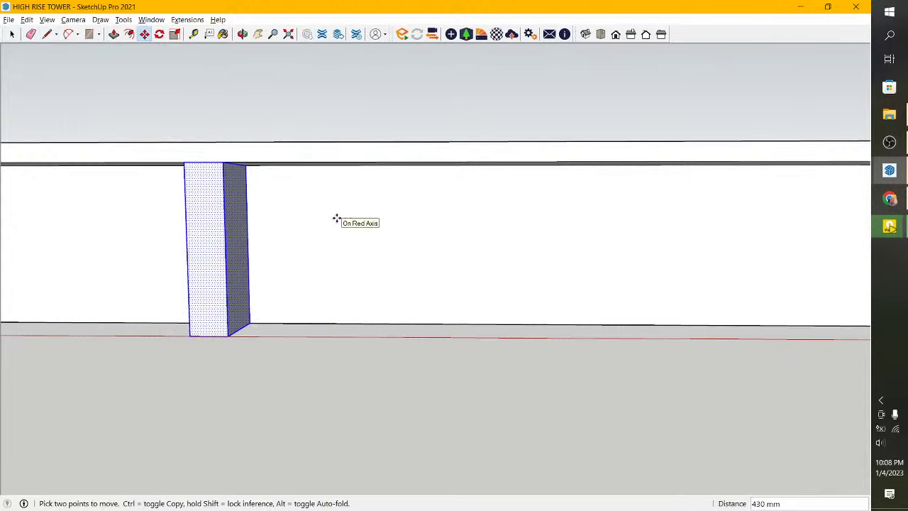
{"action": "type", "text": "500"}
{"action": "key", "text": "Return"}
Make the selected column a group.
{"action": "scroll", "coordinate": [375, 313], "scroll_direction": "down", "scroll_amount": 5}
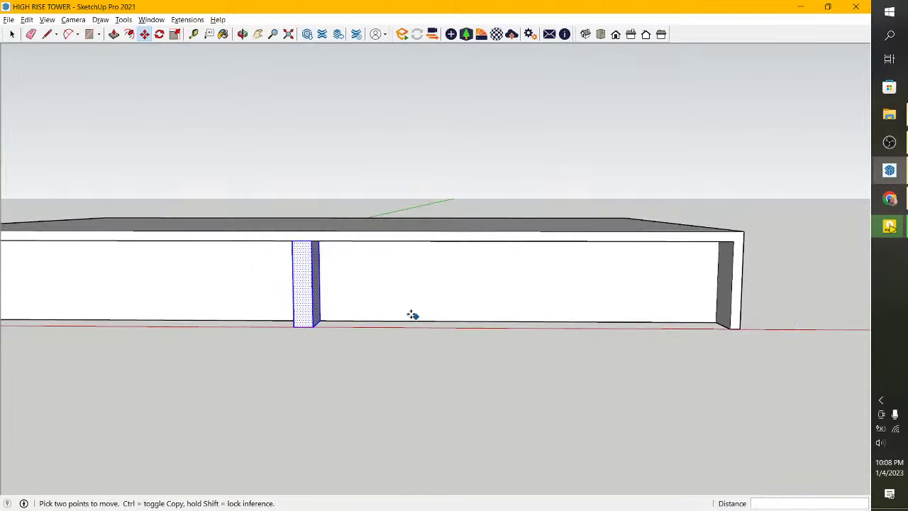
{"action": "right_click", "coordinate": [298, 273]}
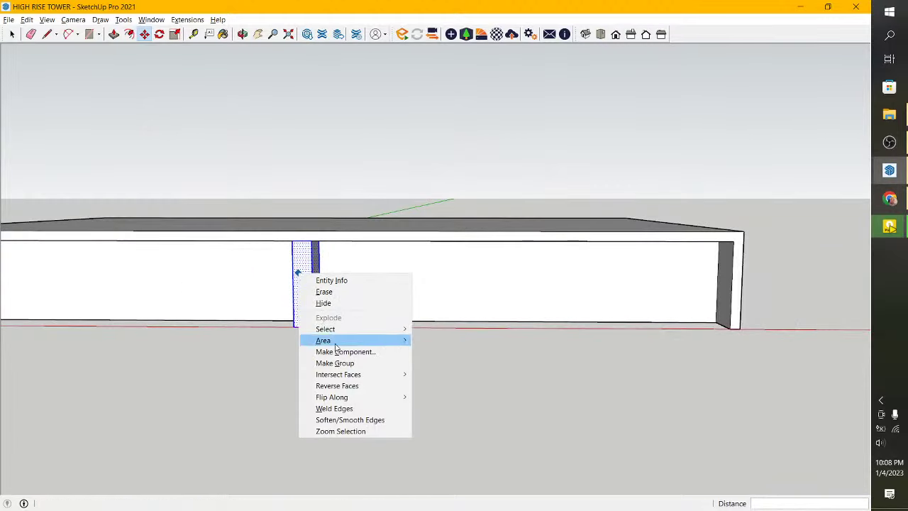
{"action": "left_click", "coordinate": [345, 368]}
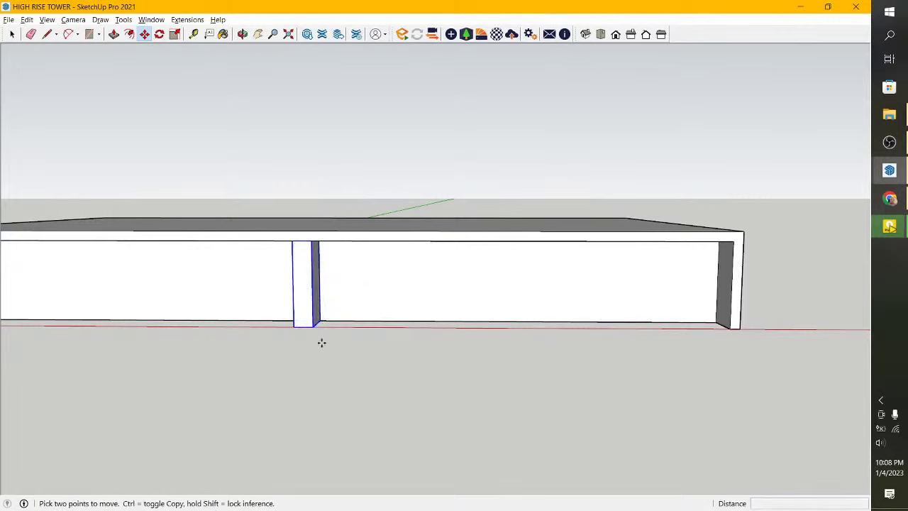
{"action": "left_click", "coordinate": [114, 34]}
Draw a guide line at the right column's base and push its inner face 500 mm.
{"action": "scroll", "coordinate": [622, 288], "scroll_direction": "up", "scroll_amount": 3}
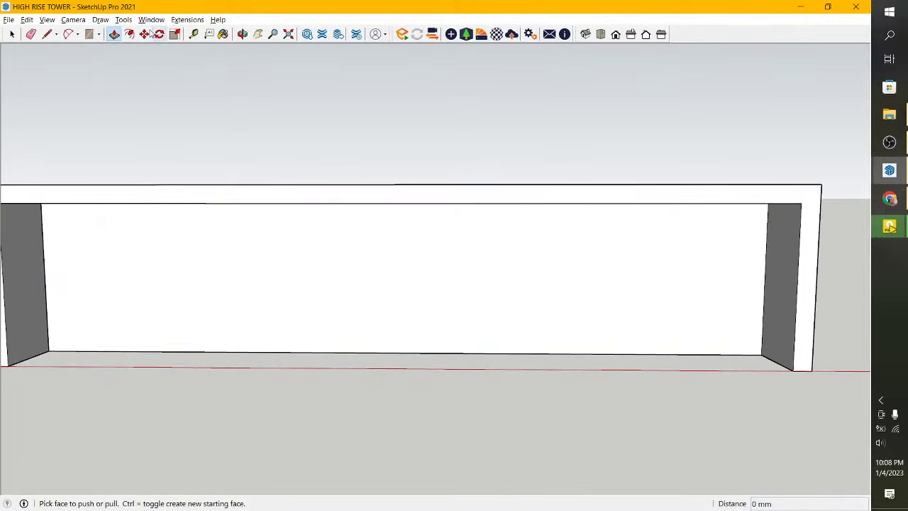
{"action": "left_click", "coordinate": [47, 34]}
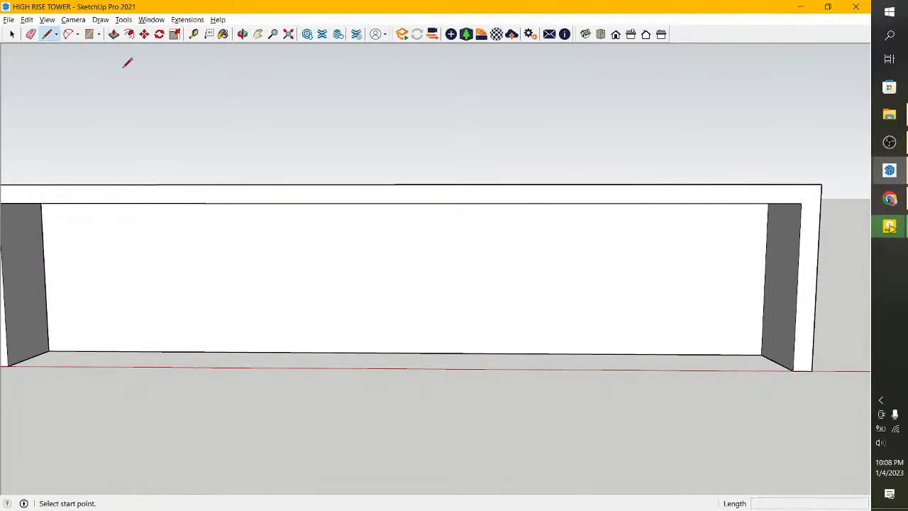
{"action": "left_click", "coordinate": [792, 370]}
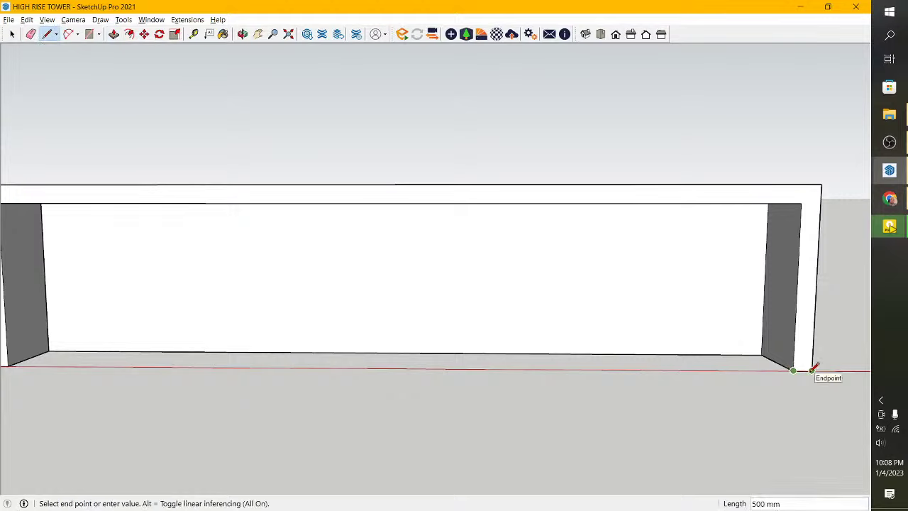
{"action": "left_click", "coordinate": [812, 369]}
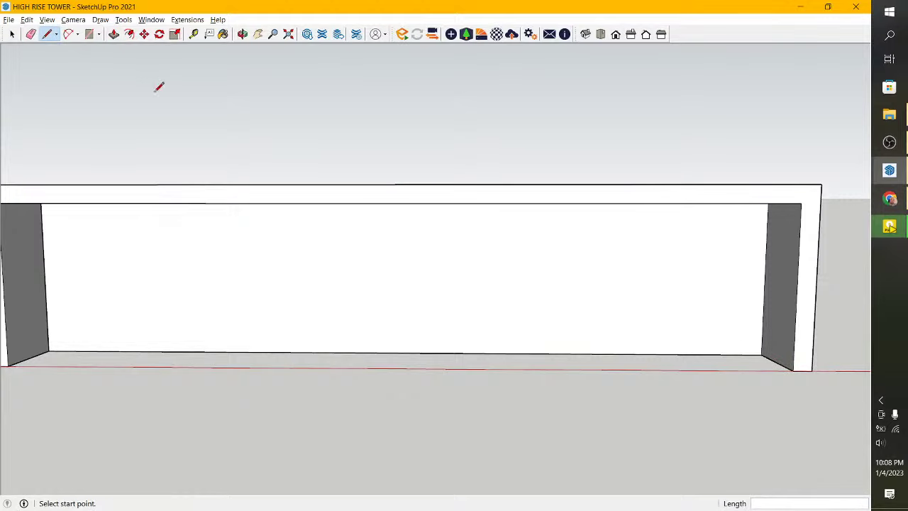
{"action": "key", "text": "p"}
{"action": "left_click", "coordinate": [763, 300]}
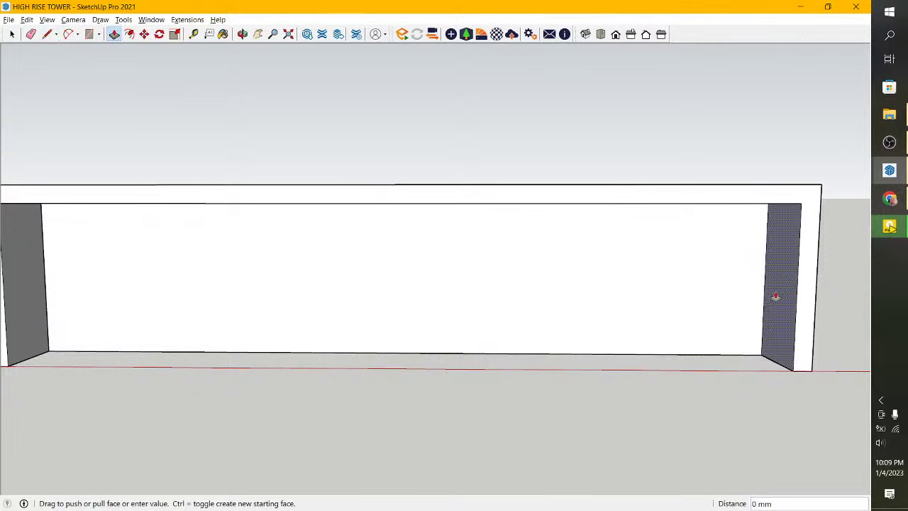
{"action": "type", "text": "50"}
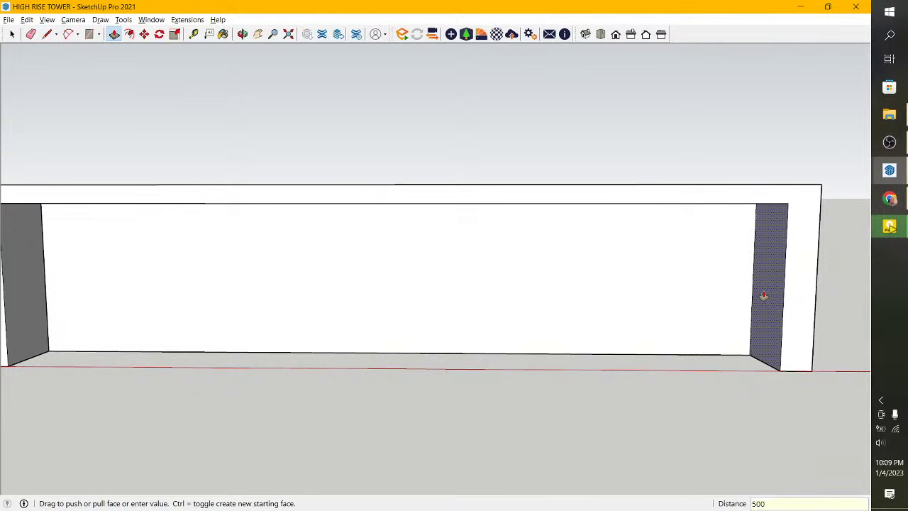
{"action": "key", "text": "Return"}
Push the left end column's inner face 500 mm as well.
{"action": "scroll", "coordinate": [804, 339], "scroll_direction": "down", "scroll_amount": 3}
{"action": "scroll", "coordinate": [806, 341], "scroll_direction": "down", "scroll_amount": 2}
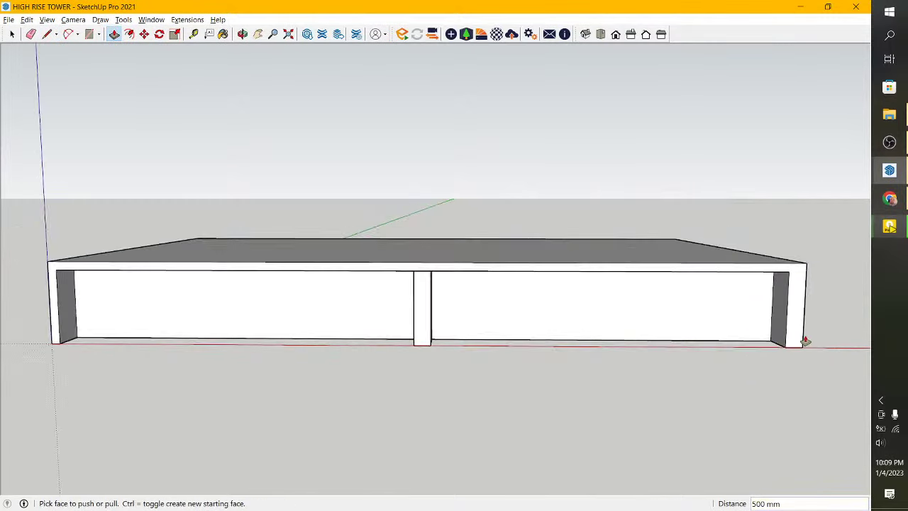
{"action": "scroll", "coordinate": [320, 303], "scroll_direction": "up", "scroll_amount": 2}
{"action": "scroll", "coordinate": [86, 328], "scroll_direction": "up", "scroll_amount": 2}
{"action": "left_click", "coordinate": [76, 333]}
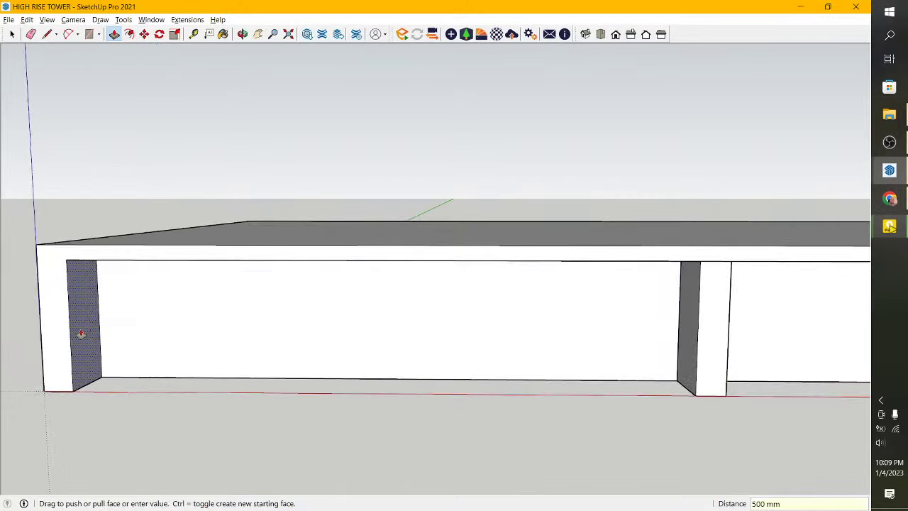
{"action": "key", "text": "Return"}
{"action": "scroll", "coordinate": [85, 329], "scroll_direction": "down", "scroll_amount": 2}
{"action": "scroll", "coordinate": [121, 291], "scroll_direction": "down", "scroll_amount": 3}
{"action": "left_click", "coordinate": [14, 36]}
Copy the middle column to the right and toward the left end of the row.
{"action": "left_click", "coordinate": [13, 35]}
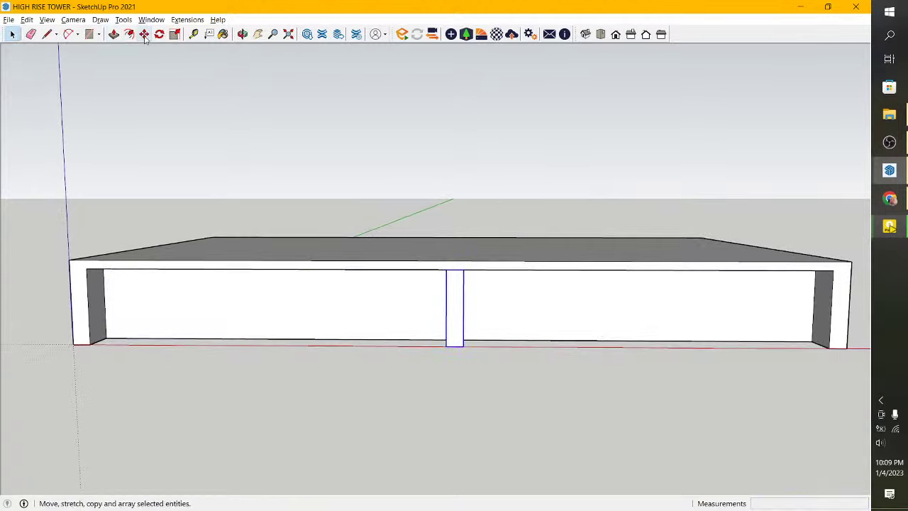
{"action": "left_click", "coordinate": [144, 34]}
{"action": "scroll", "coordinate": [474, 298], "scroll_direction": "up", "scroll_amount": 3}
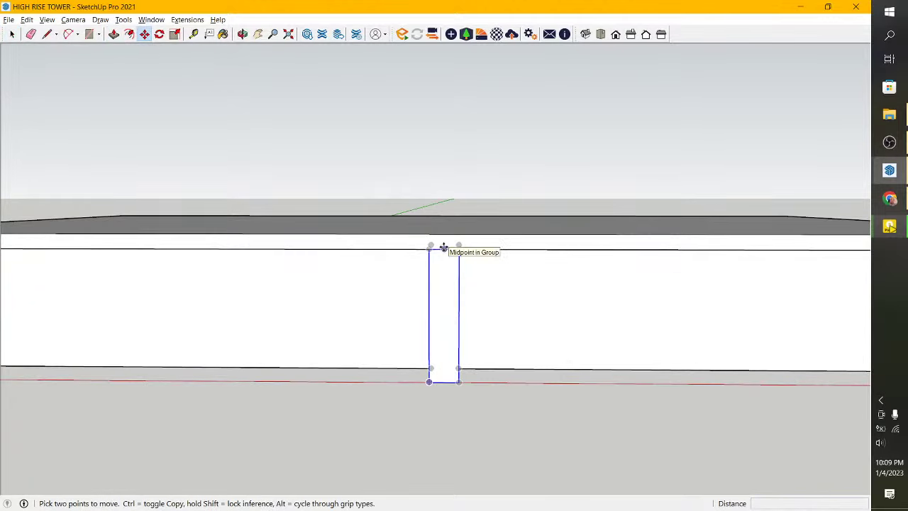
{"action": "key", "text": "ctrl"}
{"action": "left_click", "coordinate": [443, 247]}
{"action": "scroll", "coordinate": [269, 322], "scroll_direction": "down", "scroll_amount": 2}
{"action": "scroll", "coordinate": [309, 305], "scroll_direction": "down", "scroll_amount": 2}
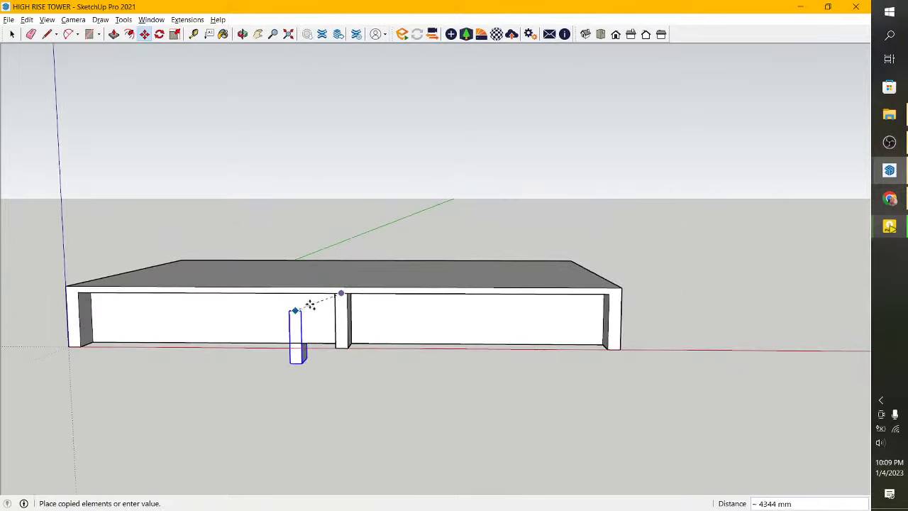
{"action": "left_click", "coordinate": [476, 294]}
{"action": "key", "text": "q"}
{"action": "scroll", "coordinate": [478, 296], "scroll_direction": "up", "scroll_amount": 3}
{"action": "scroll", "coordinate": [477, 296], "scroll_direction": "up", "scroll_amount": 1}
{"action": "key", "text": "m"}
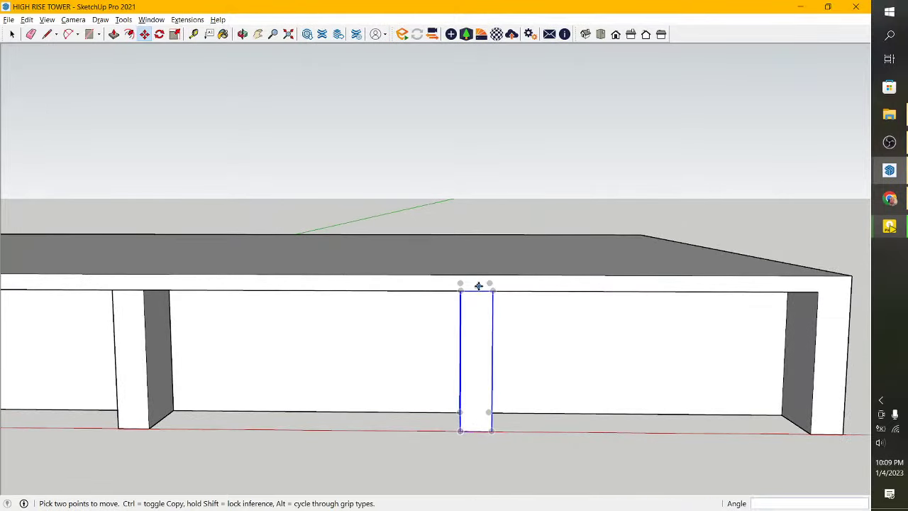
{"action": "key", "text": "ctrl"}
{"action": "left_click", "coordinate": [477, 291]}
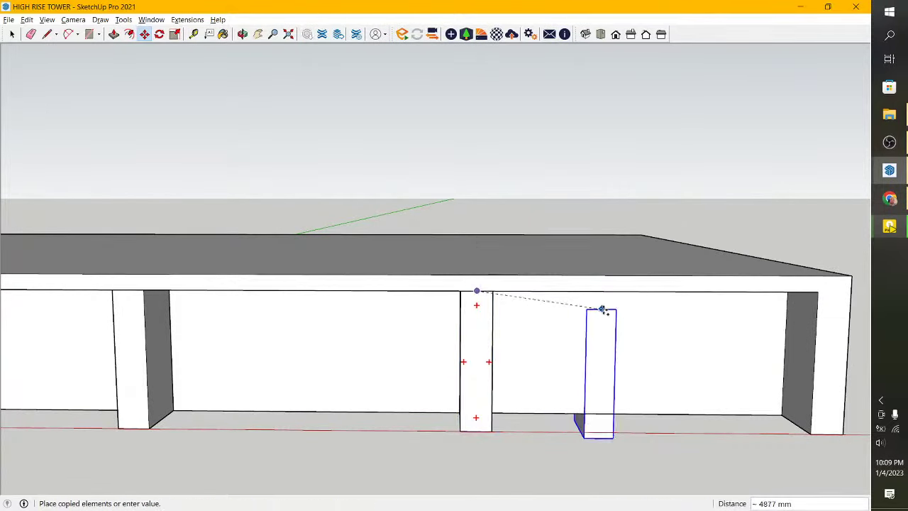
{"action": "scroll", "coordinate": [601, 310], "scroll_direction": "down", "scroll_amount": 2}
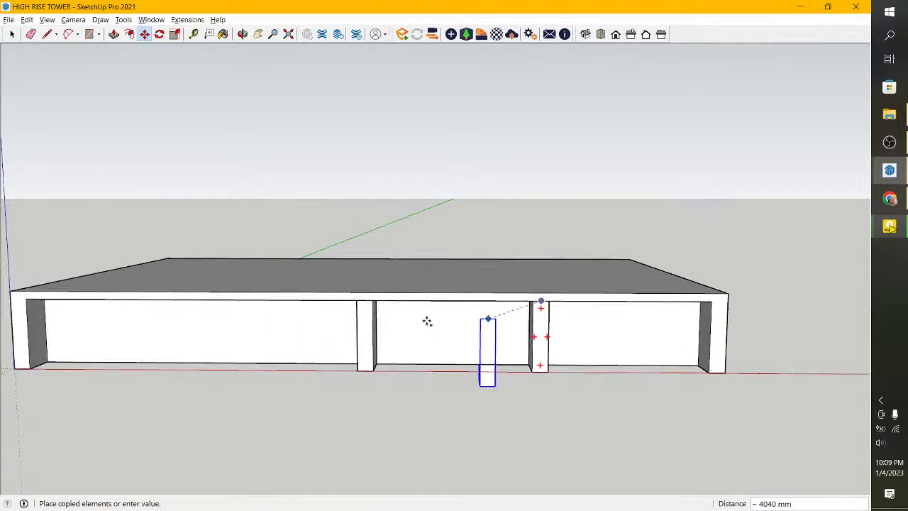
{"action": "left_click", "coordinate": [186, 300]}
{"action": "scroll", "coordinate": [195, 300], "scroll_direction": "up", "scroll_amount": 1}
{"action": "scroll", "coordinate": [198, 300], "scroll_direction": "up", "scroll_amount": 2}
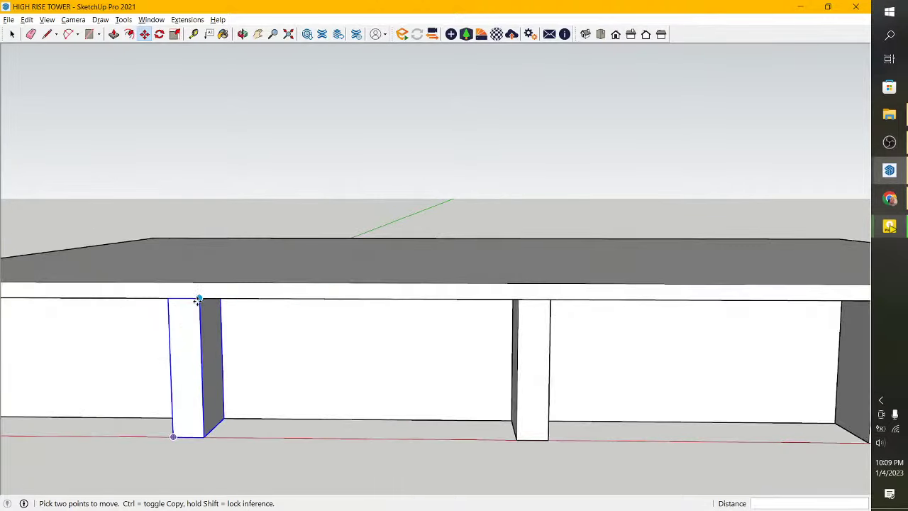
{"action": "scroll", "coordinate": [345, 358], "scroll_direction": "down", "scroll_amount": 1}
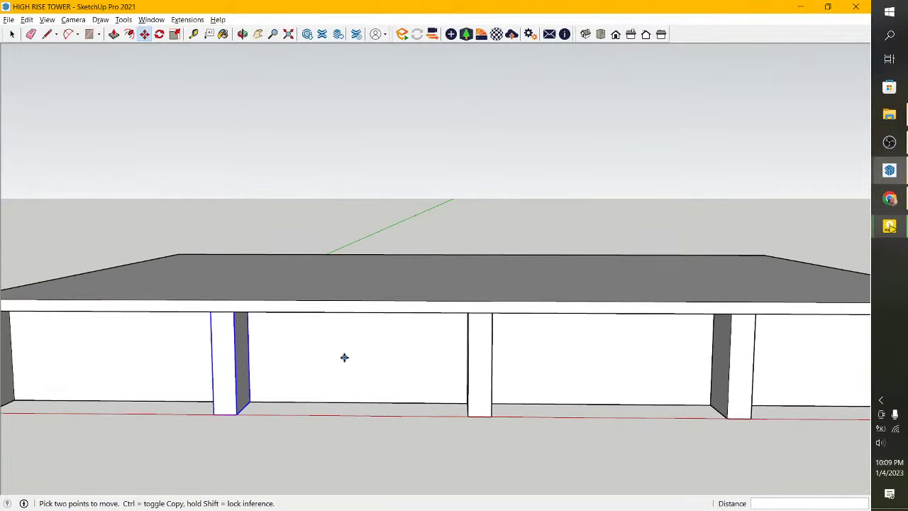
{"action": "left_click", "coordinate": [288, 349]}
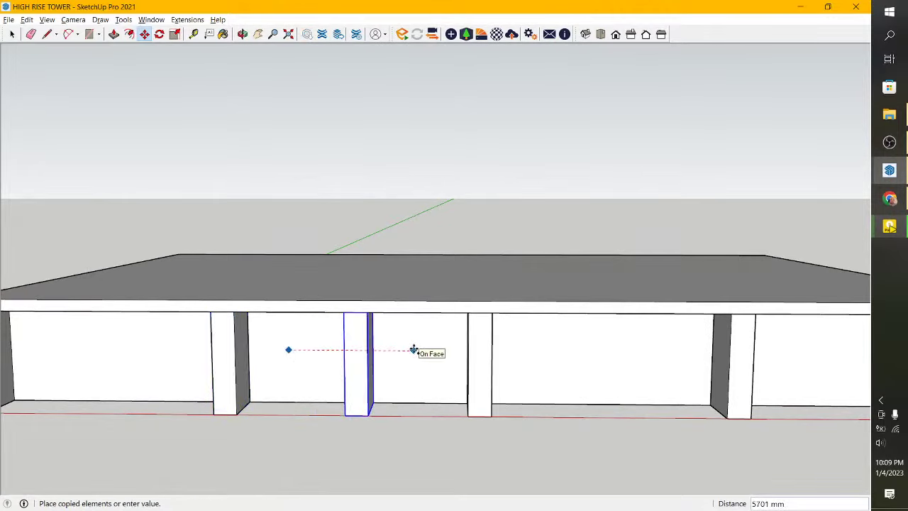
{"action": "key", "text": "Escape"}
Place two more column copies along the row beneath the slab.
{"action": "left_click", "coordinate": [47, 34]}
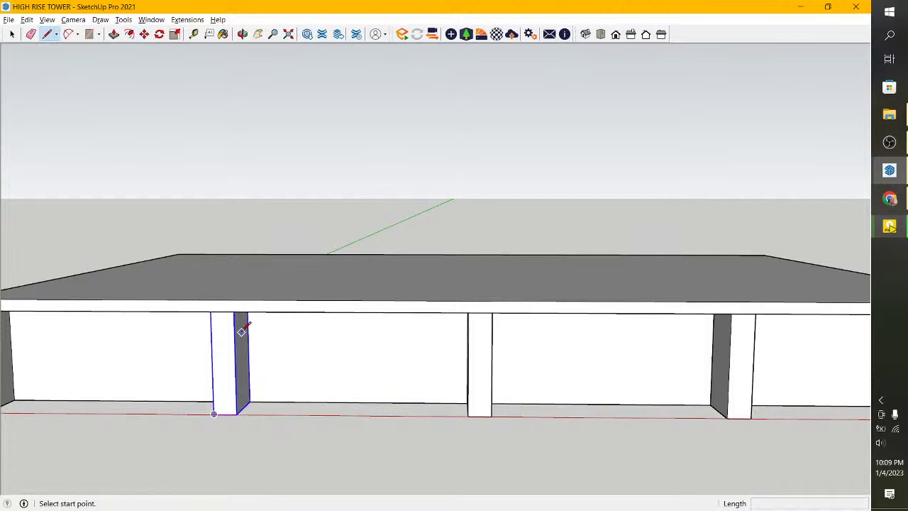
{"action": "left_click", "coordinate": [234, 312]}
{"action": "key", "text": "Escape"}
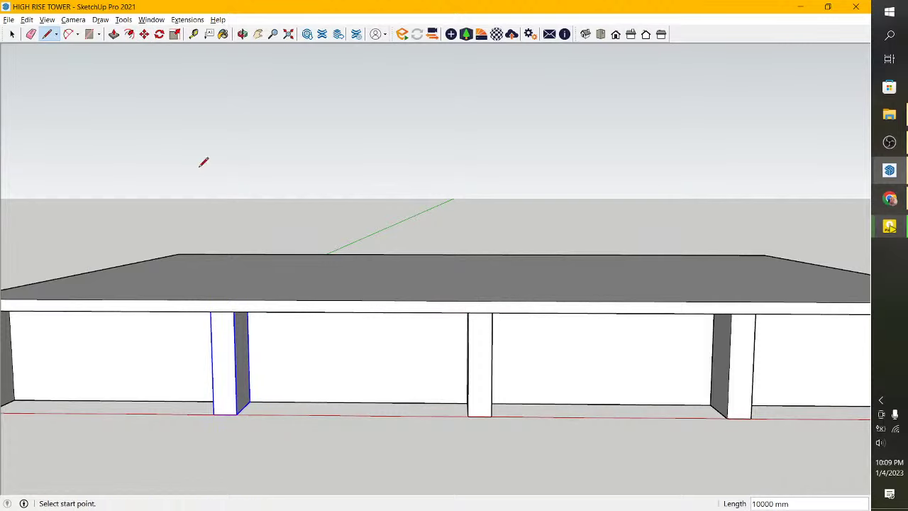
{"action": "left_click", "coordinate": [12, 35]}
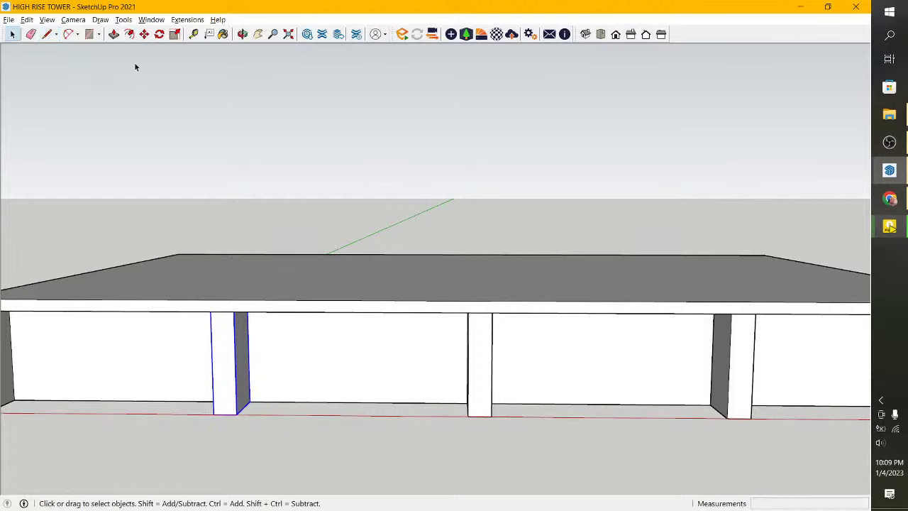
{"action": "left_click", "coordinate": [144, 34]}
{"action": "scroll", "coordinate": [234, 319], "scroll_direction": "up", "scroll_amount": 2}
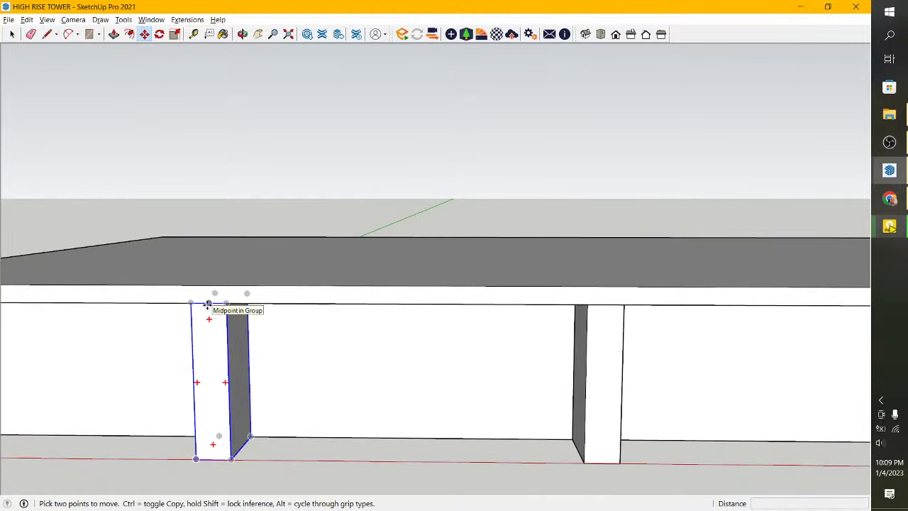
{"action": "left_click", "coordinate": [208, 304]}
{"action": "key", "text": "ctrl"}
{"action": "left_click", "coordinate": [407, 304]}
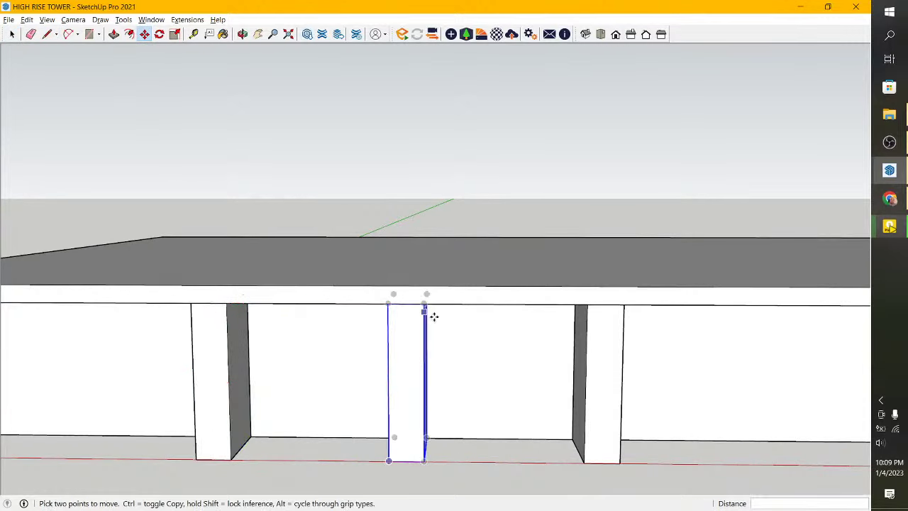
{"action": "scroll", "coordinate": [433, 316], "scroll_direction": "down", "scroll_amount": 2}
{"action": "left_click", "coordinate": [546, 308]}
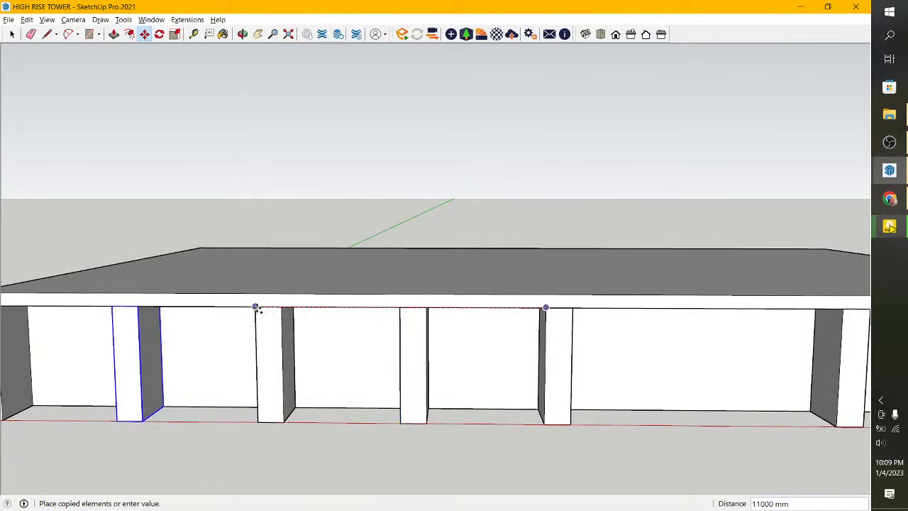
{"action": "left_click", "coordinate": [256, 308]}
{"action": "scroll", "coordinate": [213, 336], "scroll_direction": "down", "scroll_amount": 2}
{"action": "left_click", "coordinate": [17, 38]}
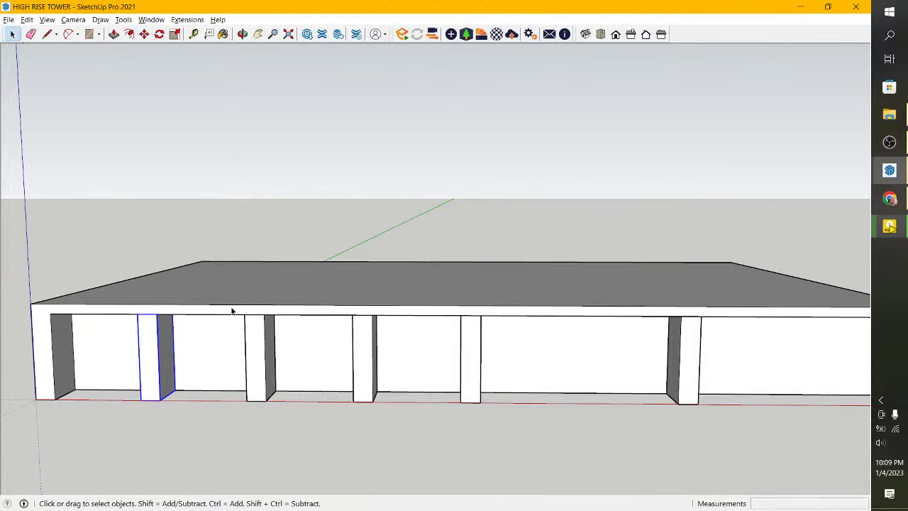
Copy a middle column twice further along to complete the 5500 mm bays.
{"action": "scroll", "coordinate": [255, 353], "scroll_direction": "down", "scroll_amount": 1}
{"action": "left_click", "coordinate": [424, 364]}
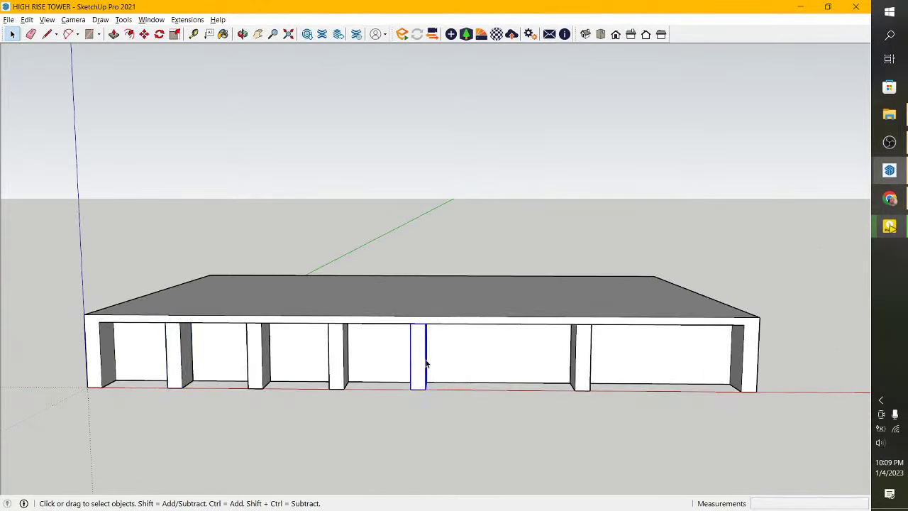
{"action": "left_click", "coordinate": [144, 34]}
{"action": "scroll", "coordinate": [382, 320], "scroll_direction": "up", "scroll_amount": 1}
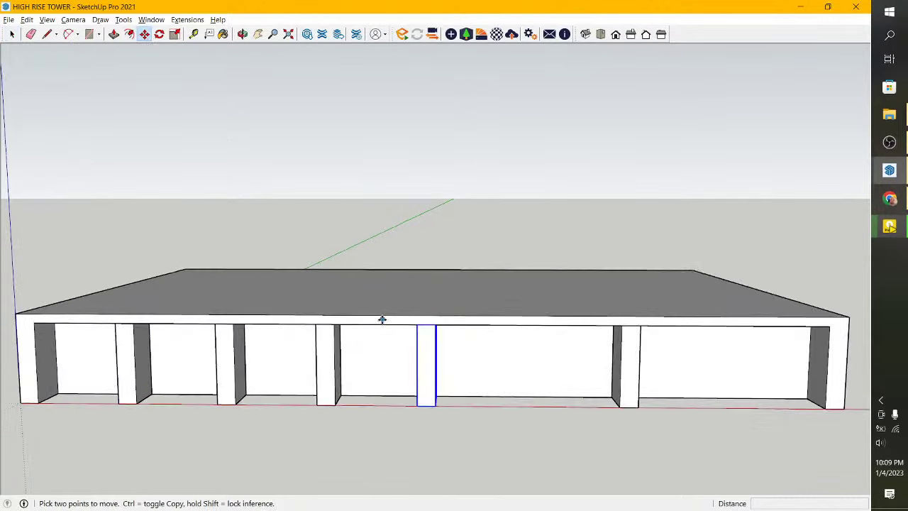
{"action": "key", "text": "ctrl"}
{"action": "left_click", "coordinate": [334, 324]}
{"action": "left_click", "coordinate": [434, 324]}
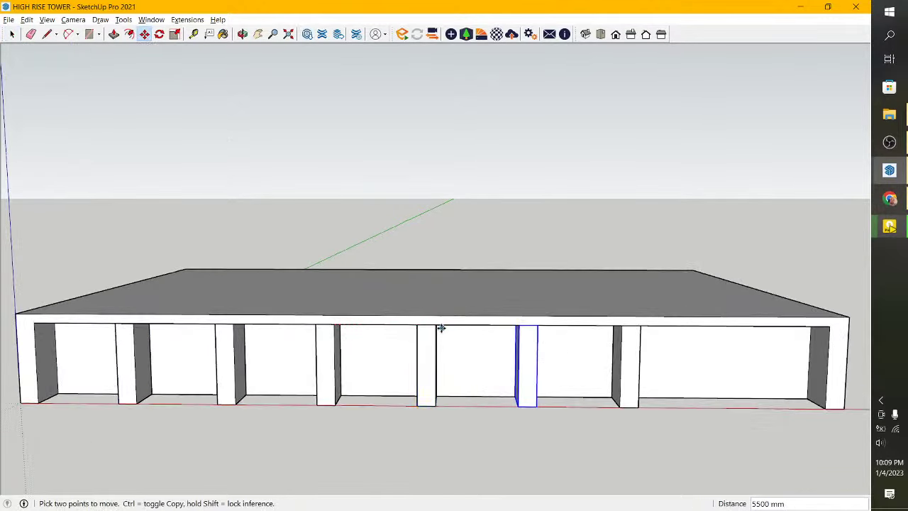
{"action": "left_click", "coordinate": [434, 324]}
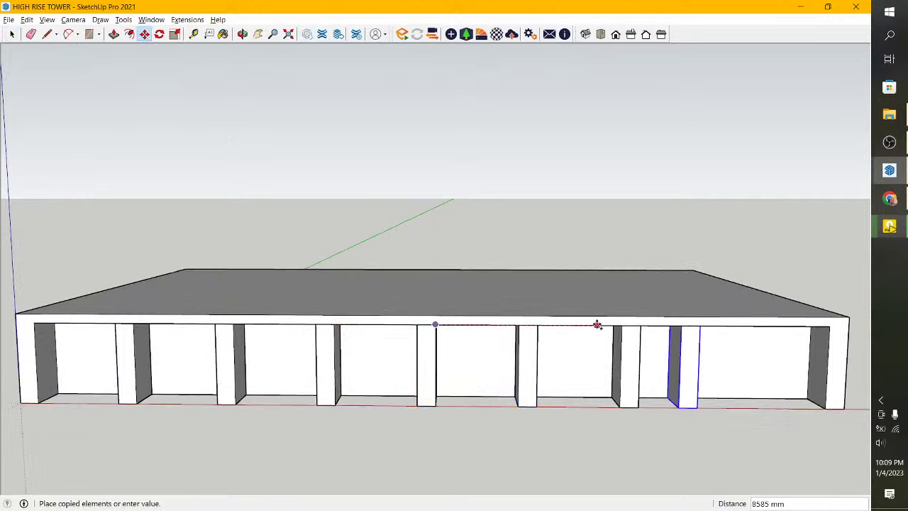
{"action": "left_click", "coordinate": [641, 326]}
{"action": "scroll", "coordinate": [592, 337], "scroll_direction": "down", "scroll_amount": 1}
{"action": "scroll", "coordinate": [593, 337], "scroll_direction": "down", "scroll_amount": 1}
{"action": "key", "text": "ctrl+t"}
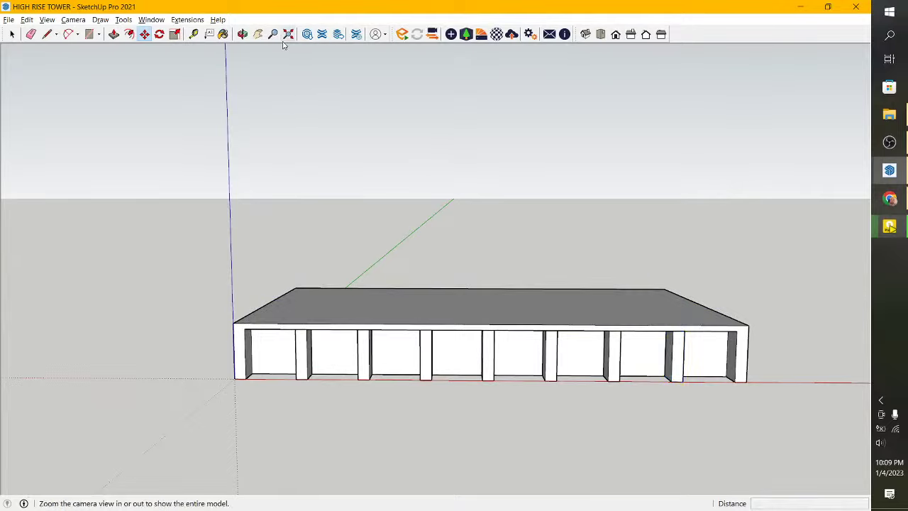
{"action": "left_click", "coordinate": [242, 34]}
{"action": "mouse_move", "coordinate": [384, 331]}
{"action": "left_mouse_down"}
{"action": "mouse_move", "coordinate": [384, 346]}
{"action": "mouse_move", "coordinate": [523, 298]}
{"action": "left_mouse_up"}
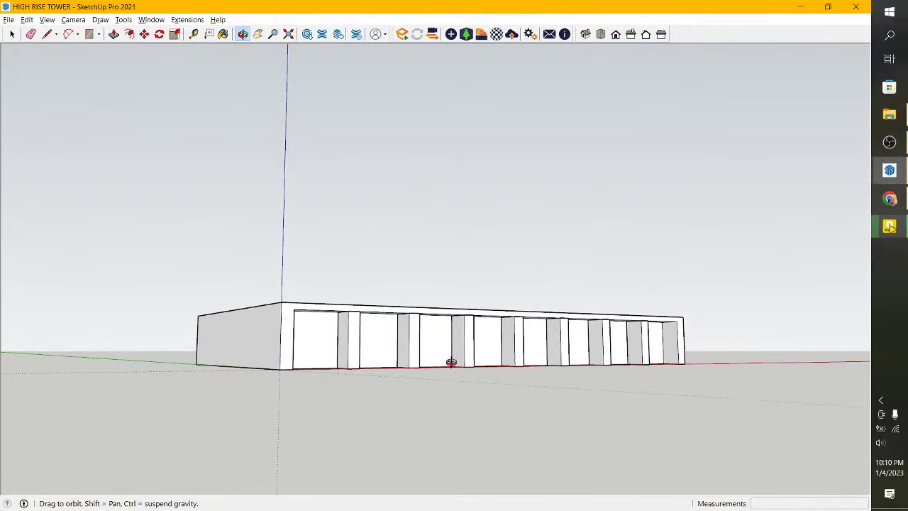
{"action": "scroll", "coordinate": [448, 349], "scroll_direction": "up", "scroll_amount": 3}
{"action": "scroll", "coordinate": [452, 343], "scroll_direction": "up", "scroll_amount": 2}
{"action": "scroll", "coordinate": [453, 344], "scroll_direction": "down", "scroll_amount": 4}
{"action": "mouse_move", "coordinate": [462, 330]}
{"action": "left_mouse_down"}
{"action": "mouse_move", "coordinate": [289, 314]}
{"action": "mouse_move", "coordinate": [442, 357]}
{"action": "mouse_move", "coordinate": [474, 405]}
{"action": "left_mouse_up"}
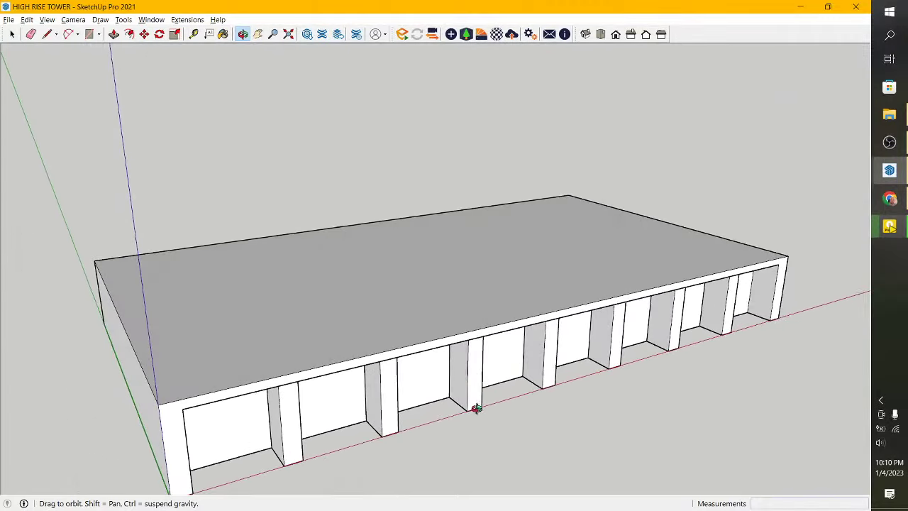
{"action": "scroll", "coordinate": [376, 414], "scroll_direction": "up", "scroll_amount": 2}
{"action": "mouse_move", "coordinate": [377, 413]}
{"action": "left_mouse_down"}
{"action": "mouse_move", "coordinate": [397, 350]}
{"action": "mouse_move", "coordinate": [417, 338]}
{"action": "mouse_move", "coordinate": [411, 354]}
{"action": "left_mouse_up"}
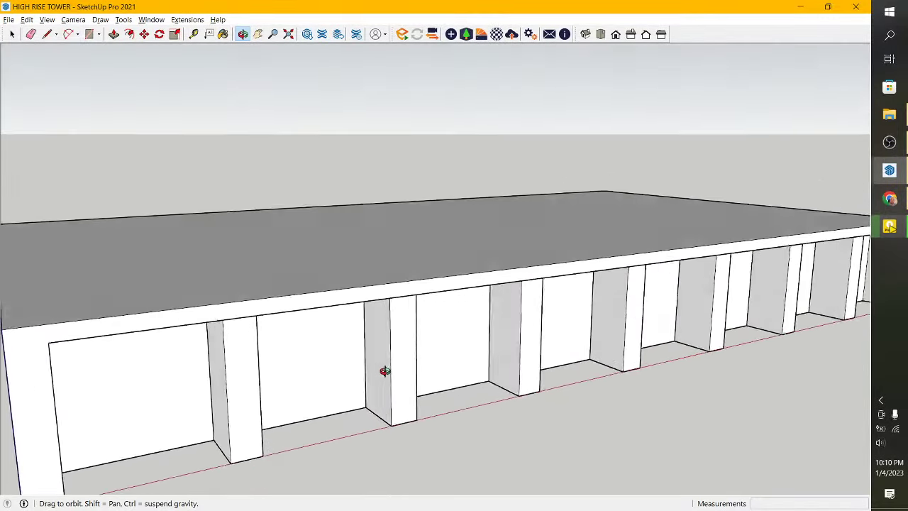
{"action": "scroll", "coordinate": [418, 338], "scroll_direction": "down", "scroll_amount": 3}
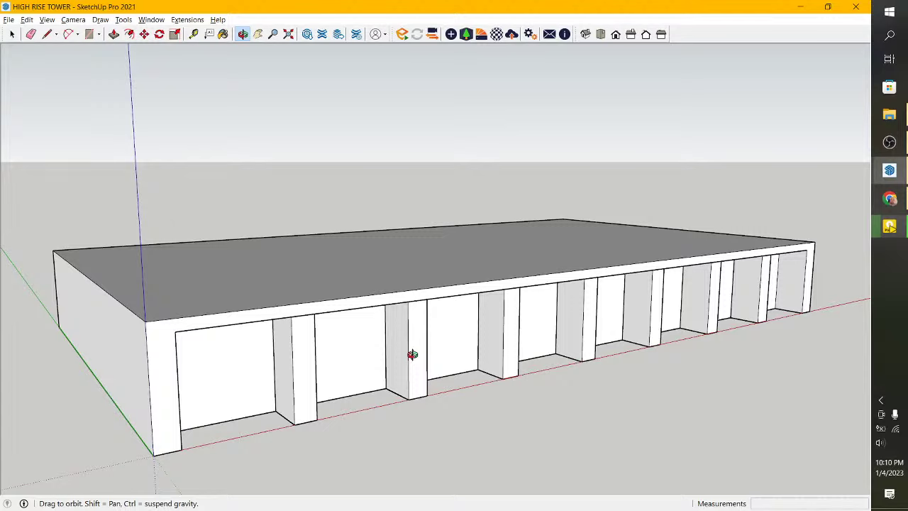
{"action": "left_click_drag", "start_coordinate": [408, 361], "coordinate": [451, 335]}
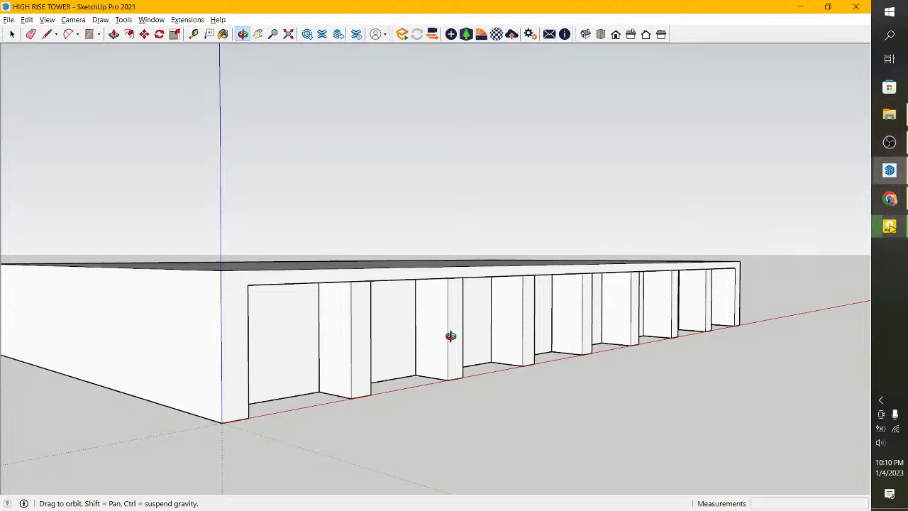
{"action": "mouse_move", "coordinate": [451, 335]}
{"action": "left_mouse_down"}
{"action": "mouse_move", "coordinate": [345, 339]}
{"action": "mouse_move", "coordinate": [2, 90]}
{"action": "left_mouse_up"}
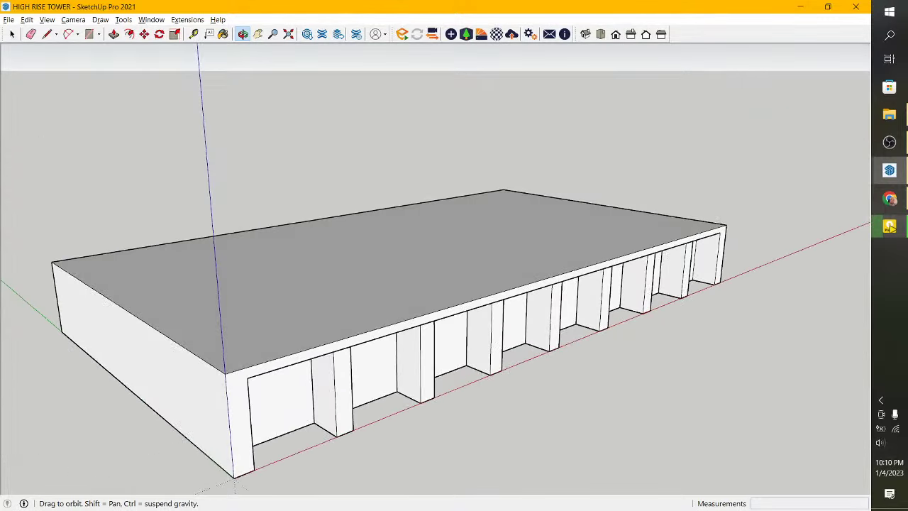
Select the left end wall face and offset its edges inward by 200 mm.
{"action": "left_click", "coordinate": [12, 34]}
{"action": "scroll", "coordinate": [217, 314], "scroll_direction": "up", "scroll_amount": 1}
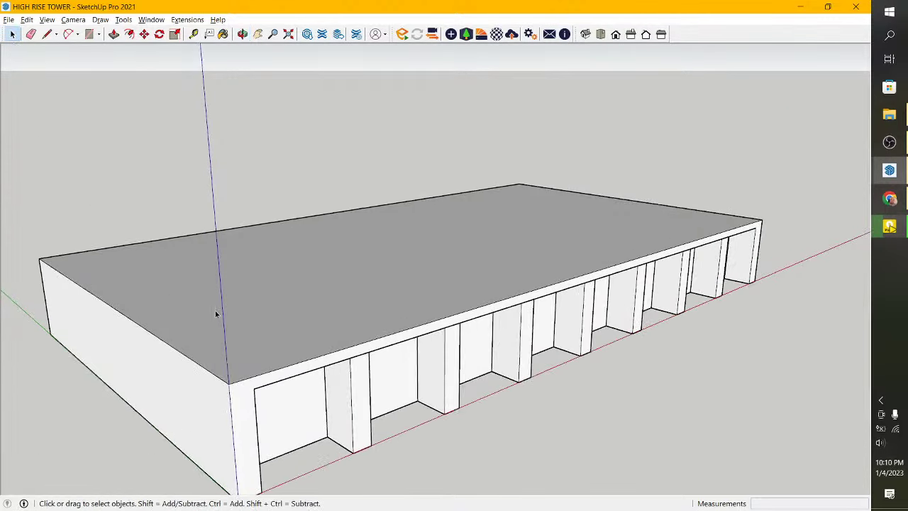
{"action": "left_click", "coordinate": [223, 319]}
{"action": "scroll", "coordinate": [154, 398], "scroll_direction": "up", "scroll_amount": 1}
{"action": "scroll", "coordinate": [186, 357], "scroll_direction": "up", "scroll_amount": 2}
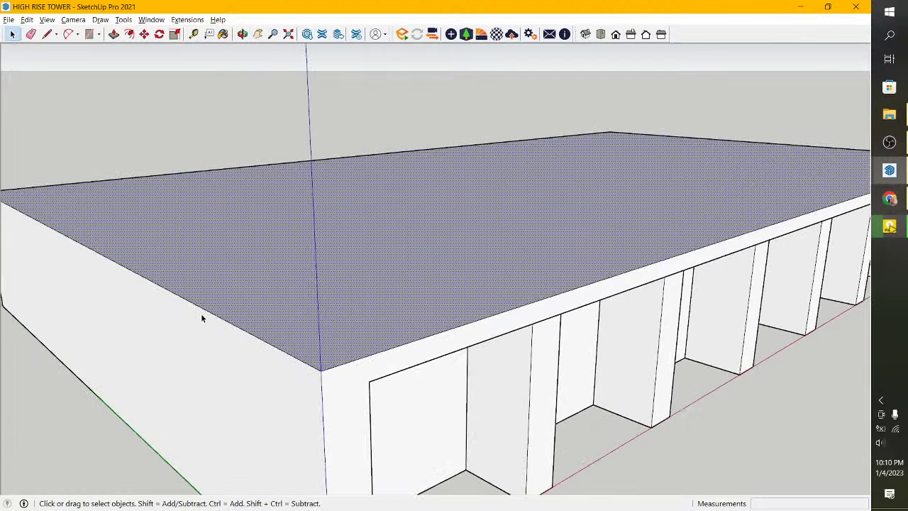
{"action": "left_click", "coordinate": [193, 349]}
{"action": "left_click", "coordinate": [129, 34]}
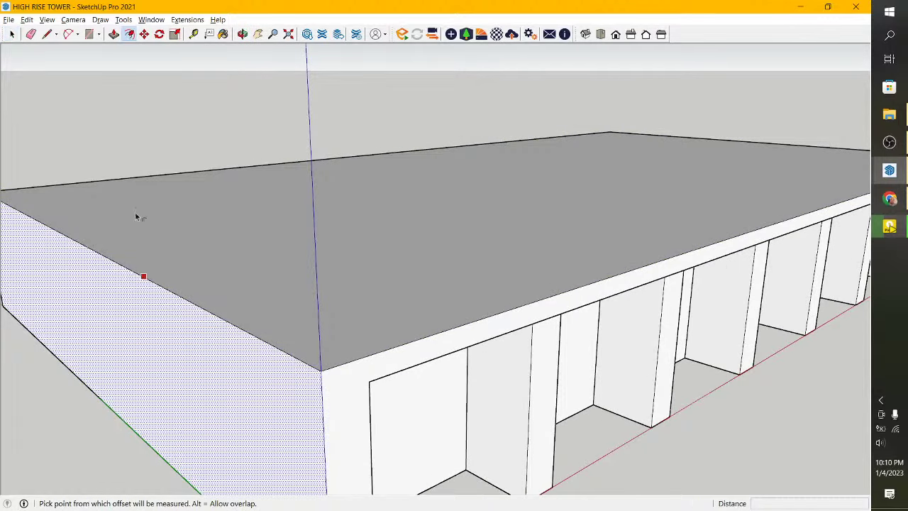
{"action": "scroll", "coordinate": [152, 288], "scroll_direction": "up", "scroll_amount": 1}
{"action": "left_click", "coordinate": [154, 291]}
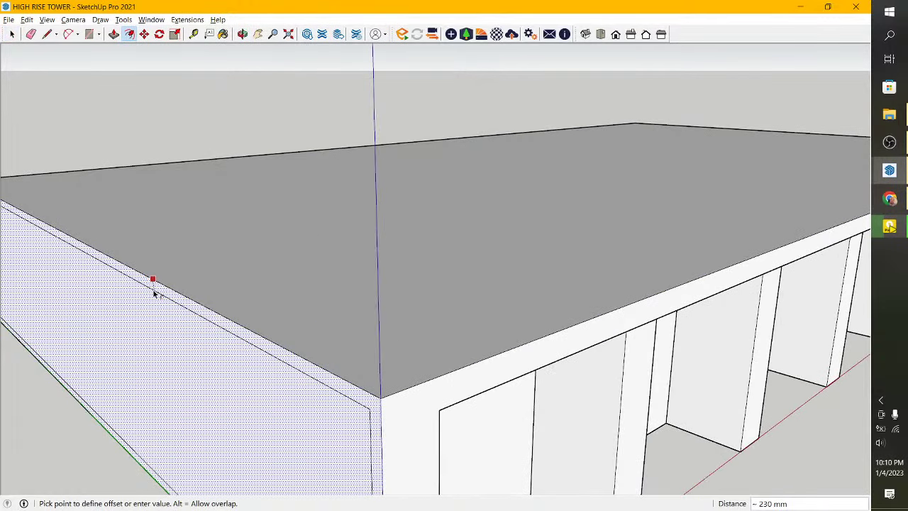
{"action": "type", "text": "200"}
{"action": "left_click", "coordinate": [154, 291]}
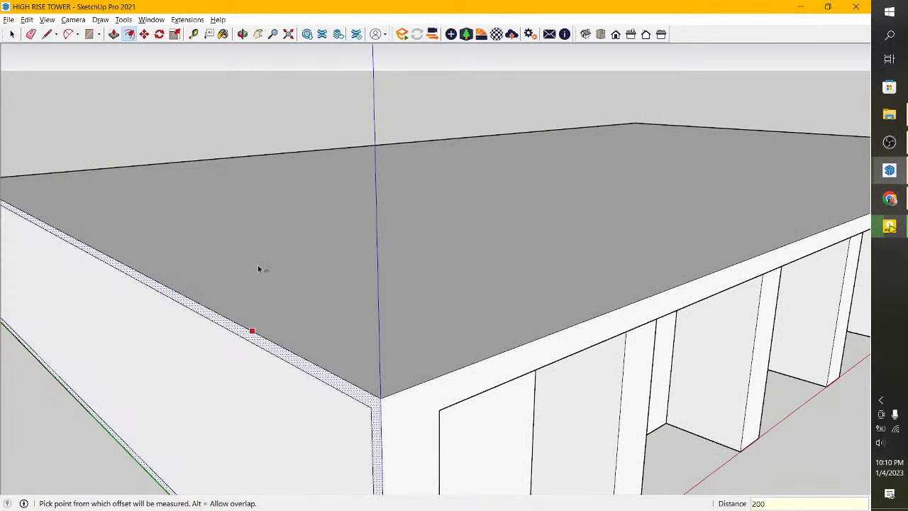
Push the inner wall panel in 50 mm.
{"action": "middle_click_drag", "start_coordinate": [259, 267], "coordinate": [67, 131]}
{"action": "left_click", "coordinate": [113, 34]}
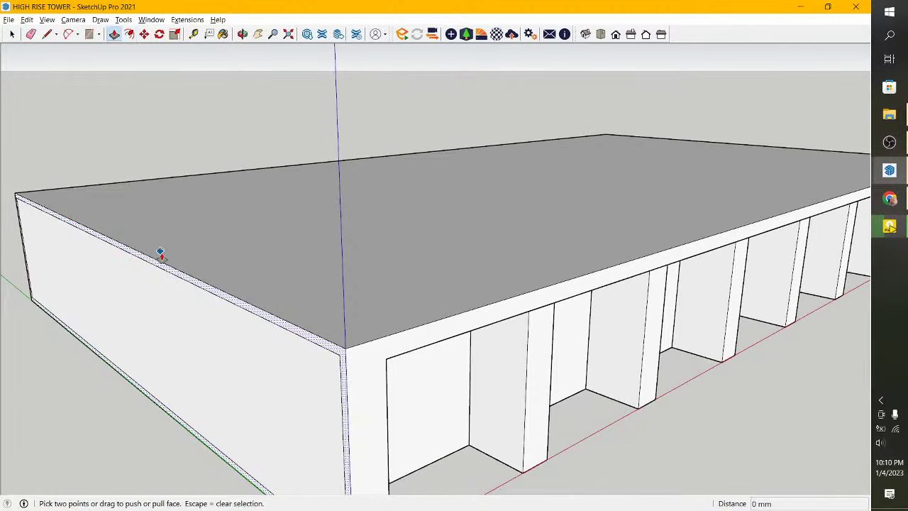
{"action": "scroll", "coordinate": [215, 343], "scroll_direction": "up", "scroll_amount": 2}
{"action": "left_click", "coordinate": [215, 343]}
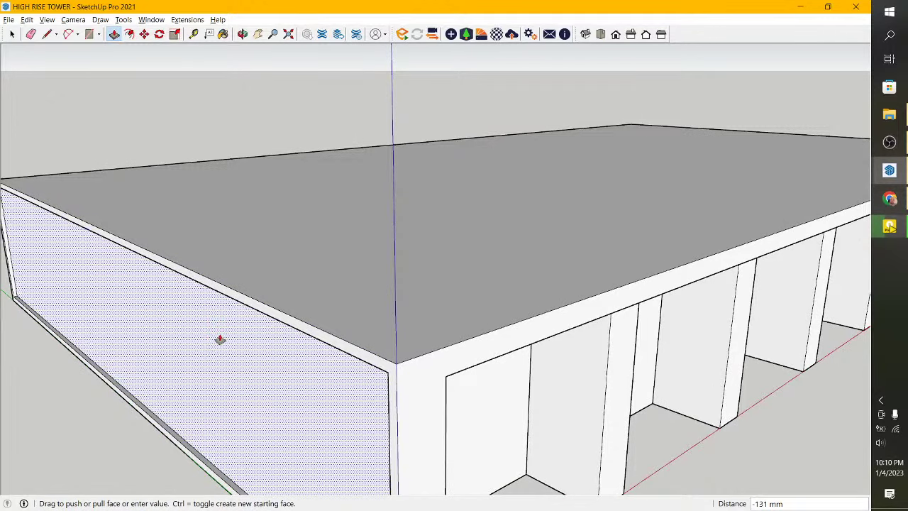
{"action": "type", "text": "50"}
{"action": "key", "text": "Return"}
{"action": "scroll", "coordinate": [220, 339], "scroll_direction": "down", "scroll_amount": 2}
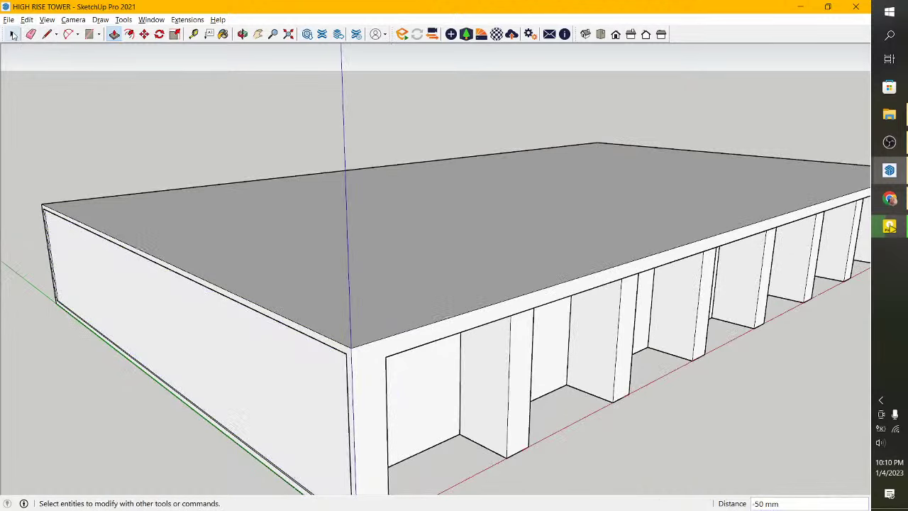
{"action": "left_click", "coordinate": [11, 34]}
Copy the recessed wall's top edge 2300 mm down to split the wall.
{"action": "scroll", "coordinate": [213, 431], "scroll_direction": "up", "scroll_amount": 2}
{"action": "scroll", "coordinate": [250, 429], "scroll_direction": "up", "scroll_amount": 1}
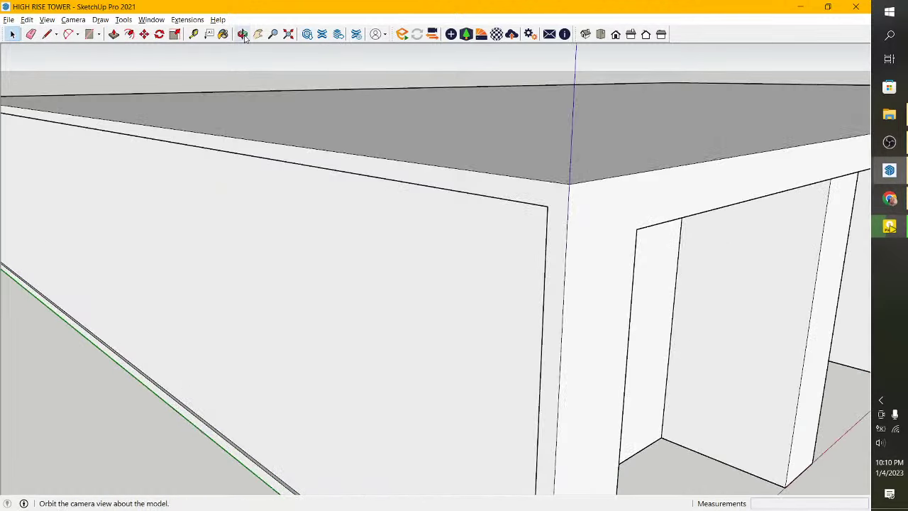
{"action": "left_click", "coordinate": [243, 34]}
{"action": "mouse_move", "coordinate": [264, 212]}
{"action": "left_mouse_down"}
{"action": "mouse_move", "coordinate": [248, 96]}
{"action": "mouse_move", "coordinate": [414, 67]}
{"action": "left_mouse_up"}
{"action": "scroll", "coordinate": [419, 71], "scroll_direction": "up", "scroll_amount": 2}
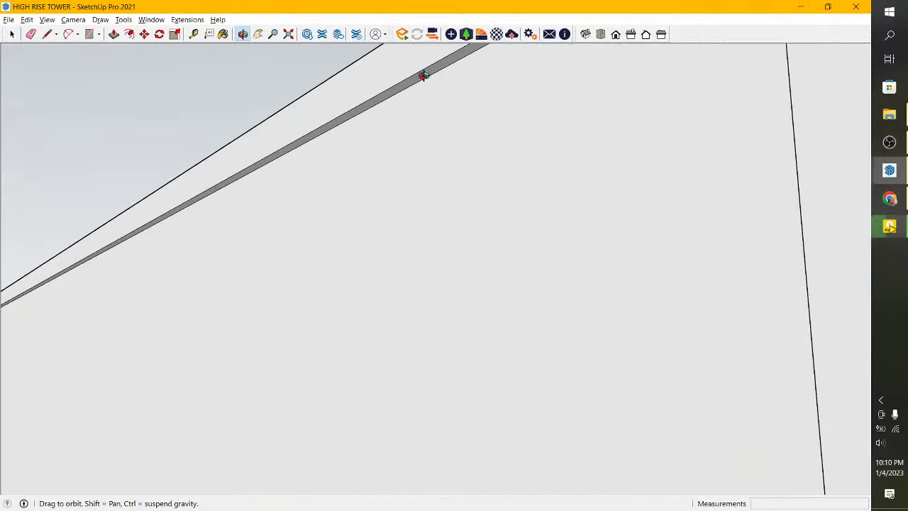
{"action": "key", "text": "space"}
{"action": "scroll", "coordinate": [369, 127], "scroll_direction": "down", "scroll_amount": 2}
{"action": "scroll", "coordinate": [330, 171], "scroll_direction": "down", "scroll_amount": 2}
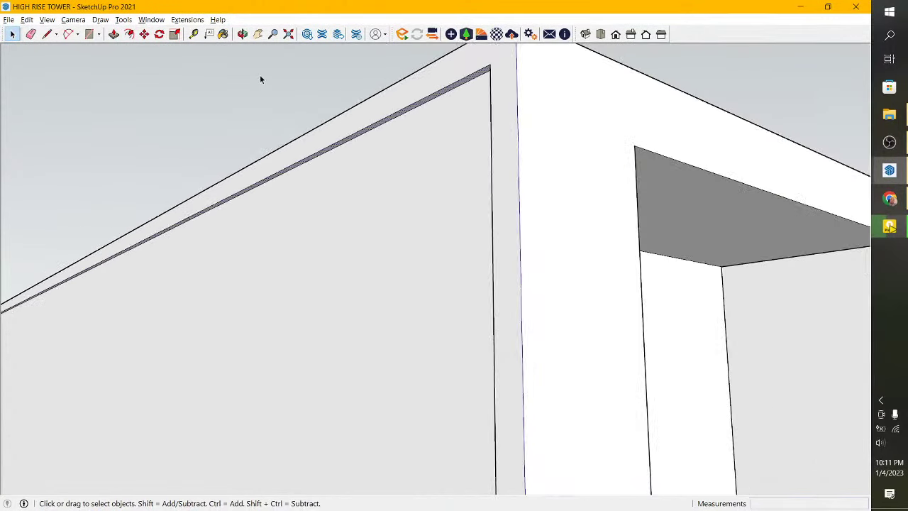
{"action": "left_click", "coordinate": [144, 35]}
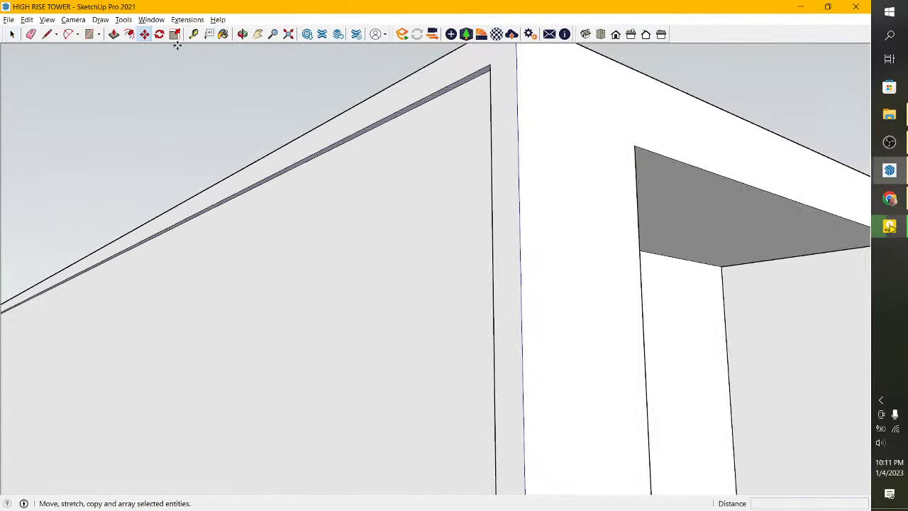
{"action": "key", "text": "ctrl"}
{"action": "left_click", "coordinate": [486, 66]}
{"action": "scroll", "coordinate": [487, 67], "scroll_direction": "down", "scroll_amount": 2}
{"action": "scroll", "coordinate": [487, 67], "scroll_direction": "down", "scroll_amount": 2}
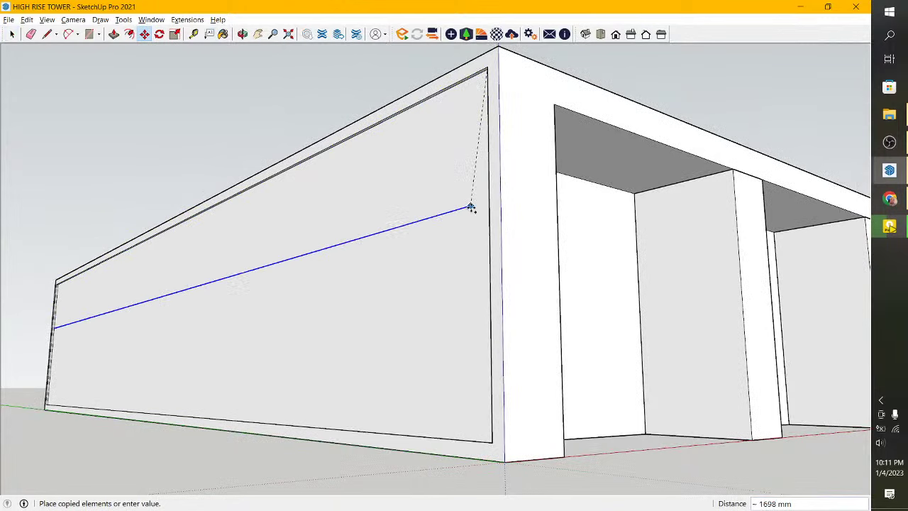
{"action": "type", "text": "2300"}
{"action": "left_click", "coordinate": [490, 239]}
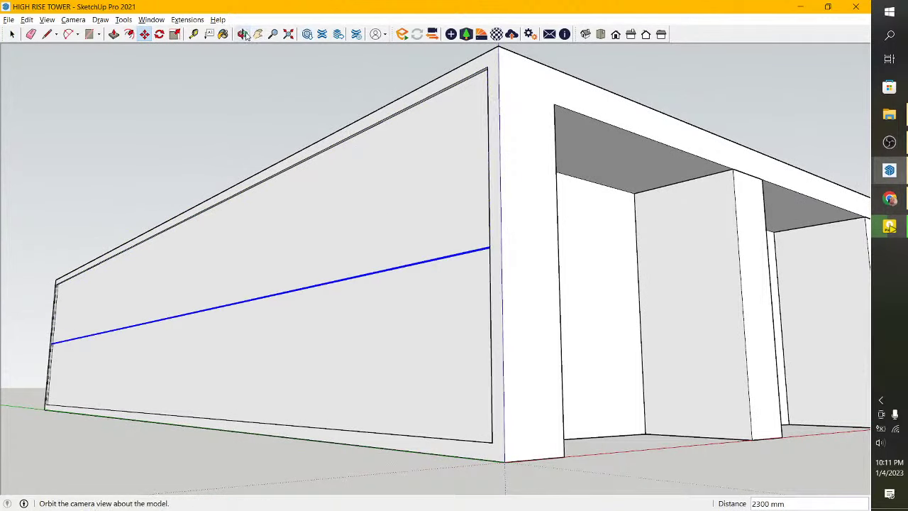
Pull the new strip out 500 mm to form a horizontal band.
{"action": "left_click", "coordinate": [242, 34]}
{"action": "left_click_drag", "start_coordinate": [389, 185], "coordinate": [445, 257]}
{"action": "scroll", "coordinate": [445, 256], "scroll_direction": "up", "scroll_amount": 2}
{"action": "left_click", "coordinate": [114, 34]}
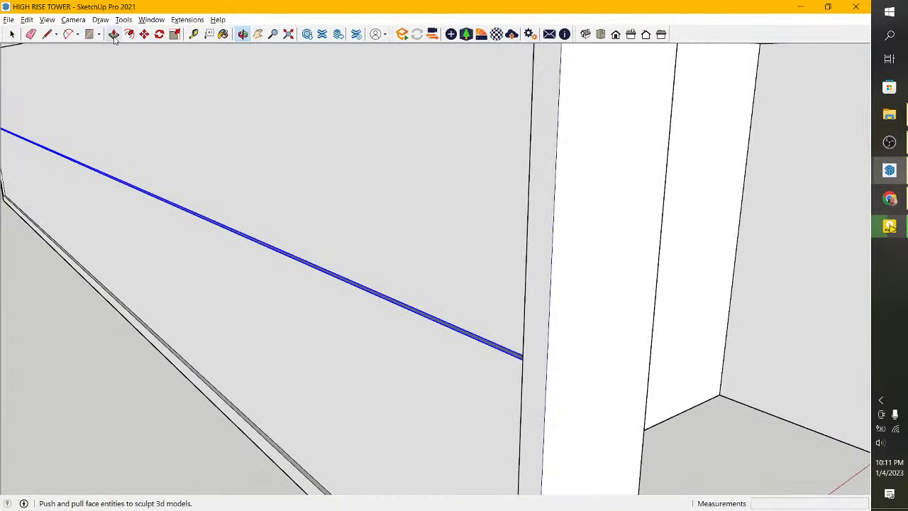
{"action": "scroll", "coordinate": [505, 348], "scroll_direction": "up", "scroll_amount": 2}
{"action": "scroll", "coordinate": [505, 348], "scroll_direction": "up", "scroll_amount": 2}
{"action": "left_click", "coordinate": [513, 362]}
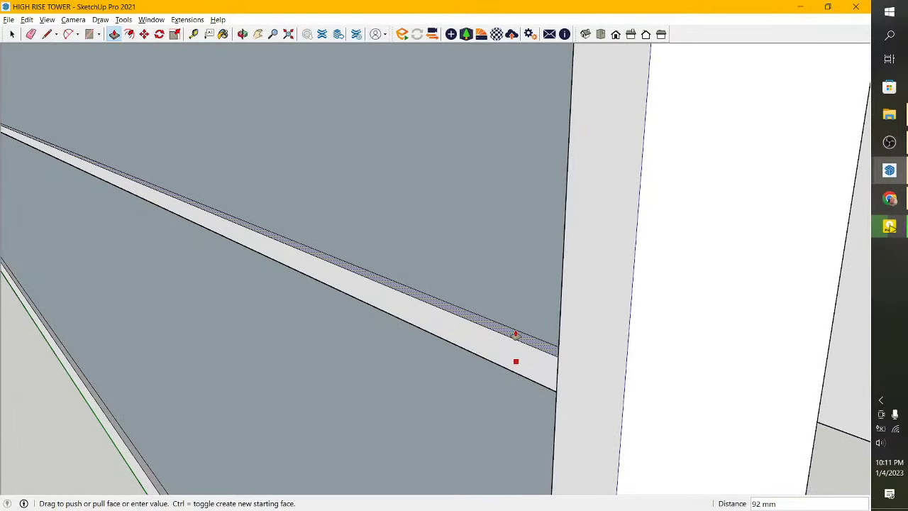
{"action": "type", "text": "4"}
{"action": "key", "text": "BackSpace"}
{"action": "key", "text": "BackSpace"}
{"action": "key", "text": "Return"}
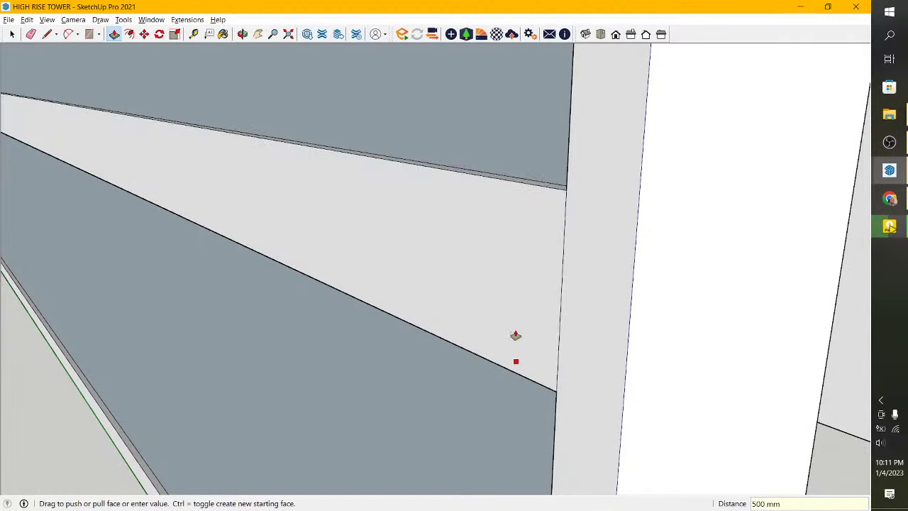
{"action": "middle_click_drag", "start_coordinate": [515, 334], "coordinate": [338, 293]}
{"action": "scroll", "coordinate": [339, 293], "scroll_direction": "down", "scroll_amount": 1}
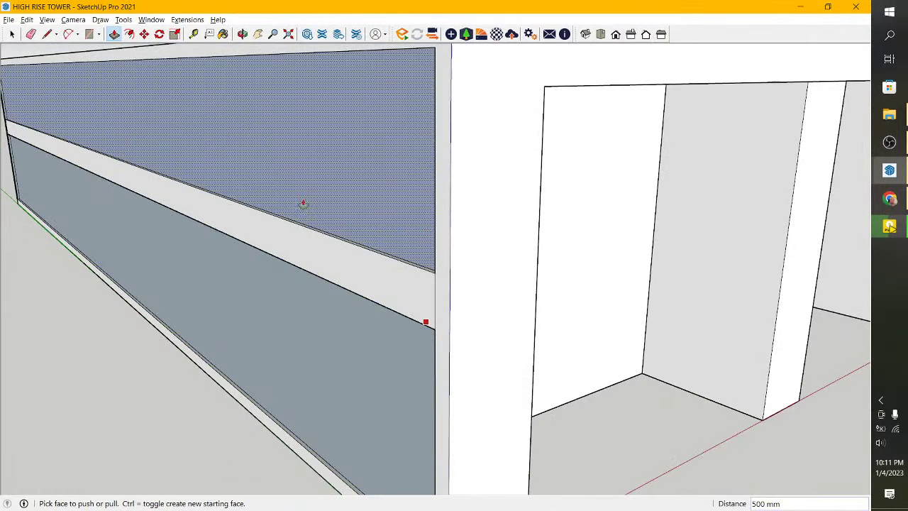
{"action": "scroll", "coordinate": [305, 202], "scroll_direction": "down", "scroll_amount": 4}
Select the middle band between the side wall's glass panels and start moving it from its edge.
{"action": "left_click", "coordinate": [242, 34]}
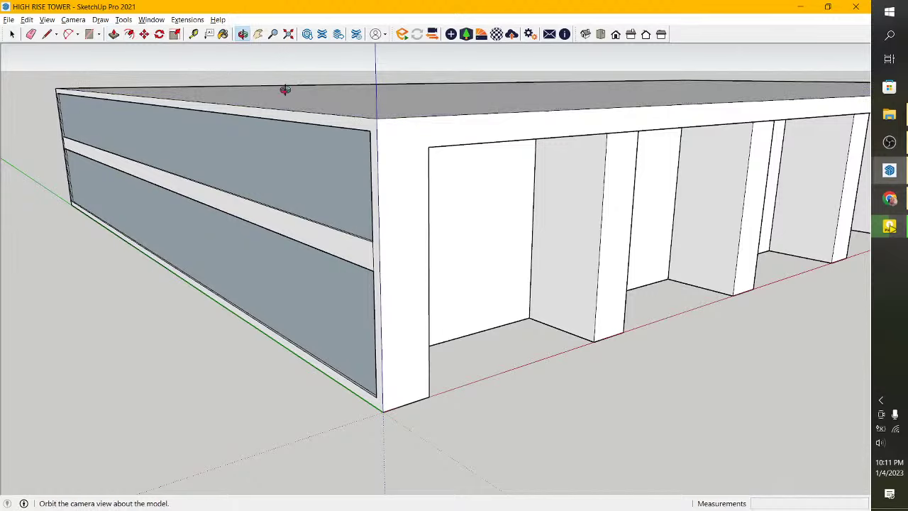
{"action": "mouse_move", "coordinate": [284, 90]}
{"action": "left_mouse_down"}
{"action": "mouse_move", "coordinate": [461, 221]}
{"action": "mouse_move", "coordinate": [600, 202]}
{"action": "mouse_move", "coordinate": [376, 237]}
{"action": "mouse_move", "coordinate": [276, 192]}
{"action": "left_mouse_up"}
{"action": "key", "text": "space"}
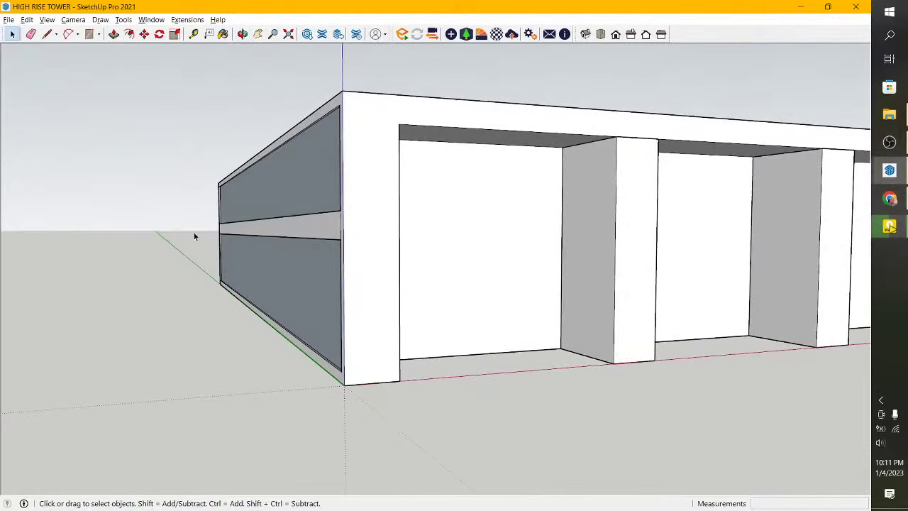
{"action": "left_click_drag", "start_coordinate": [204, 213], "coordinate": [368, 248]}
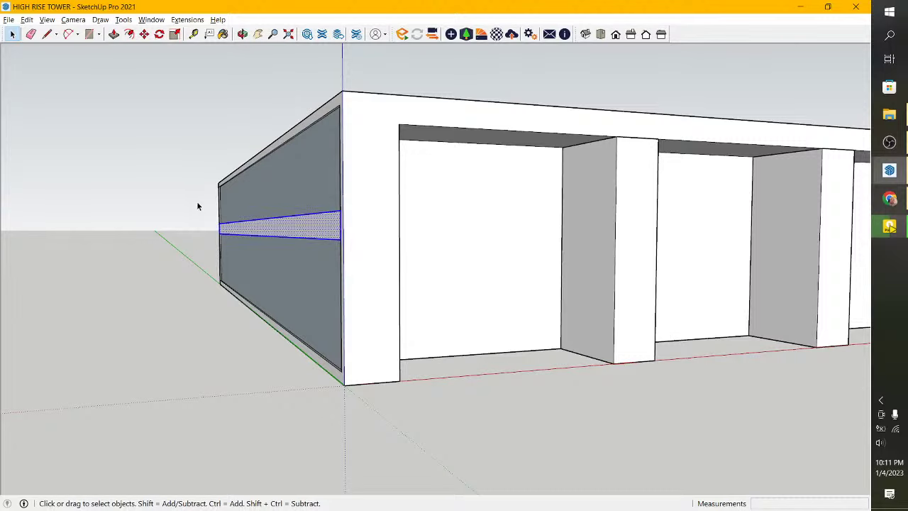
{"action": "left_click_drag", "start_coordinate": [197, 202], "coordinate": [359, 254]}
{"action": "scroll", "coordinate": [333, 220], "scroll_direction": "up", "scroll_amount": 3}
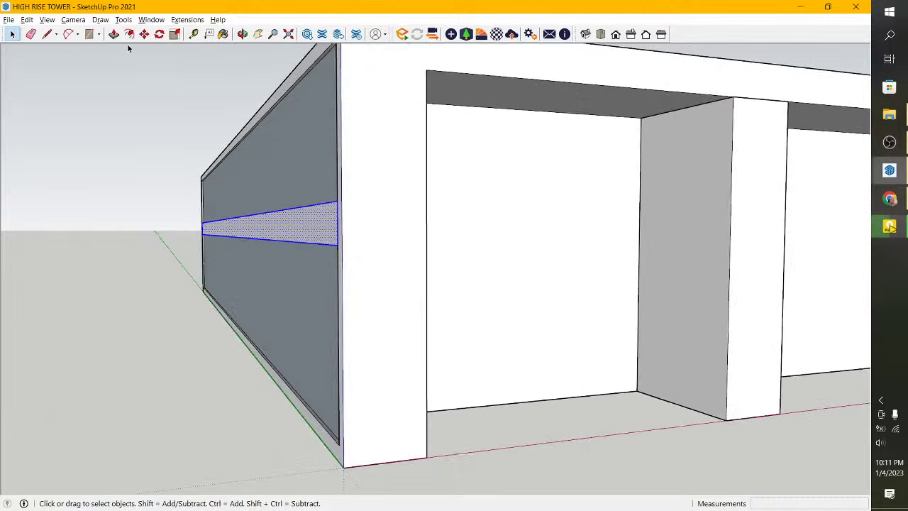
{"action": "left_click", "coordinate": [144, 34]}
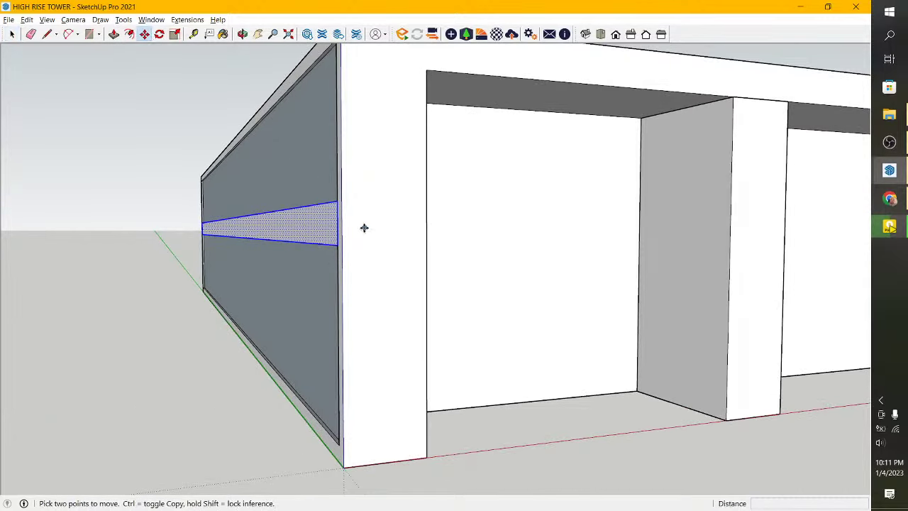
{"action": "left_click", "coordinate": [341, 245]}
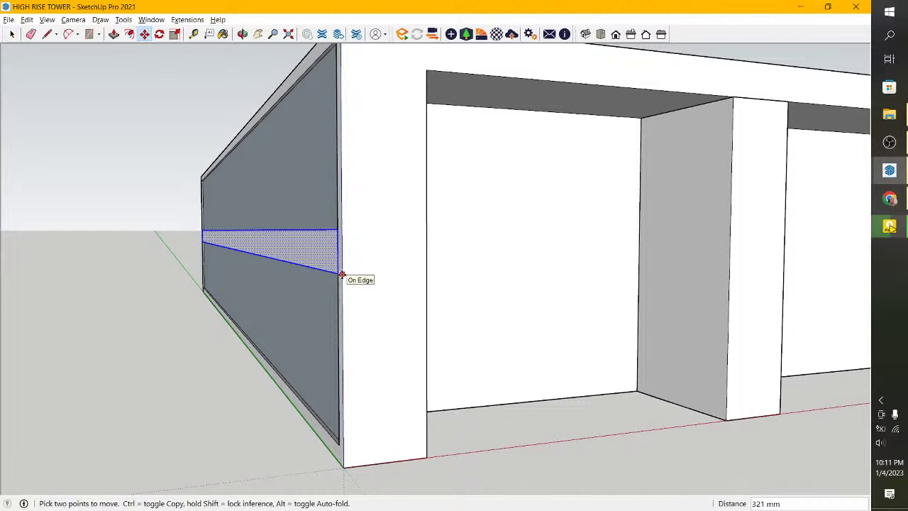
Enter 250 mm as the band's downward move distance.
{"action": "type", "text": "250"}
{"action": "key", "text": "Return"}
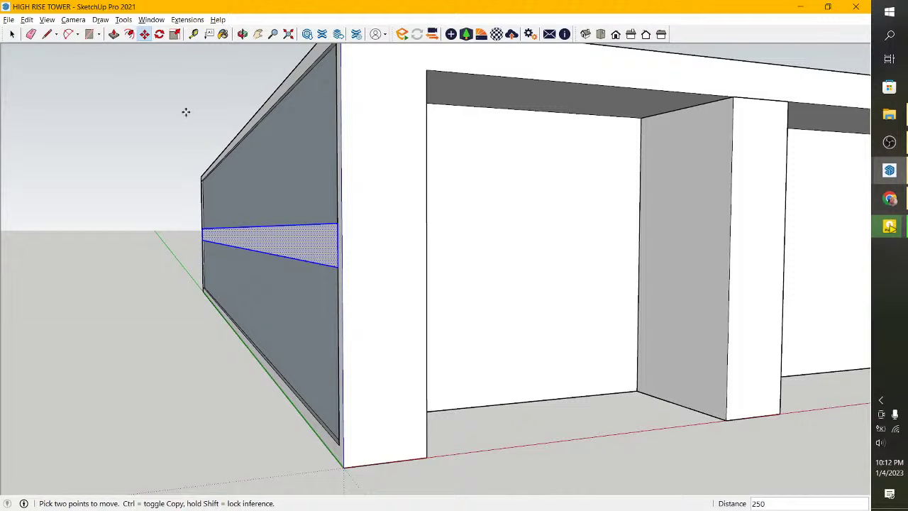
Orbit to the front bays and select the recessed back wall face.
{"action": "left_click", "coordinate": [11, 37]}
{"action": "left_click", "coordinate": [76, 251]}
{"action": "scroll", "coordinate": [151, 394], "scroll_direction": "down", "scroll_amount": 3}
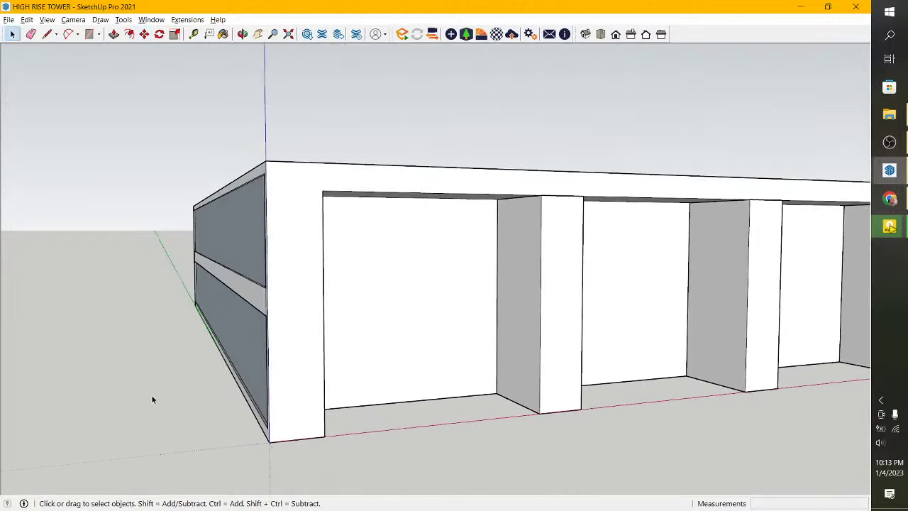
{"action": "scroll", "coordinate": [304, 335], "scroll_direction": "up", "scroll_amount": 2}
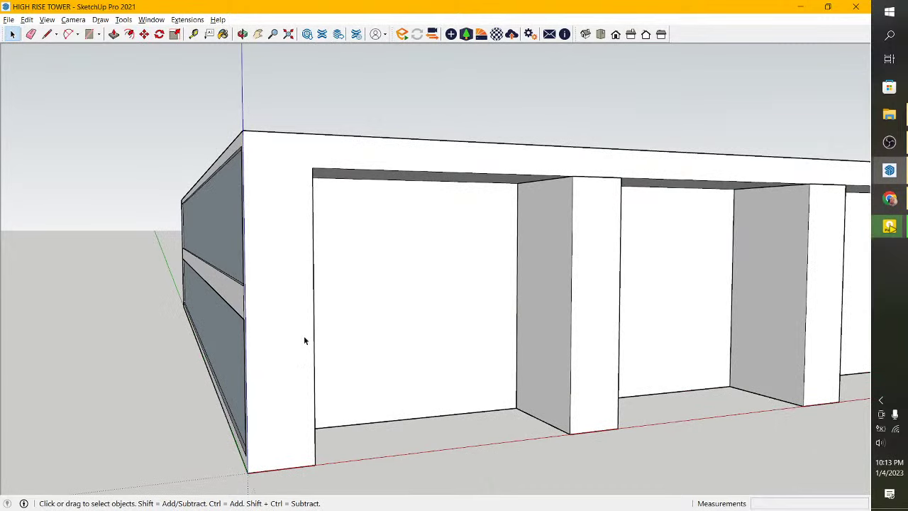
{"action": "left_click", "coordinate": [242, 34]}
{"action": "left_click_drag", "start_coordinate": [281, 138], "coordinate": [305, 184]}
{"action": "scroll", "coordinate": [325, 202], "scroll_direction": "down", "scroll_amount": 3}
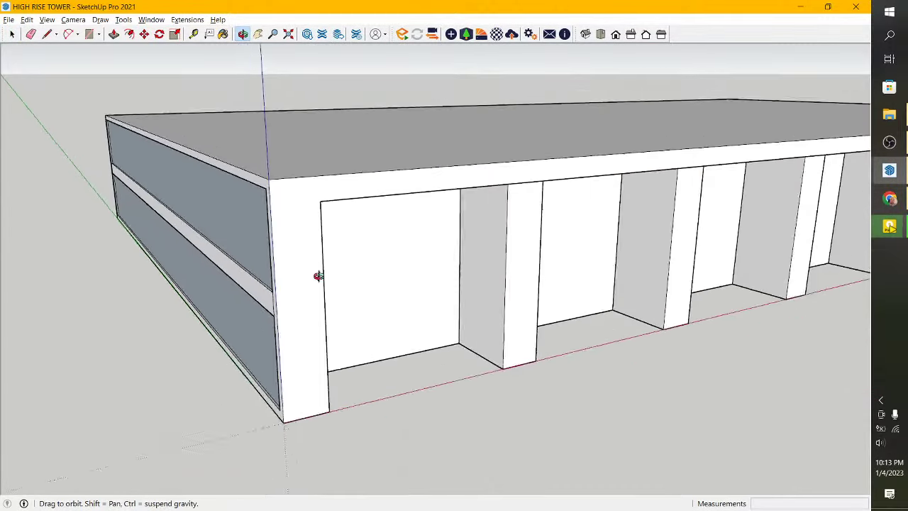
{"action": "scroll", "coordinate": [318, 276], "scroll_direction": "down", "scroll_amount": 2}
{"action": "scroll", "coordinate": [445, 302], "scroll_direction": "up", "scroll_amount": 5}
{"action": "left_click_drag", "start_coordinate": [446, 302], "coordinate": [425, 278]}
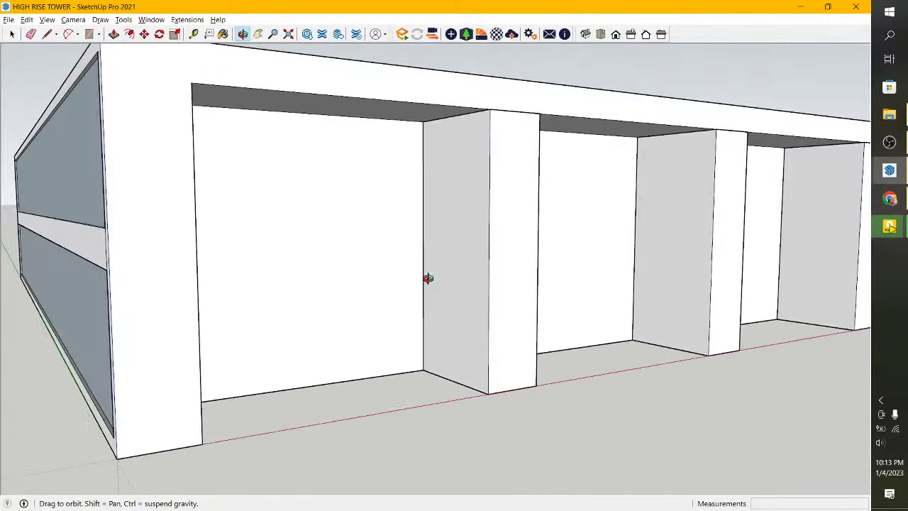
{"action": "left_click", "coordinate": [13, 34]}
{"action": "left_click", "coordinate": [241, 265]}
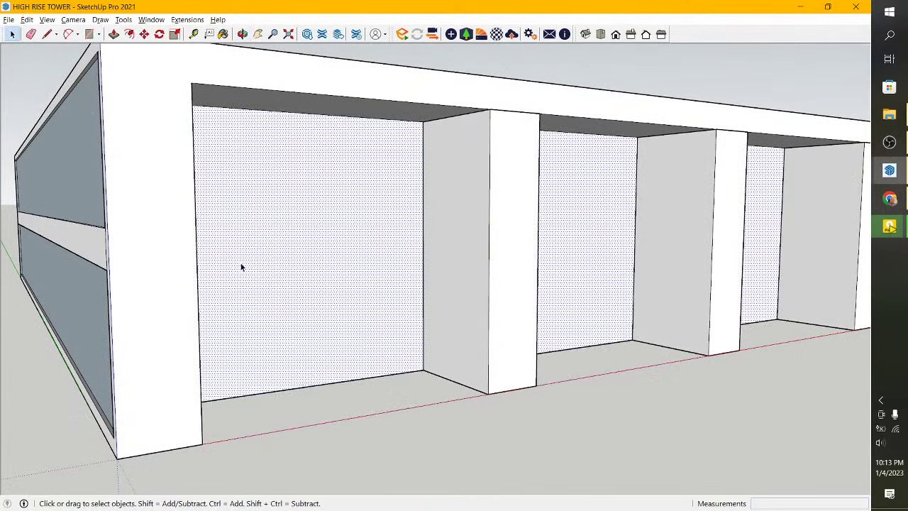
{"action": "scroll", "coordinate": [269, 244], "scroll_direction": "up", "scroll_amount": 2}
{"action": "scroll", "coordinate": [269, 244], "scroll_direction": "up", "scroll_amount": 2}
{"action": "scroll", "coordinate": [269, 244], "scroll_direction": "down", "scroll_amount": 4}
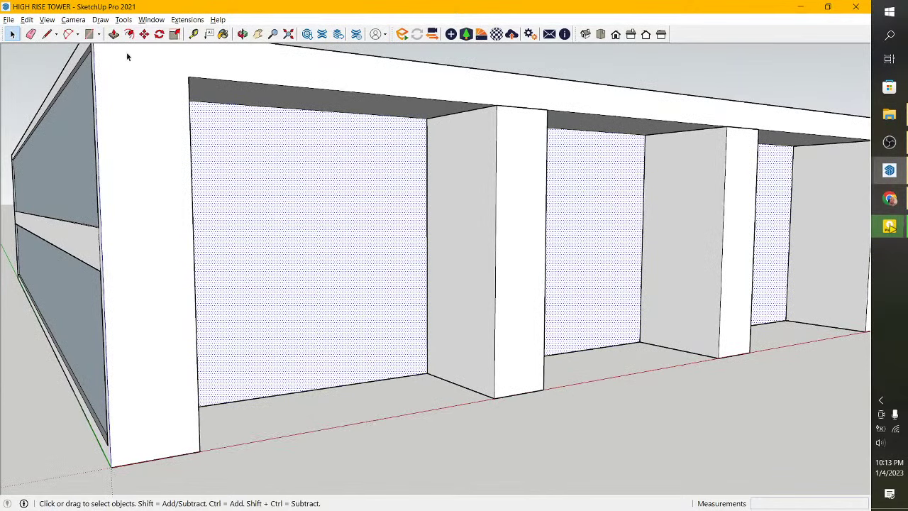
Offset the selected wall's outline 600 mm inward.
{"action": "left_click", "coordinate": [129, 34]}
{"action": "scroll", "coordinate": [232, 145], "scroll_direction": "up", "scroll_amount": 1}
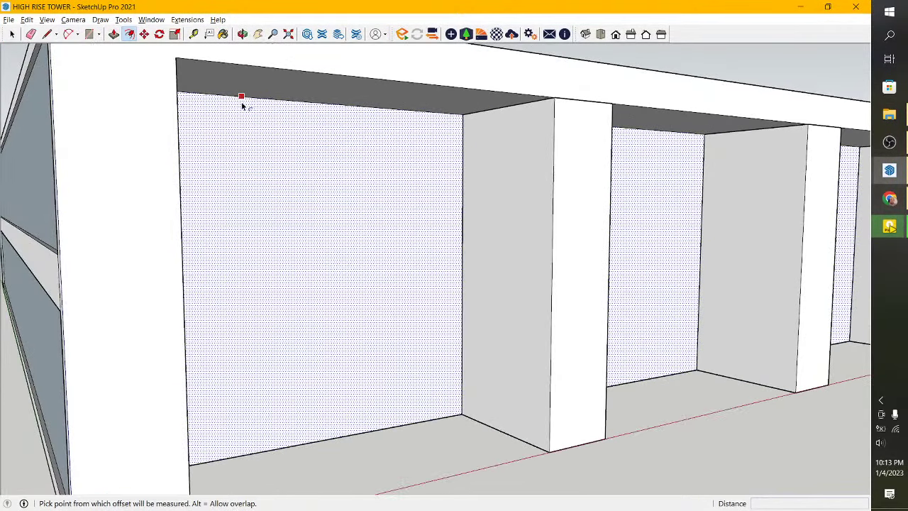
{"action": "left_click", "coordinate": [241, 96]}
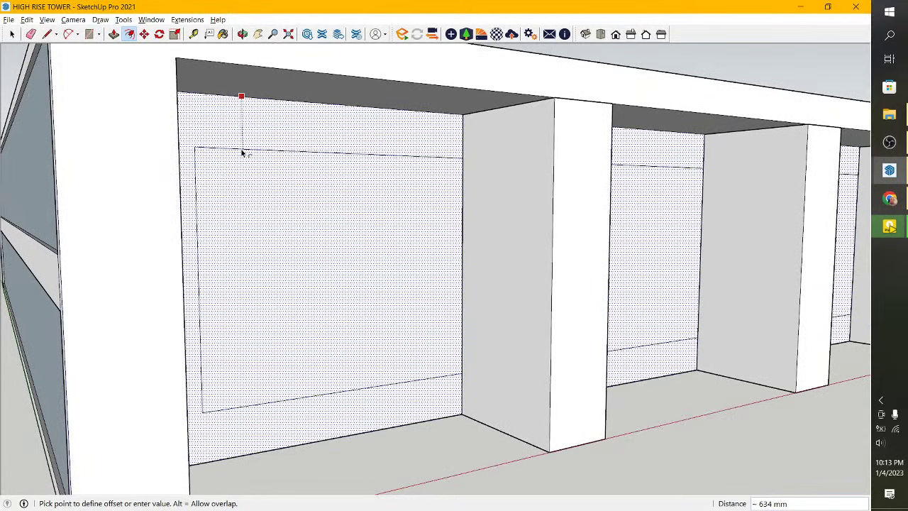
{"action": "type", "text": "600"}
{"action": "key", "text": "Return"}
Select the inset rectangles' bottom edges and move them 400 mm down.
{"action": "left_click", "coordinate": [12, 34]}
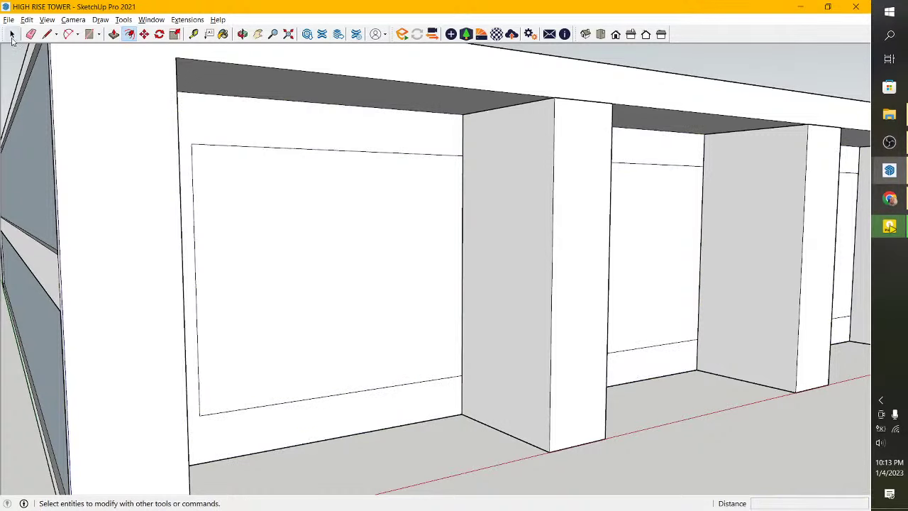
{"action": "scroll", "coordinate": [245, 239], "scroll_direction": "down", "scroll_amount": 1}
{"action": "scroll", "coordinate": [351, 360], "scroll_direction": "down", "scroll_amount": 2}
{"action": "left_click", "coordinate": [368, 367]}
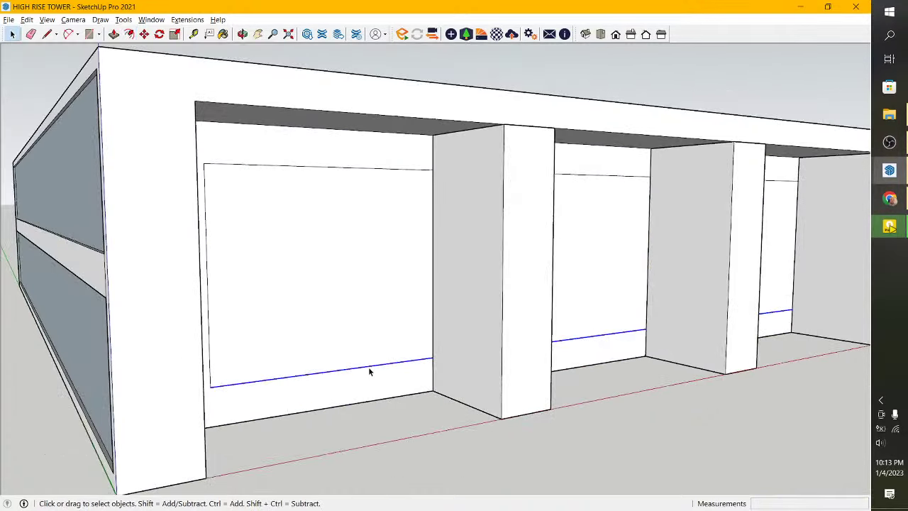
{"action": "scroll", "coordinate": [318, 367], "scroll_direction": "down", "scroll_amount": 2}
{"action": "scroll", "coordinate": [314, 363], "scroll_direction": "down", "scroll_amount": 2}
{"action": "scroll", "coordinate": [315, 362], "scroll_direction": "down", "scroll_amount": 1}
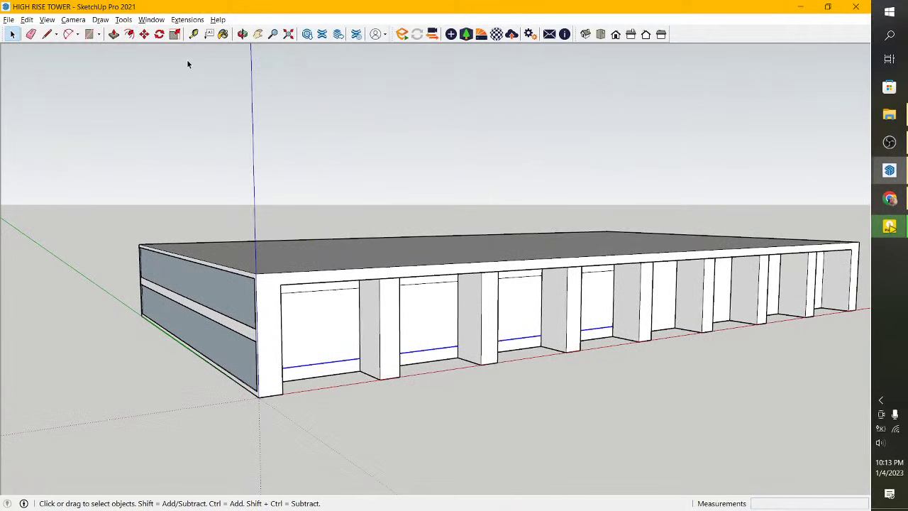
{"action": "left_click", "coordinate": [144, 34]}
{"action": "scroll", "coordinate": [334, 365], "scroll_direction": "up", "scroll_amount": 1}
{"action": "scroll", "coordinate": [334, 366], "scroll_direction": "up", "scroll_amount": 3}
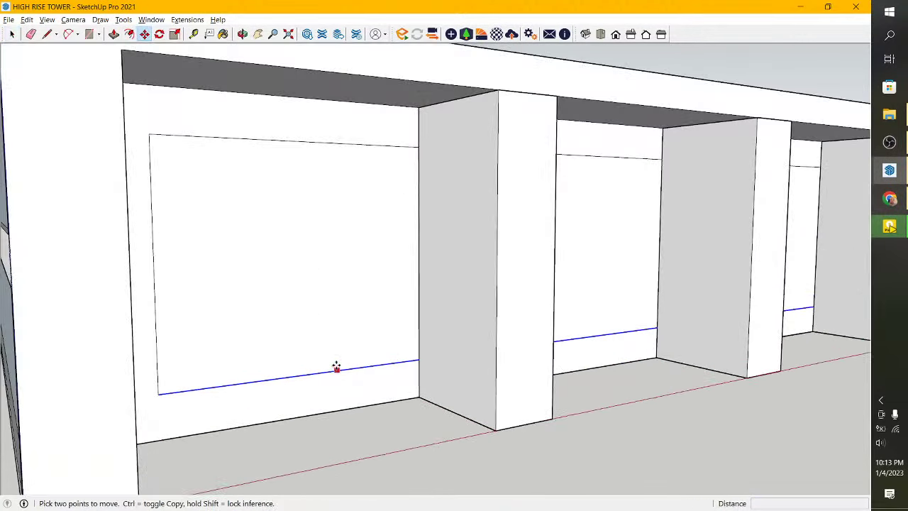
{"action": "left_click", "coordinate": [336, 261]}
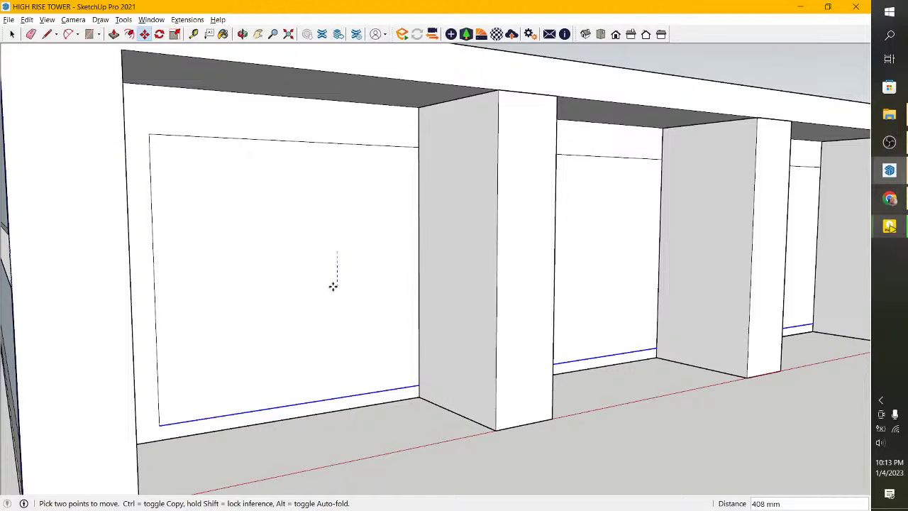
{"action": "type", "text": "400"}
{"action": "key", "text": "Return"}
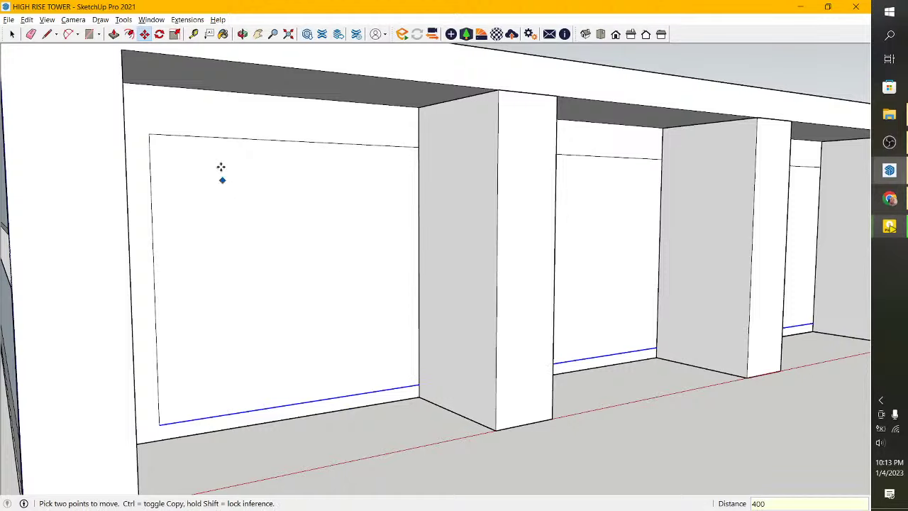
{"action": "left_click", "coordinate": [90, 34]}
Draw a rectangle across the facade base, then delete the face covering the openings.
{"action": "scroll", "coordinate": [193, 293], "scroll_direction": "down", "scroll_amount": 3}
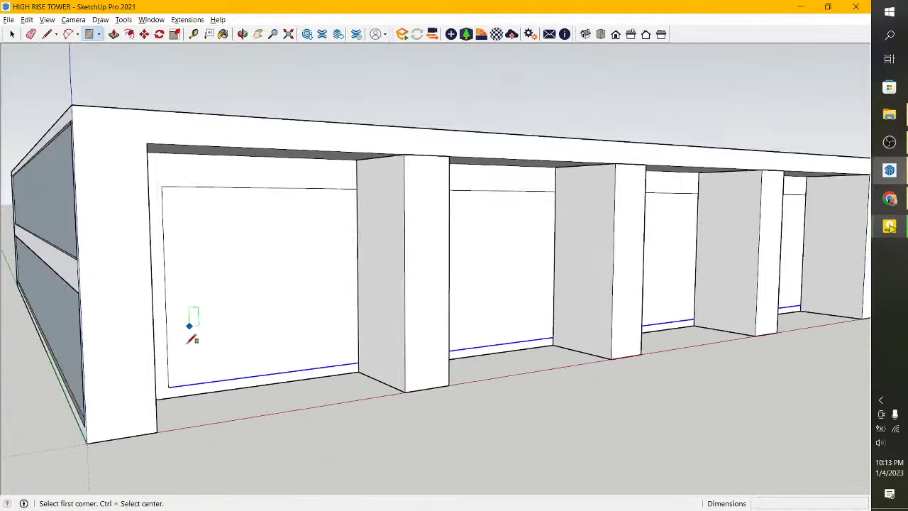
{"action": "scroll", "coordinate": [193, 317], "scroll_direction": "down", "scroll_amount": 1}
{"action": "left_click", "coordinate": [159, 426]}
{"action": "scroll", "coordinate": [160, 425], "scroll_direction": "down", "scroll_amount": 2}
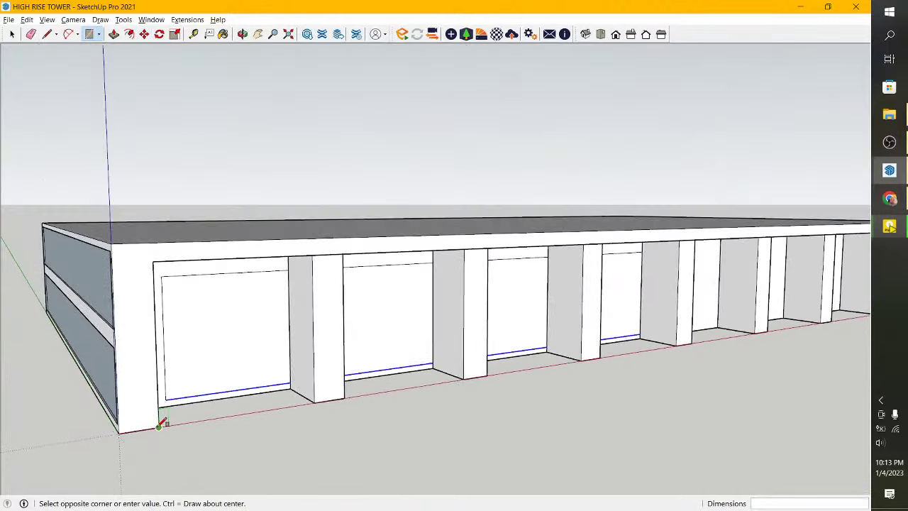
{"action": "scroll", "coordinate": [159, 426], "scroll_direction": "down", "scroll_amount": 1}
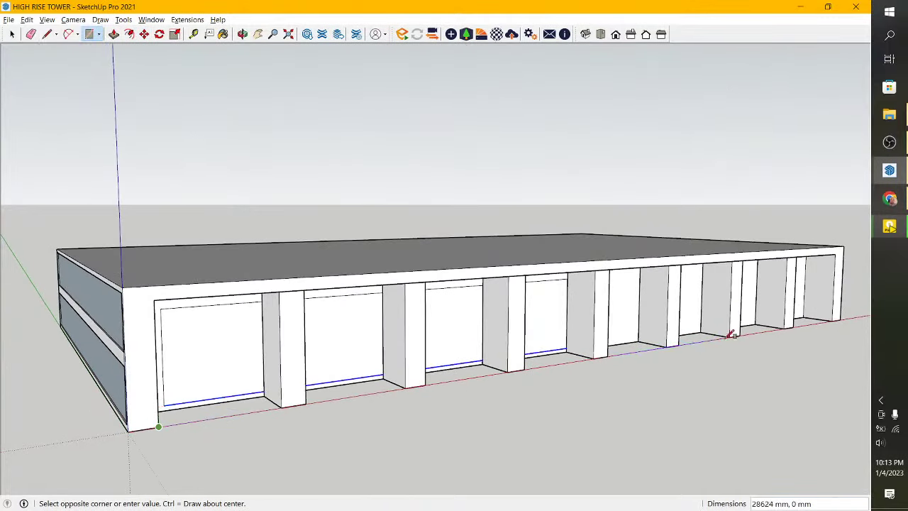
{"action": "left_click", "coordinate": [817, 317]}
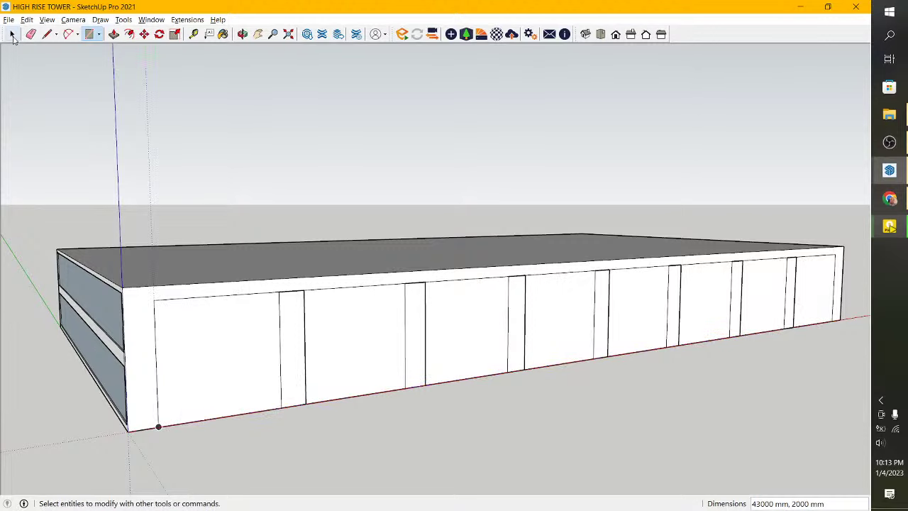
{"action": "left_click", "coordinate": [11, 34]}
{"action": "left_click", "coordinate": [326, 344]}
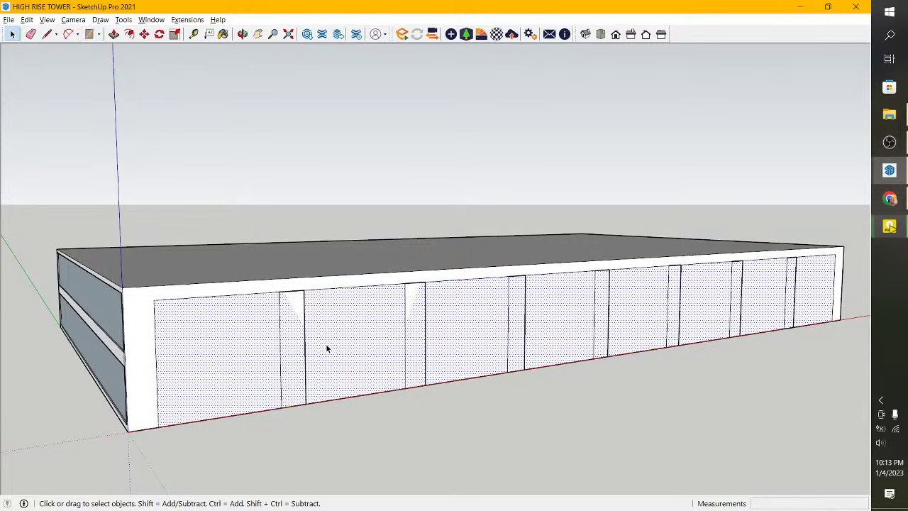
{"action": "key", "text": "Delete"}
Push the floor face down 200 mm.
{"action": "scroll", "coordinate": [260, 404], "scroll_direction": "up", "scroll_amount": 5}
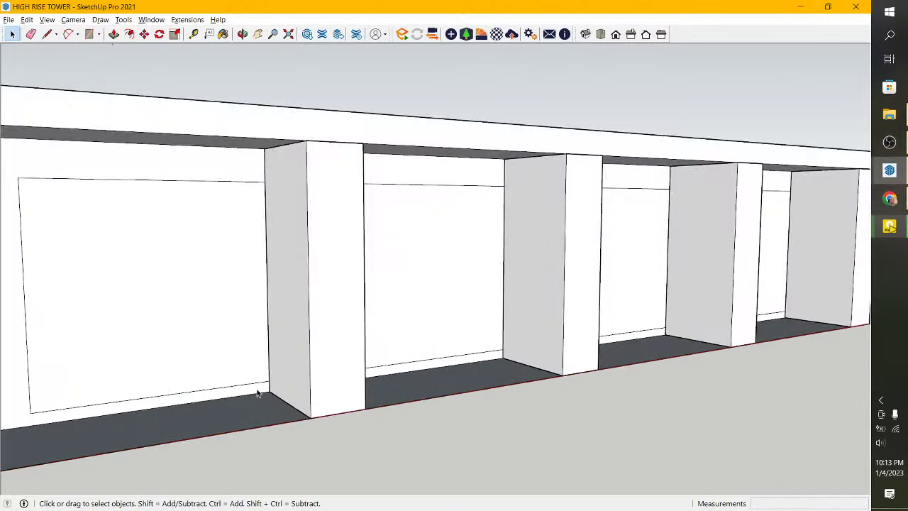
{"action": "scroll", "coordinate": [168, 118], "scroll_direction": "up", "scroll_amount": 3}
{"action": "key", "text": "p"}
{"action": "scroll", "coordinate": [271, 432], "scroll_direction": "up", "scroll_amount": 3}
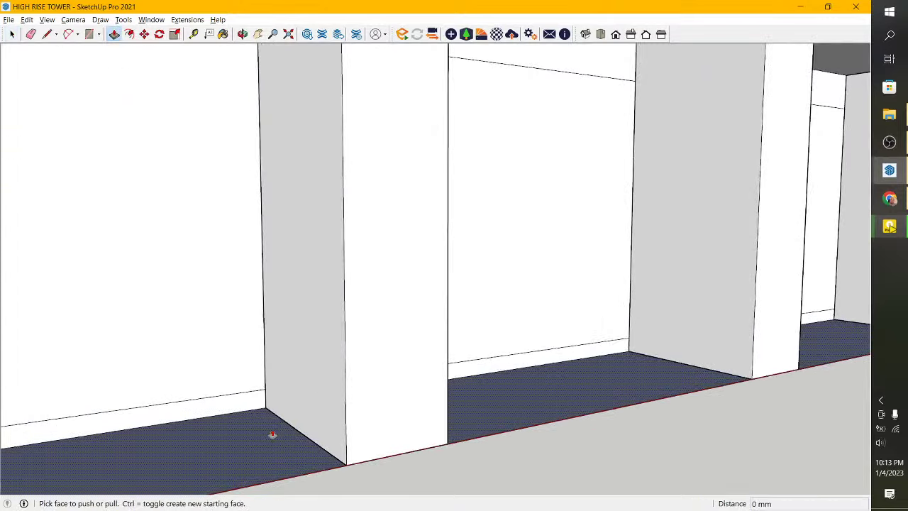
{"action": "scroll", "coordinate": [272, 433], "scroll_direction": "up", "scroll_amount": 1}
{"action": "left_click", "coordinate": [272, 434]}
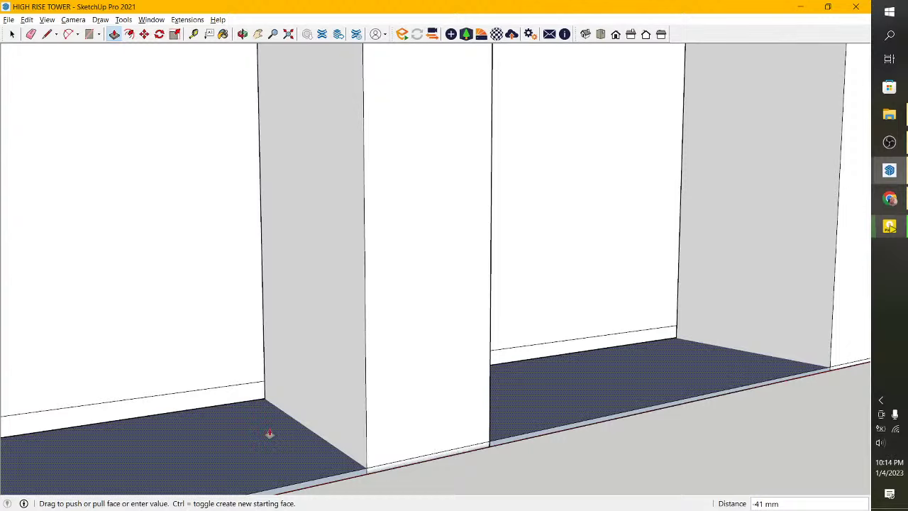
{"action": "type", "text": "200"}
{"action": "key", "text": "Return"}
Pull the floor slab out 2000 mm in front of the column row.
{"action": "scroll", "coordinate": [291, 438], "scroll_direction": "down", "scroll_amount": 1}
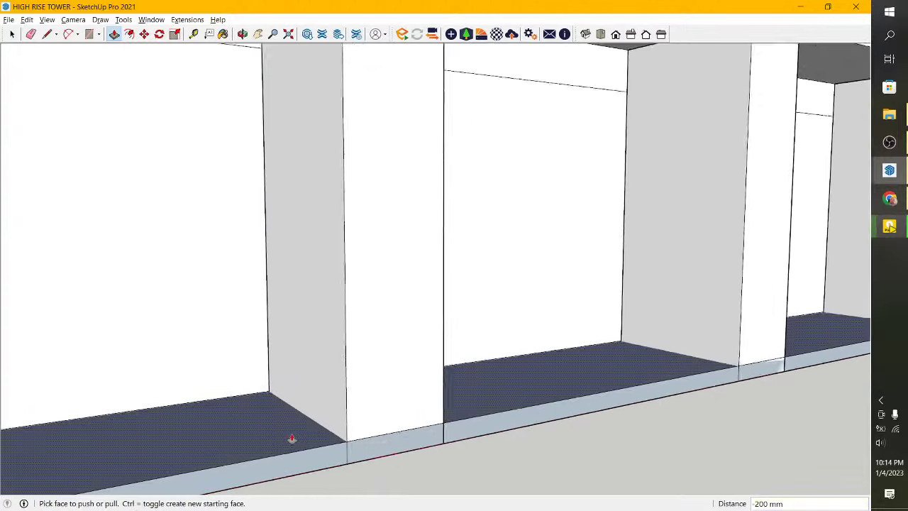
{"action": "scroll", "coordinate": [291, 438], "scroll_direction": "down", "scroll_amount": 2}
{"action": "scroll", "coordinate": [350, 391], "scroll_direction": "down", "scroll_amount": 2}
{"action": "left_click", "coordinate": [410, 411]}
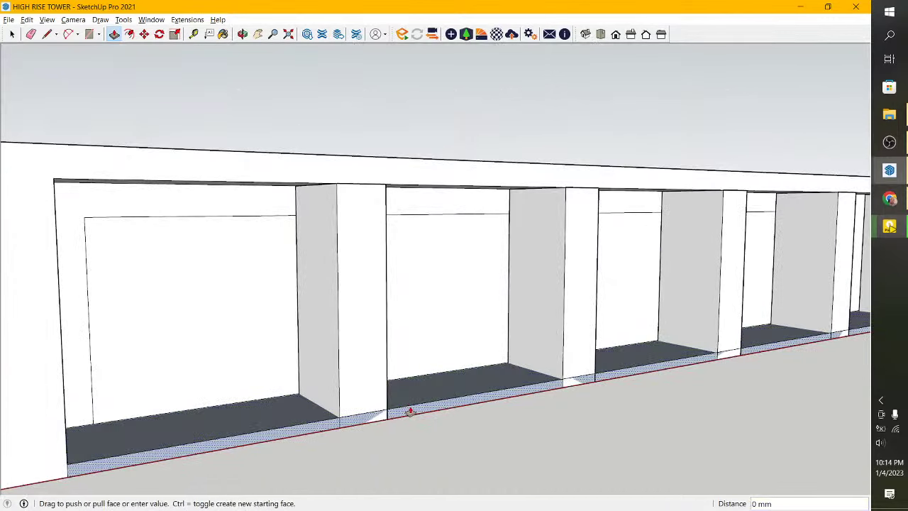
{"action": "scroll", "coordinate": [444, 429], "scroll_direction": "down", "scroll_amount": 1}
{"action": "scroll", "coordinate": [444, 430], "scroll_direction": "down", "scroll_amount": 2}
{"action": "scroll", "coordinate": [444, 430], "scroll_direction": "down", "scroll_amount": 2}
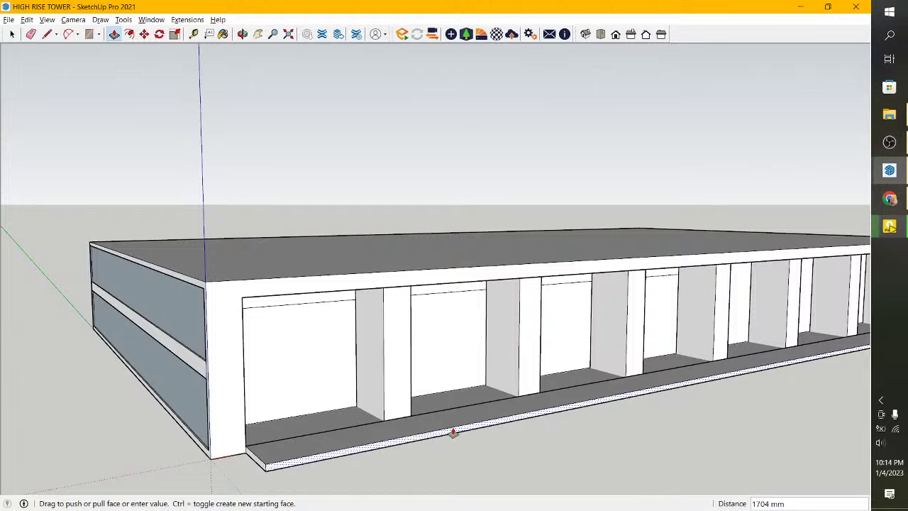
{"action": "type", "text": "2000"}
{"action": "key", "text": "Return"}
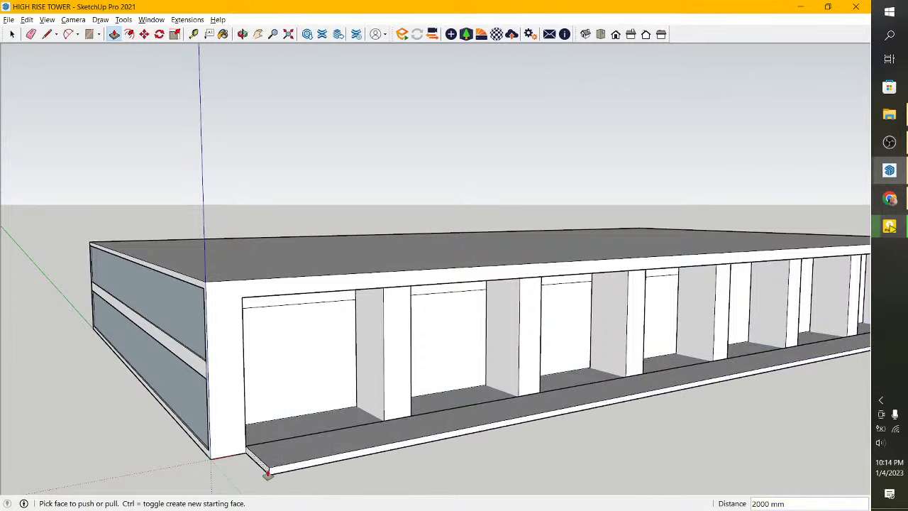
Extend the slab's end face by 1000 mm.
{"action": "scroll", "coordinate": [241, 444], "scroll_direction": "up", "scroll_amount": 3}
{"action": "left_click", "coordinate": [225, 447]}
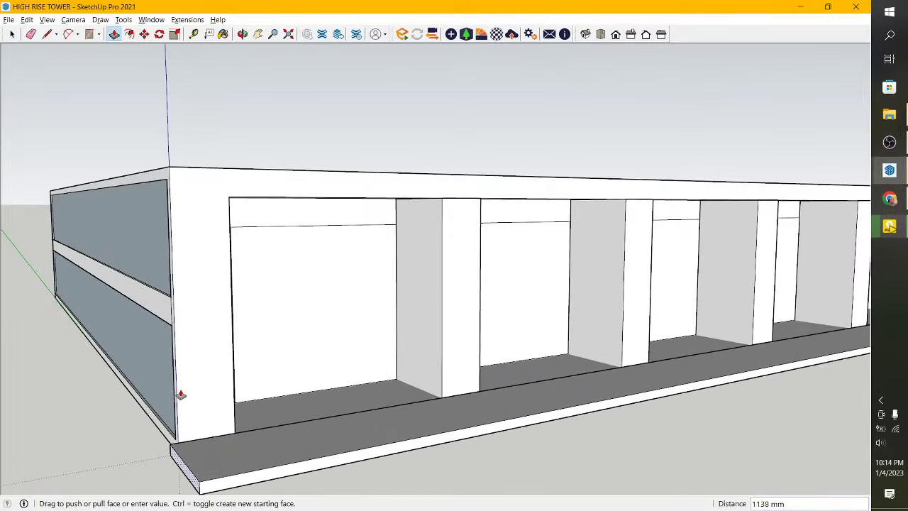
{"action": "left_click", "coordinate": [178, 427]}
{"action": "scroll", "coordinate": [177, 429], "scroll_direction": "down", "scroll_amount": 2}
{"action": "scroll", "coordinate": [178, 429], "scroll_direction": "down", "scroll_amount": 2}
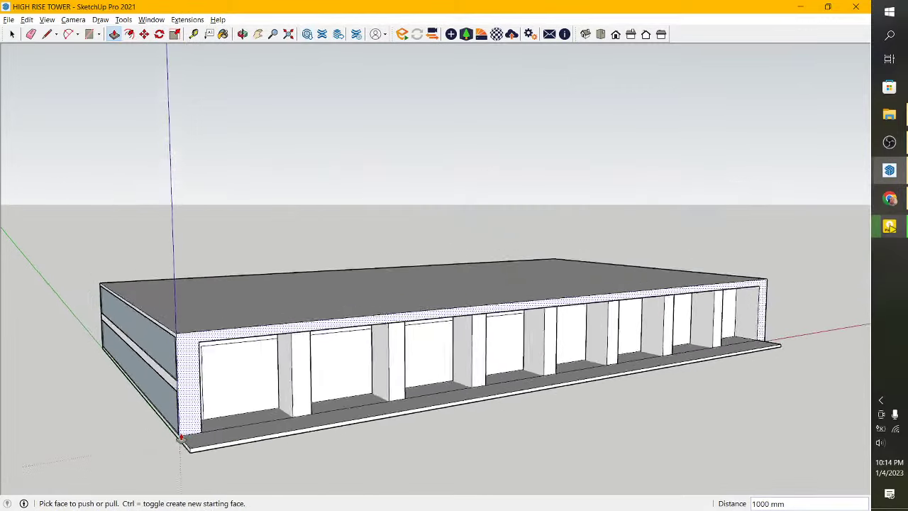
{"action": "scroll", "coordinate": [177, 429], "scroll_direction": "down", "scroll_amount": 1}
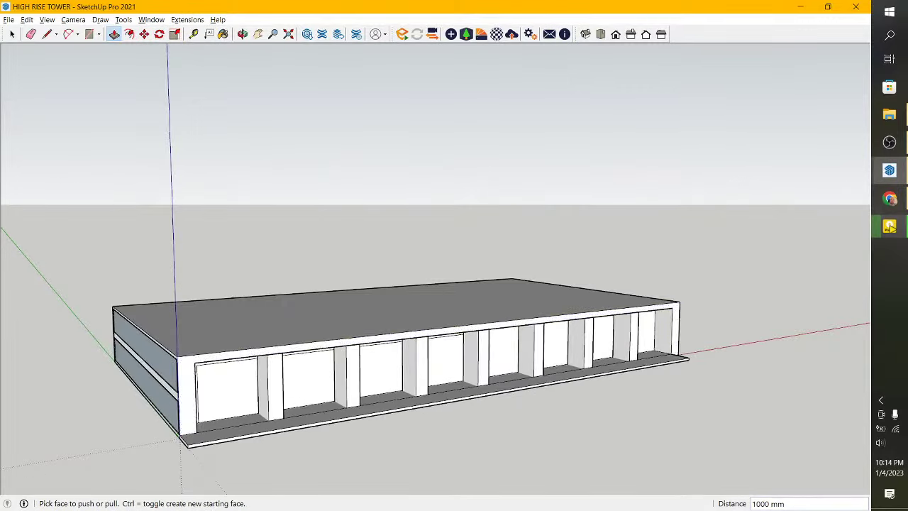
{"action": "left_click", "coordinate": [243, 34]}
{"action": "mouse_move", "coordinate": [369, 298]}
{"action": "left_mouse_down"}
{"action": "mouse_move", "coordinate": [388, 362]}
{"action": "mouse_move", "coordinate": [385, 432]}
{"action": "mouse_move", "coordinate": [344, 310]}
{"action": "left_mouse_up"}
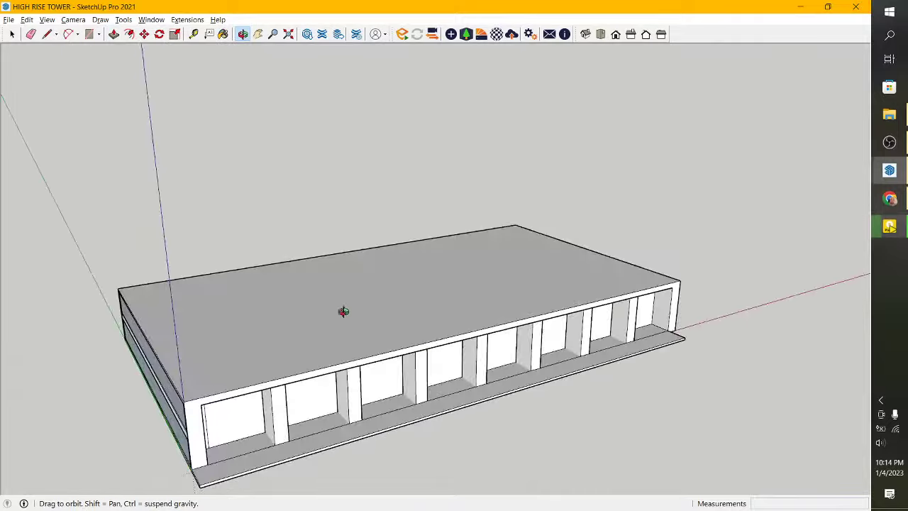
{"action": "scroll", "coordinate": [357, 295], "scroll_direction": "down", "scroll_amount": 3}
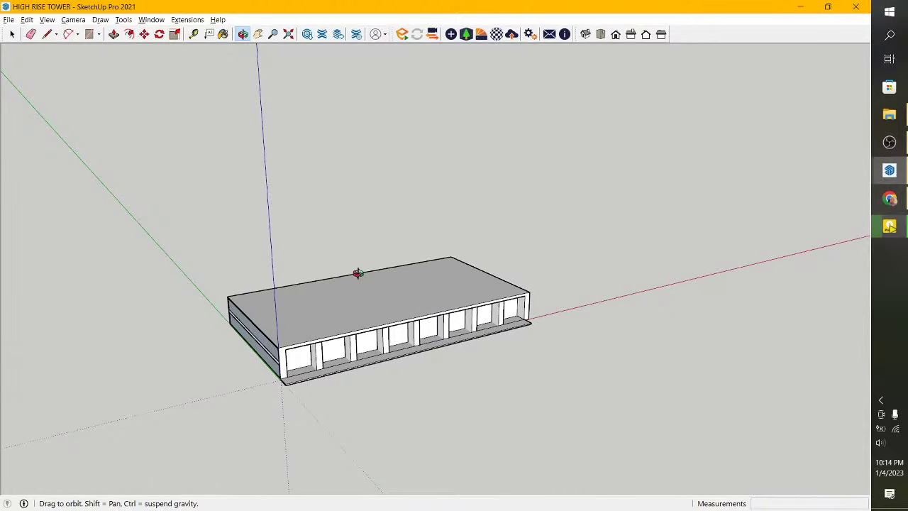
{"action": "scroll", "coordinate": [328, 284], "scroll_direction": "down", "scroll_amount": 2}
{"action": "scroll", "coordinate": [318, 328], "scroll_direction": "down", "scroll_amount": 1}
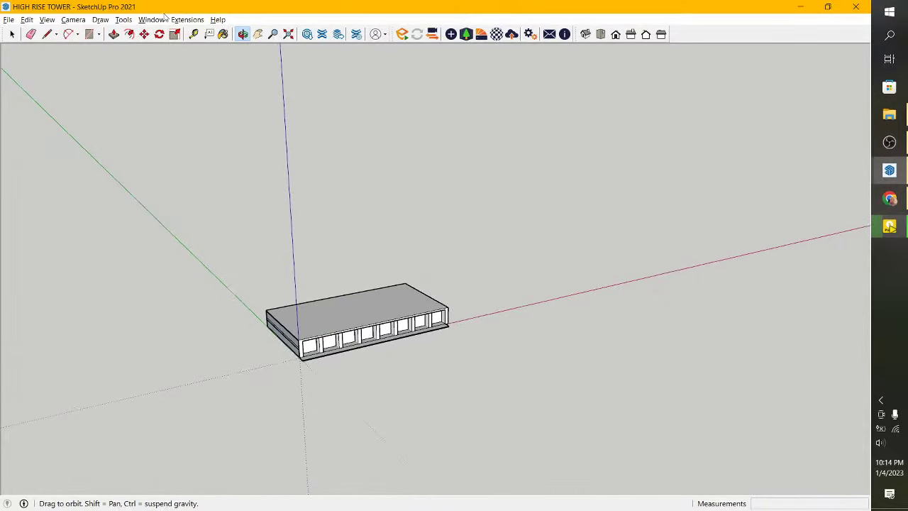
{"action": "left_click", "coordinate": [11, 34]}
{"action": "scroll", "coordinate": [172, 300], "scroll_direction": "down", "scroll_amount": 2}
{"action": "scroll", "coordinate": [171, 299], "scroll_direction": "down", "scroll_amount": 1}
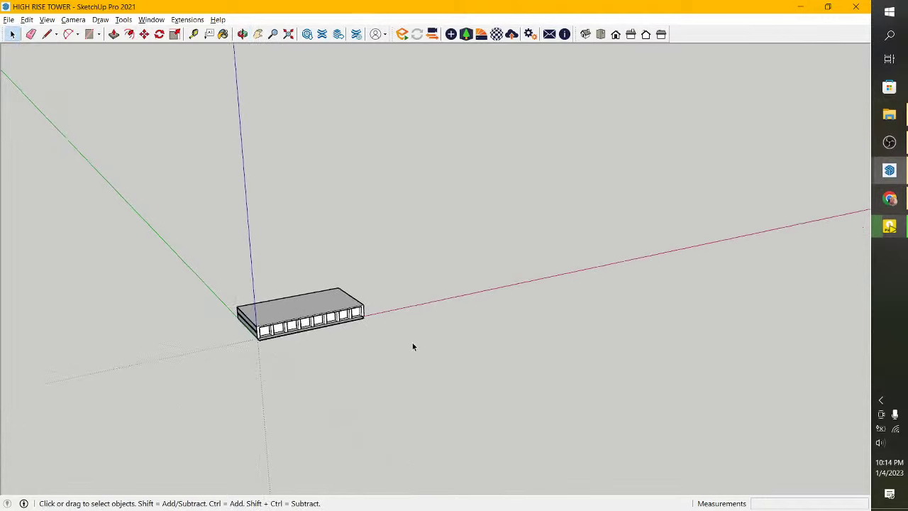
{"action": "scroll", "coordinate": [413, 346], "scroll_direction": "up", "scroll_amount": 3}
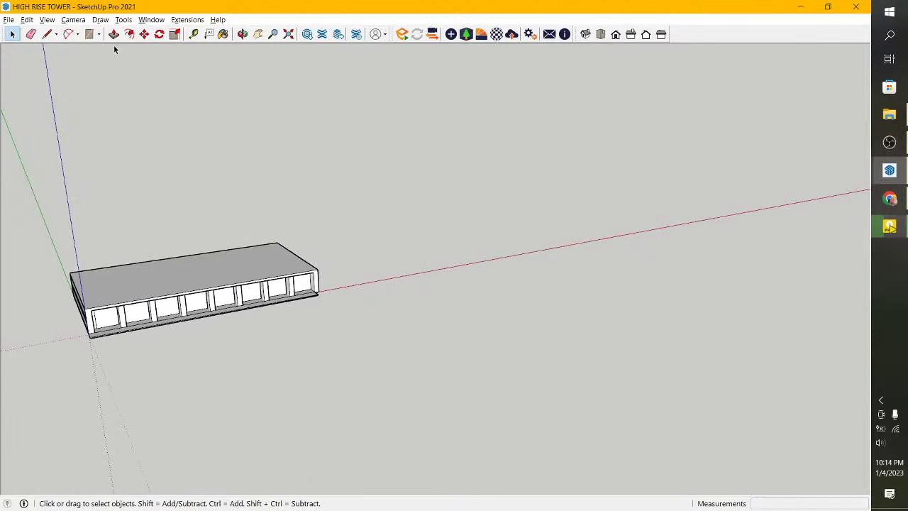
Draw a 10000 by 10000 mm rectangle on the ground right of the building.
{"action": "left_click", "coordinate": [90, 37]}
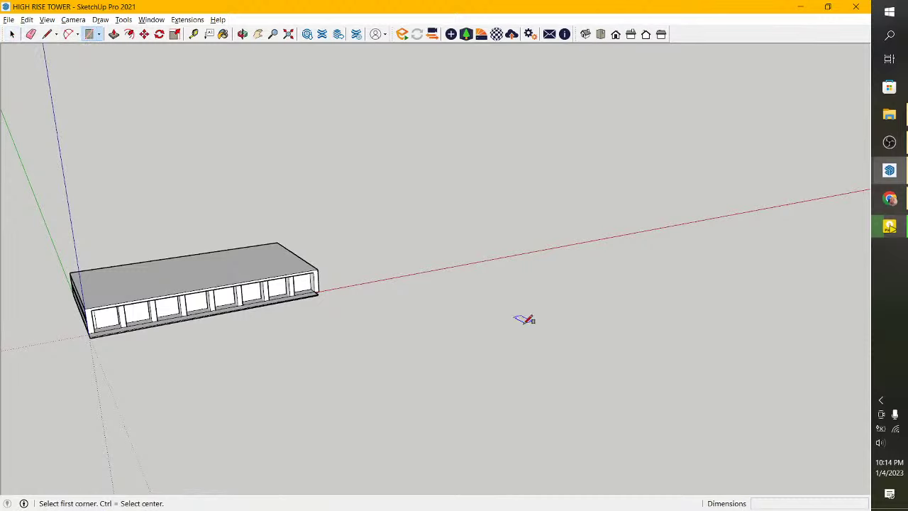
{"action": "left_click", "coordinate": [425, 257]}
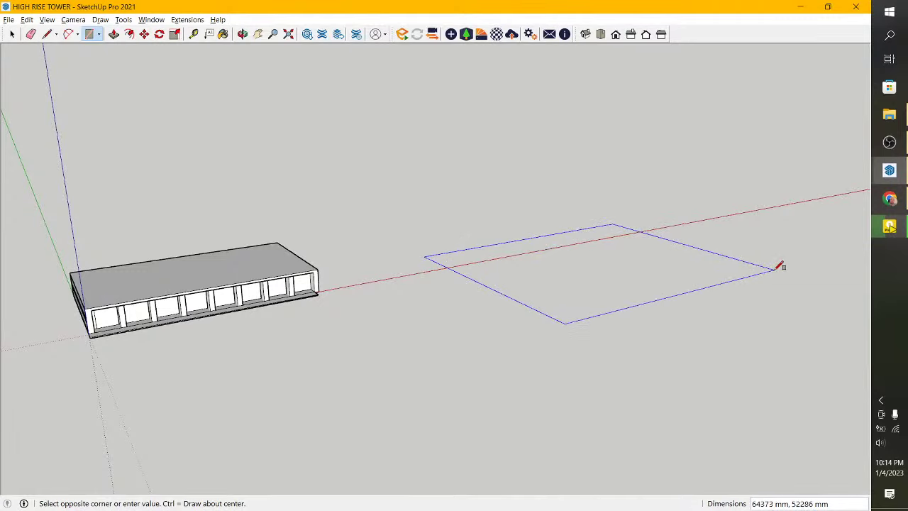
{"action": "type", "text": "5"}
{"action": "key", "text": "BackSpace"}
{"action": "type", "text": "000"}
{"action": "type", "text": "0,10"}
{"action": "type", "text": "000"}
{"action": "key", "text": "Return"}
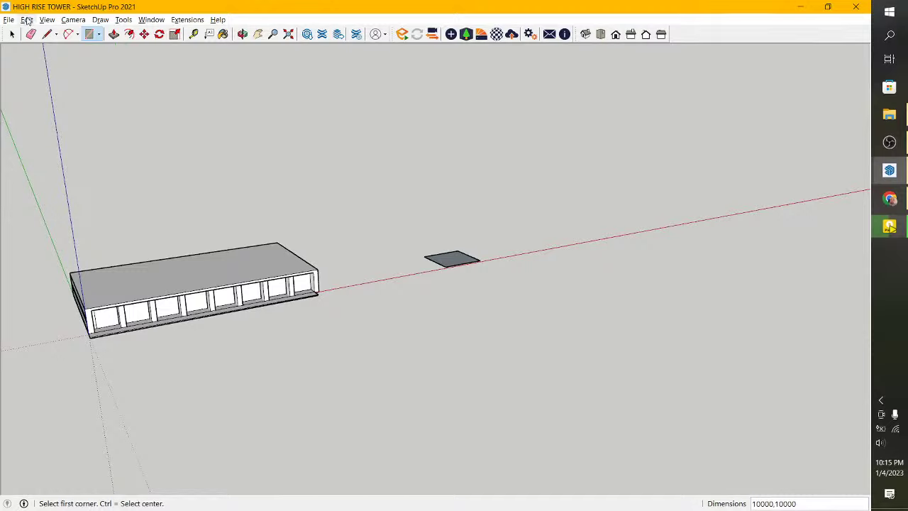
Undo it and redraw the square at 100000 by 100000 mm.
{"action": "left_click", "coordinate": [26, 19]}
{"action": "left_click", "coordinate": [61, 30]}
{"action": "left_click", "coordinate": [402, 261]}
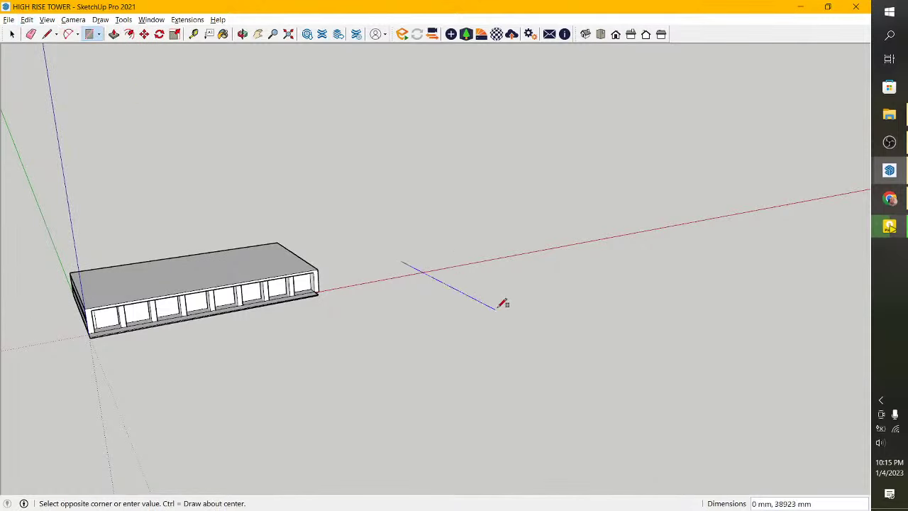
{"action": "type", "text": "1"}
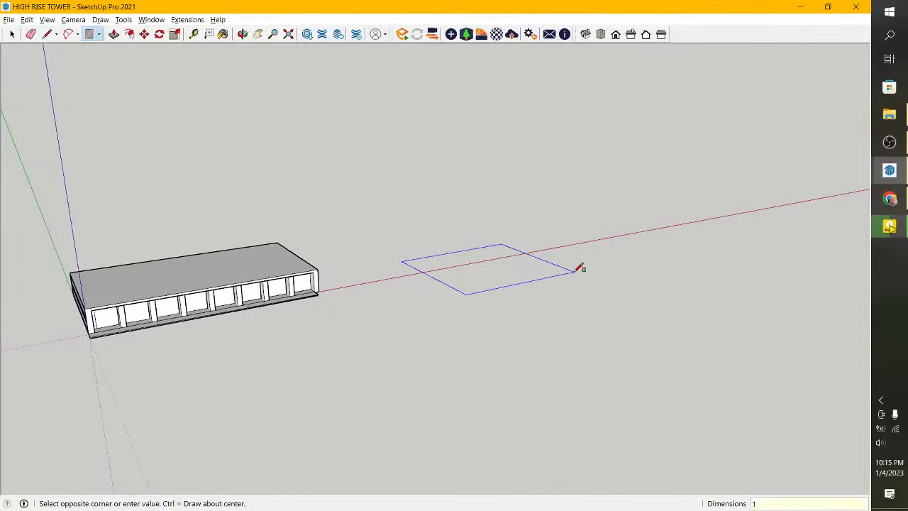
{"action": "type", "text": "00000,100000"}
{"action": "key", "text": "Return"}
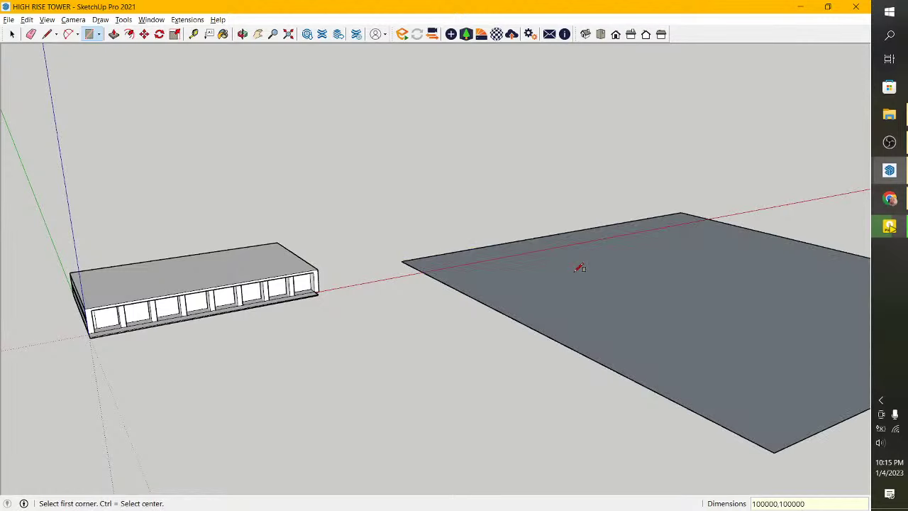
{"action": "left_click", "coordinate": [114, 34]}
Push/Pull the large square face up 500000 mm into a tower block.
{"action": "left_click", "coordinate": [502, 277]}
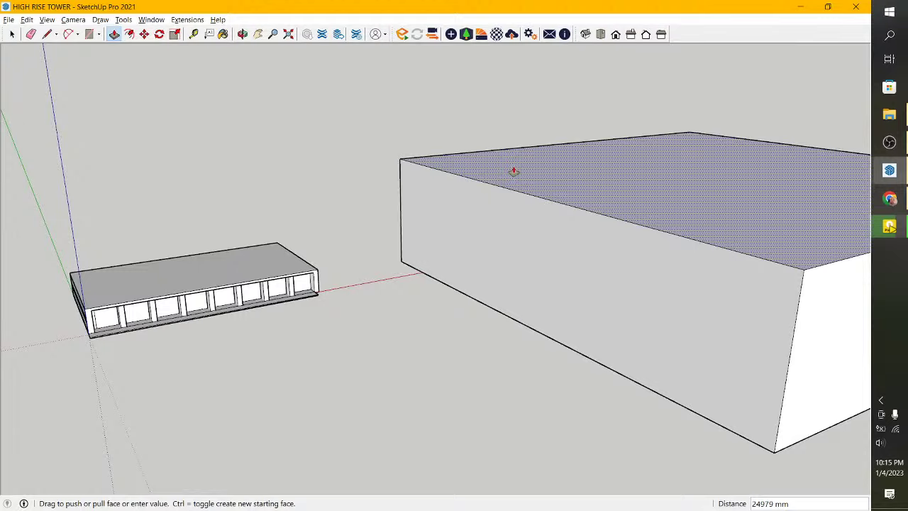
{"action": "type", "text": "1"}
{"action": "key", "text": "BackSpace"}
{"action": "key", "text": "BackSpace"}
{"action": "key", "text": "BackSpace"}
{"action": "type", "text": "0"}
{"action": "key", "text": "Return"}
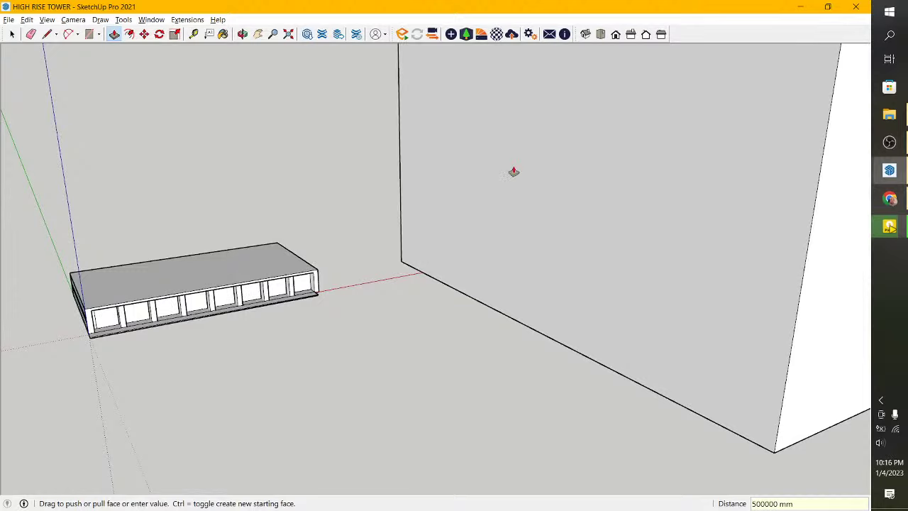
{"action": "scroll", "coordinate": [340, 341], "scroll_direction": "down", "scroll_amount": 3}
{"action": "scroll", "coordinate": [411, 375], "scroll_direction": "down", "scroll_amount": 3}
{"action": "scroll", "coordinate": [410, 376], "scroll_direction": "down", "scroll_amount": 2}
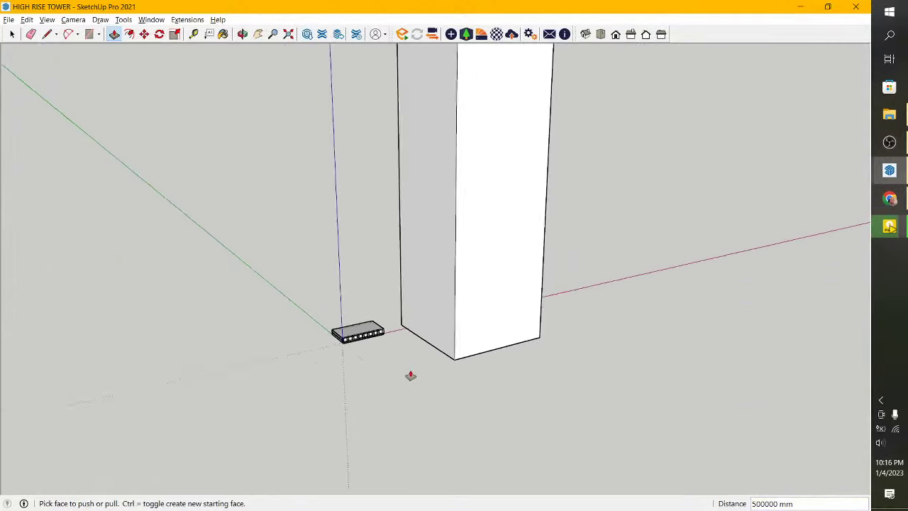
{"action": "scroll", "coordinate": [411, 380], "scroll_direction": "down", "scroll_amount": 3}
{"action": "scroll", "coordinate": [415, 397], "scroll_direction": "down", "scroll_amount": 2}
{"action": "scroll", "coordinate": [440, 293], "scroll_direction": "up", "scroll_amount": 3}
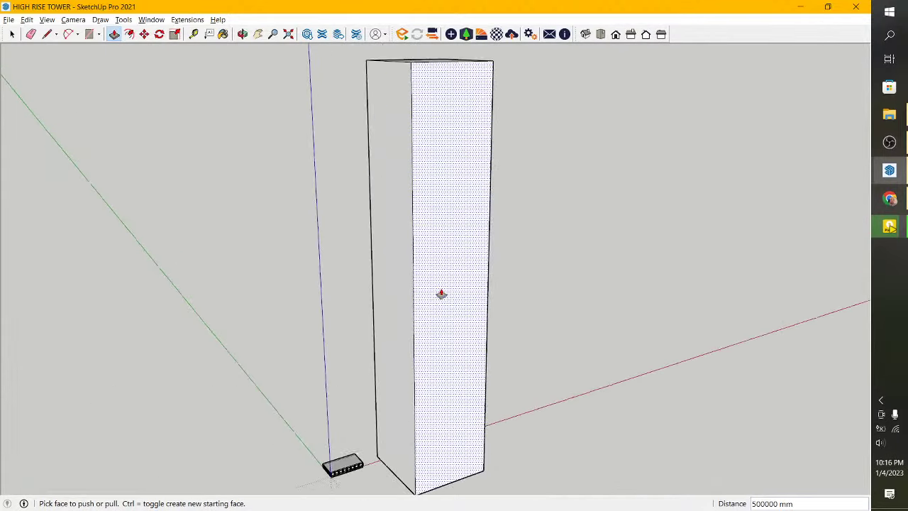
{"action": "left_click", "coordinate": [12, 35]}
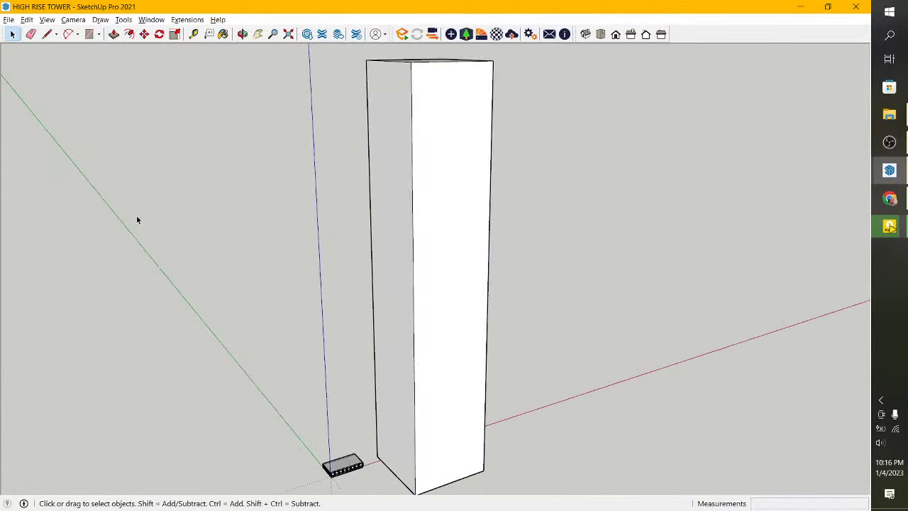
{"action": "left_click", "coordinate": [242, 34]}
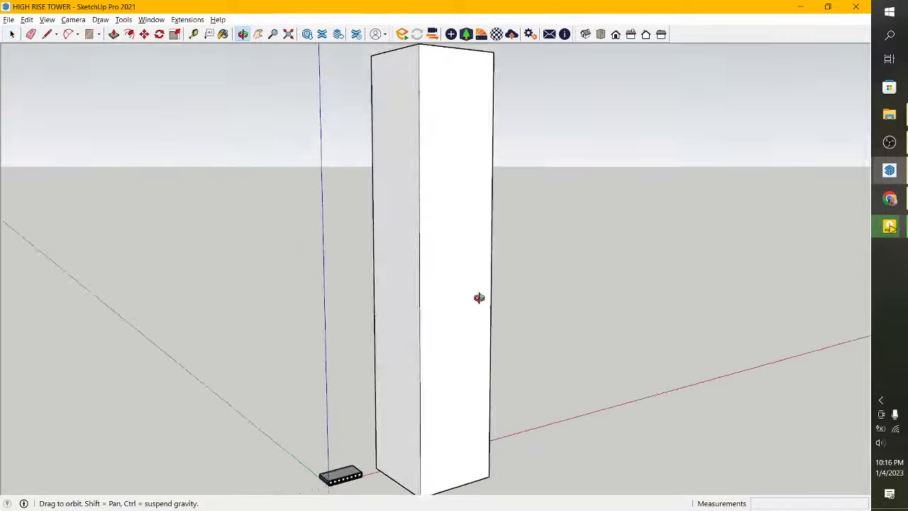
{"action": "mouse_move", "coordinate": [478, 298]}
{"action": "left_mouse_down"}
{"action": "mouse_move", "coordinate": [492, 213]}
{"action": "mouse_move", "coordinate": [464, 268]}
{"action": "mouse_move", "coordinate": [589, 313]}
{"action": "left_mouse_up"}
{"action": "scroll", "coordinate": [404, 383], "scroll_direction": "down", "scroll_amount": 3}
{"action": "scroll", "coordinate": [457, 288], "scroll_direction": "up", "scroll_amount": 3}
{"action": "scroll", "coordinate": [414, 178], "scroll_direction": "down", "scroll_amount": 3}
{"action": "left_click_drag", "start_coordinate": [413, 178], "coordinate": [454, 229]}
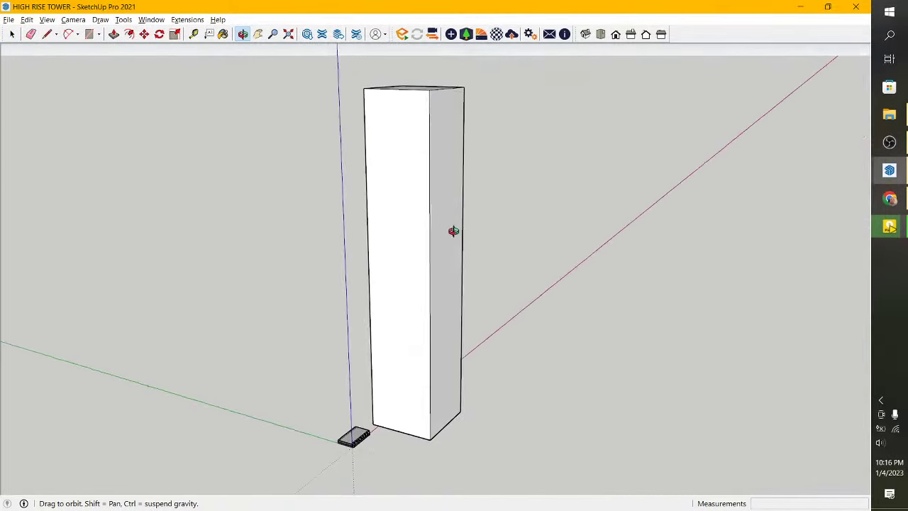
{"action": "left_click", "coordinate": [11, 34]}
{"action": "left_click", "coordinate": [12, 34]}
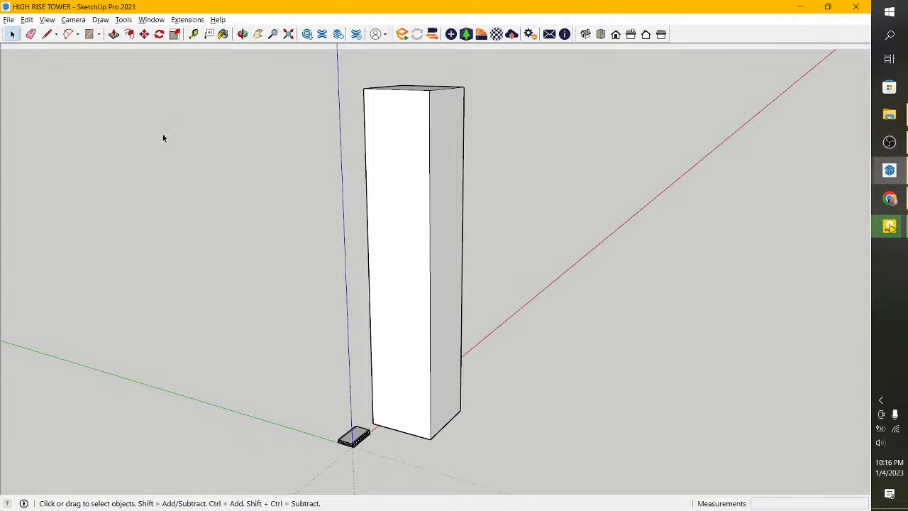
{"action": "scroll", "coordinate": [438, 244], "scroll_direction": "up", "scroll_amount": 2}
{"action": "scroll", "coordinate": [437, 244], "scroll_direction": "down", "scroll_amount": 2}
{"action": "scroll", "coordinate": [363, 161], "scroll_direction": "down", "scroll_amount": 1}
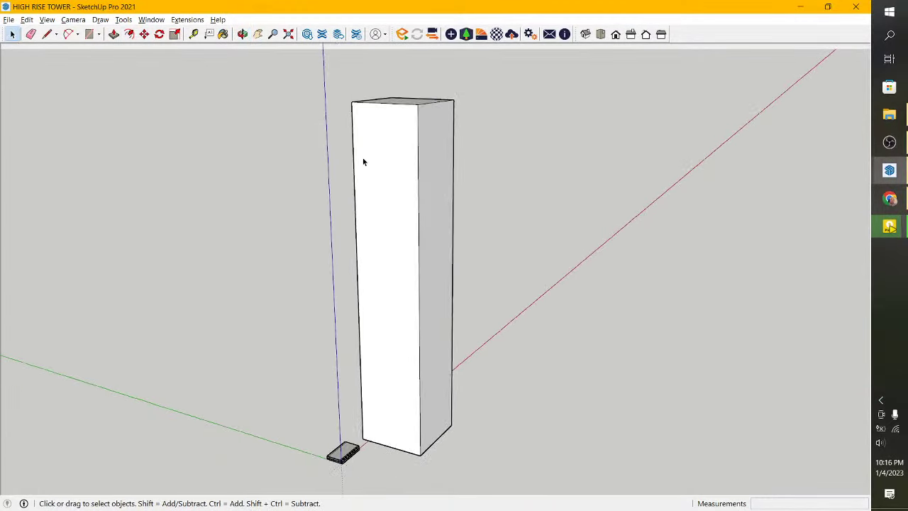
{"action": "scroll", "coordinate": [266, 153], "scroll_direction": "up", "scroll_amount": 3}
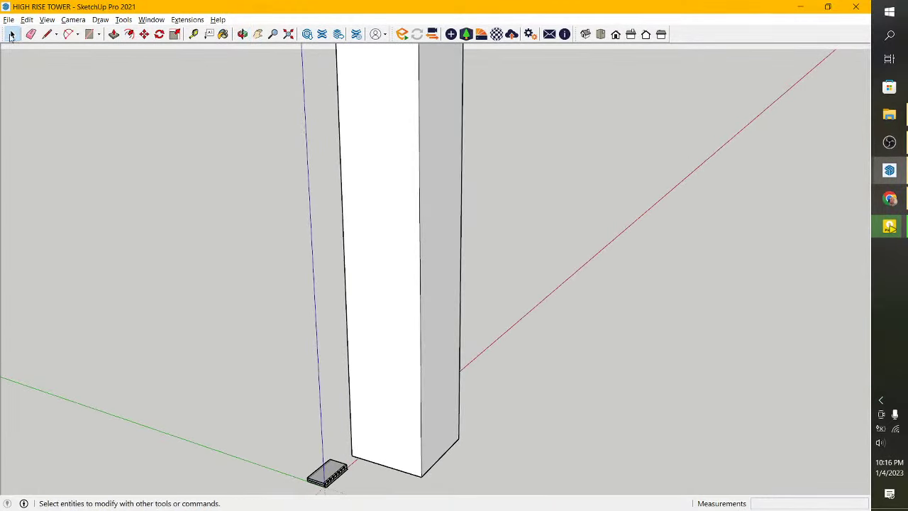
{"action": "scroll", "coordinate": [309, 321], "scroll_direction": "down", "scroll_amount": 1}
{"action": "scroll", "coordinate": [385, 316], "scroll_direction": "up", "scroll_amount": 2}
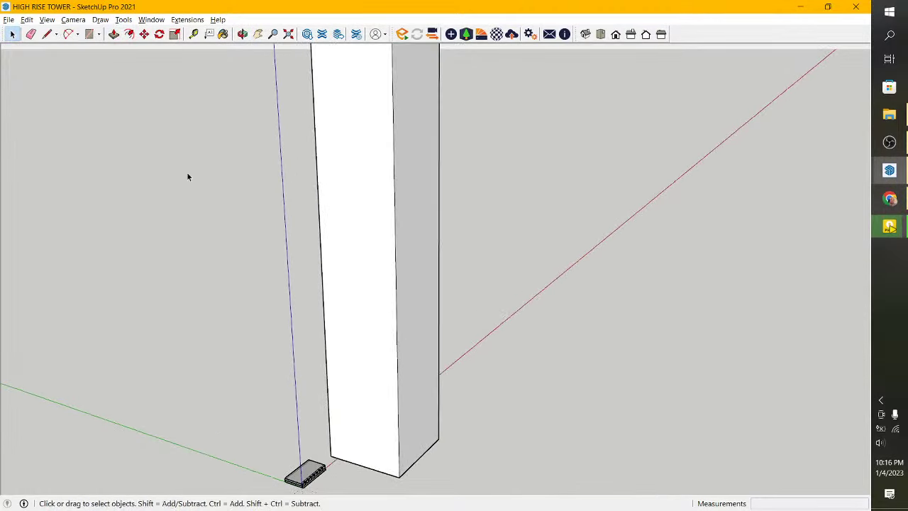
{"action": "scroll", "coordinate": [316, 344], "scroll_direction": "down", "scroll_amount": 1}
{"action": "scroll", "coordinate": [376, 274], "scroll_direction": "down", "scroll_amount": 1}
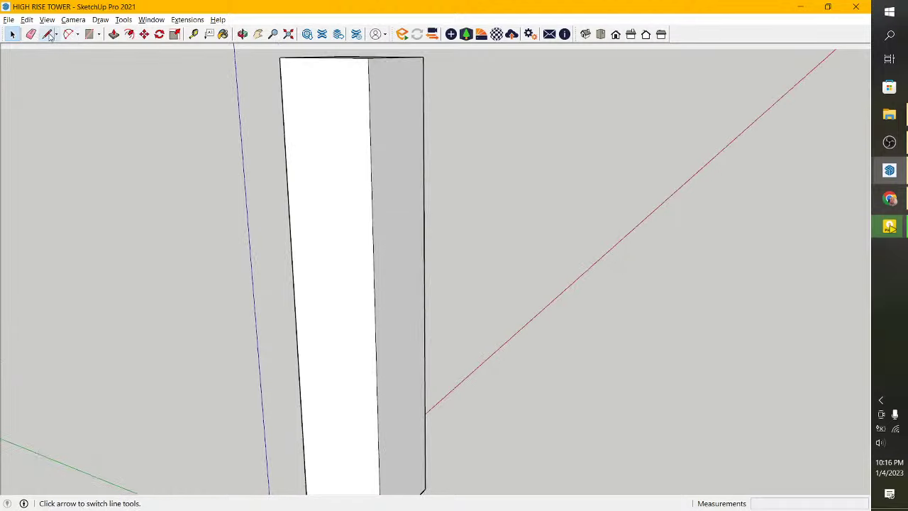
Push/pull the tower's front face by a typed distance of 5.
{"action": "left_click", "coordinate": [46, 34]}
{"action": "scroll", "coordinate": [102, 90], "scroll_direction": "down", "scroll_amount": 2}
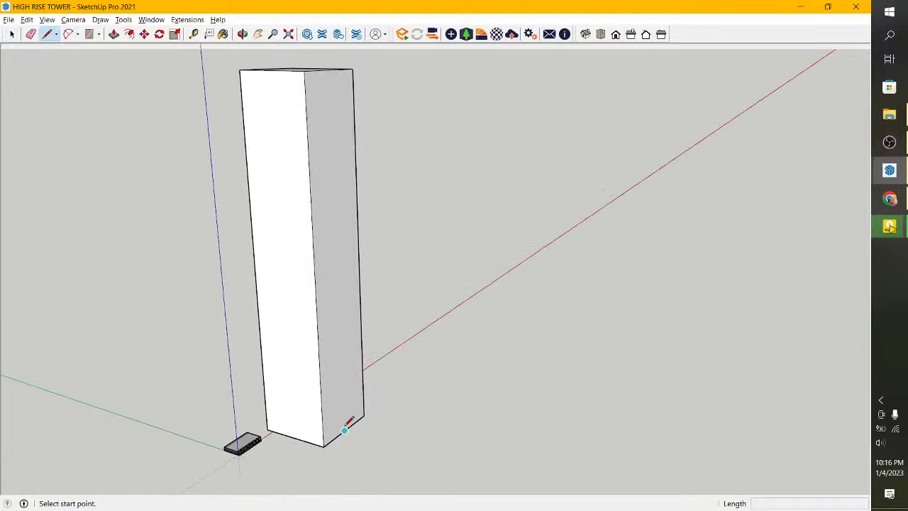
{"action": "left_click", "coordinate": [344, 430]}
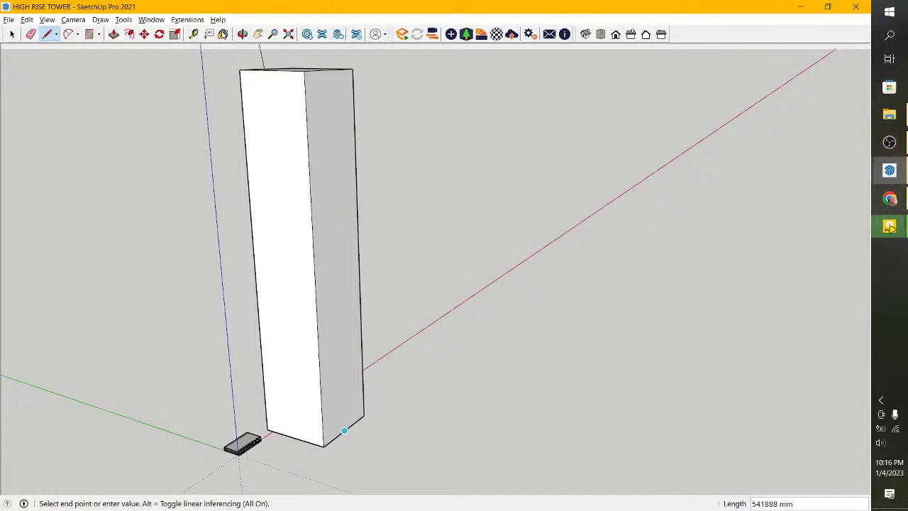
{"action": "left_click", "coordinate": [113, 34]}
{"action": "scroll", "coordinate": [271, 168], "scroll_direction": "up", "scroll_amount": 5}
{"action": "left_click", "coordinate": [271, 168]}
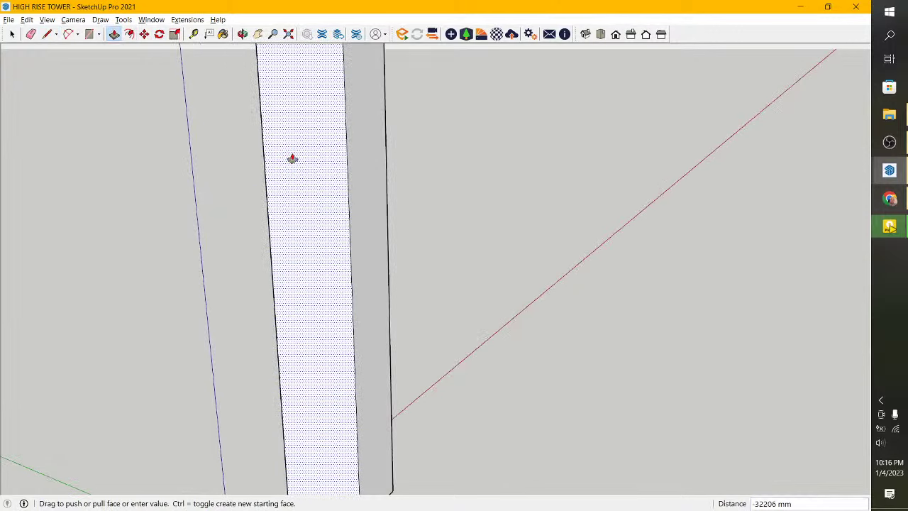
{"action": "type", "text": "5"}
{"action": "key", "text": "Return"}
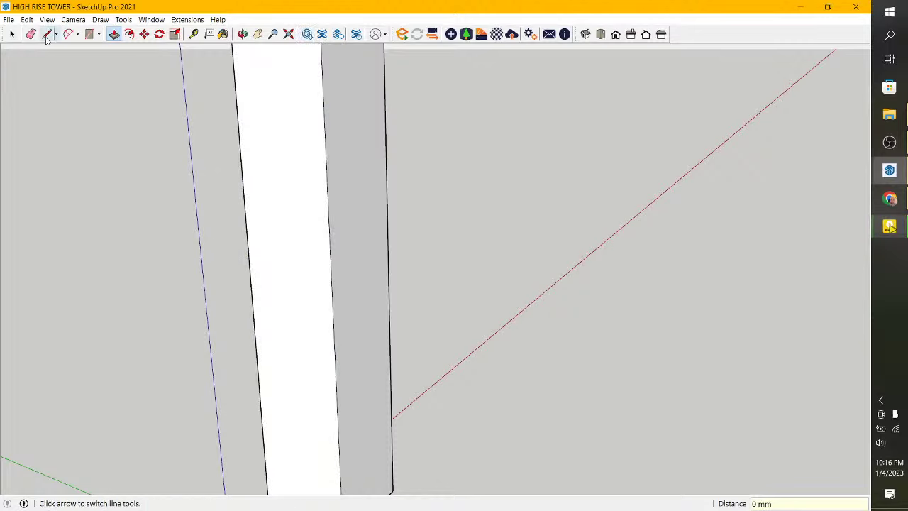
Draw a line along the tower's base, then push/pull the front face 30000 mm.
{"action": "left_click", "coordinate": [47, 34]}
{"action": "scroll", "coordinate": [276, 220], "scroll_direction": "down", "scroll_amount": 3}
{"action": "scroll", "coordinate": [273, 223], "scroll_direction": "down", "scroll_amount": 3}
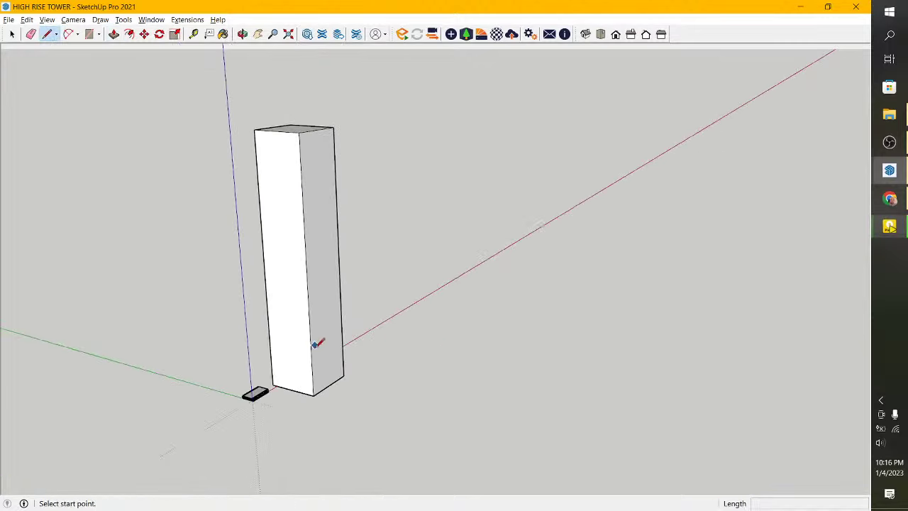
{"action": "left_click", "coordinate": [315, 395]}
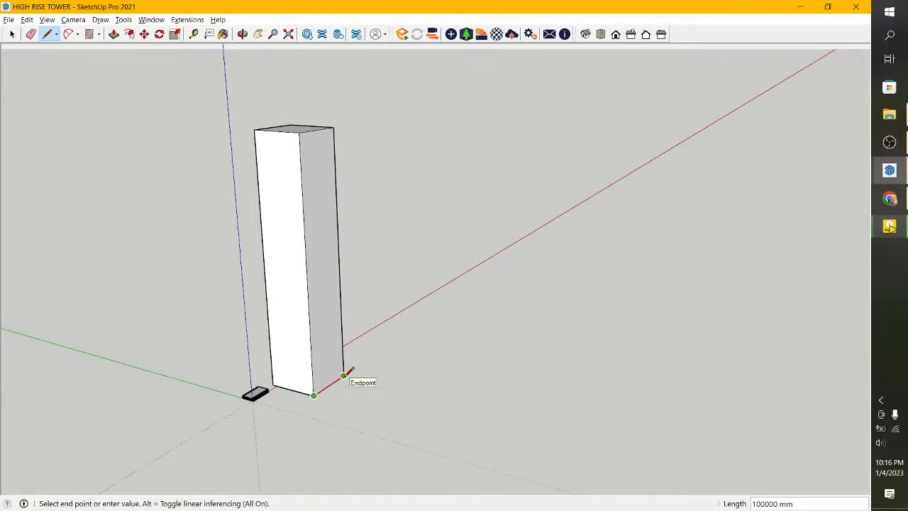
{"action": "left_click", "coordinate": [344, 375]}
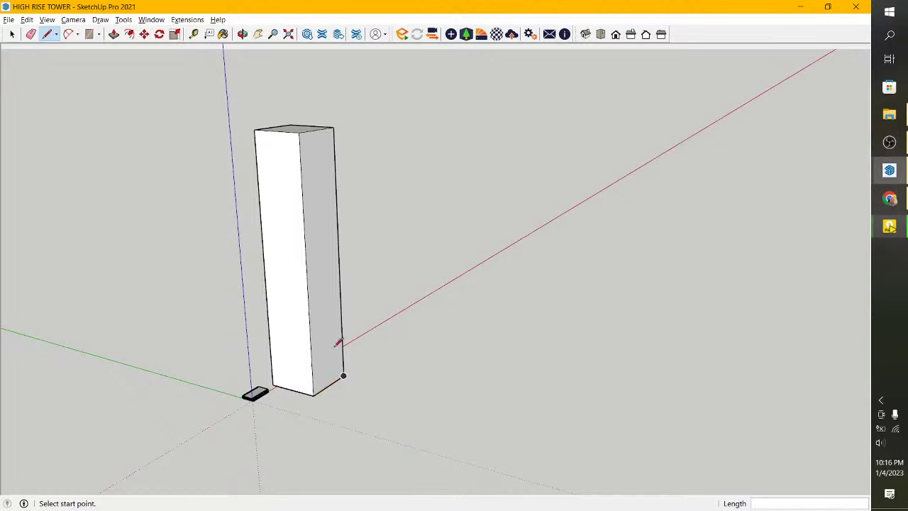
{"action": "left_click", "coordinate": [113, 34]}
{"action": "scroll", "coordinate": [302, 321], "scroll_direction": "up", "scroll_amount": 2}
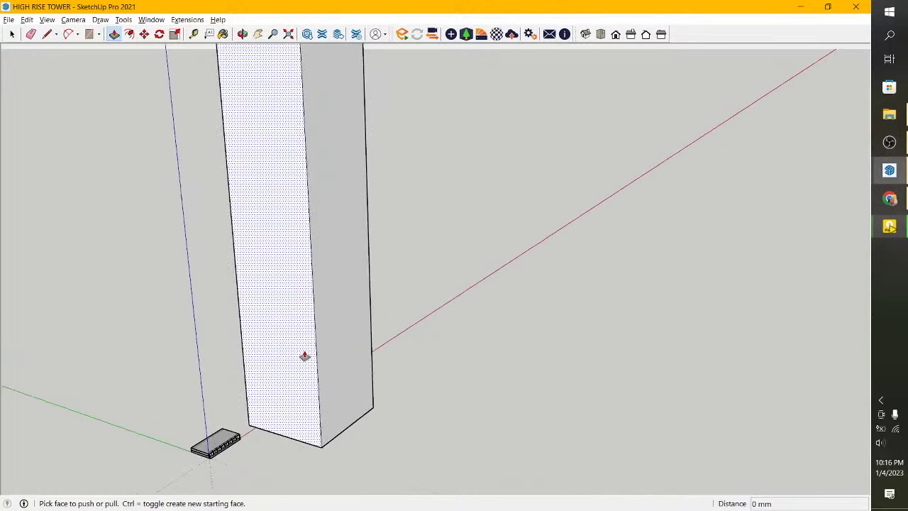
{"action": "left_click", "coordinate": [305, 376]}
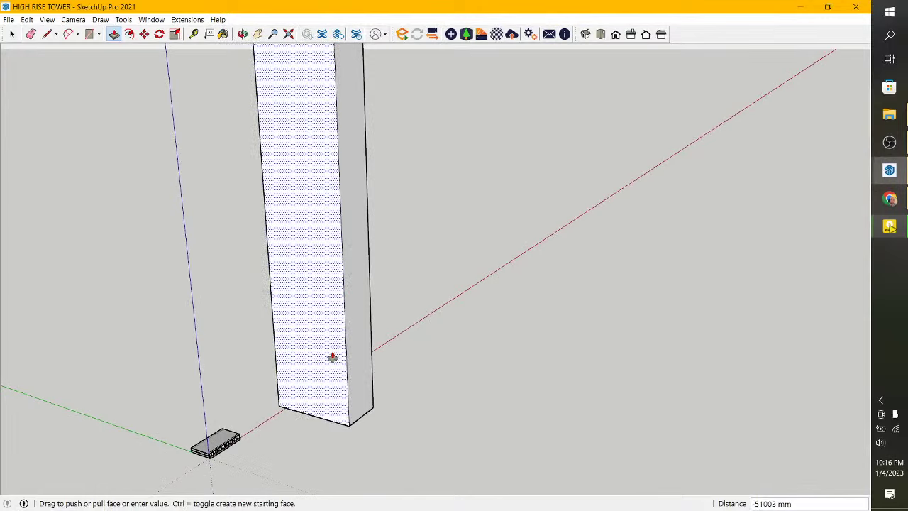
{"action": "type", "text": "30000"}
{"action": "key", "text": "Return"}
Copy the tower's vertical corner edge 20000 mm along the green axis.
{"action": "left_click", "coordinate": [242, 34]}
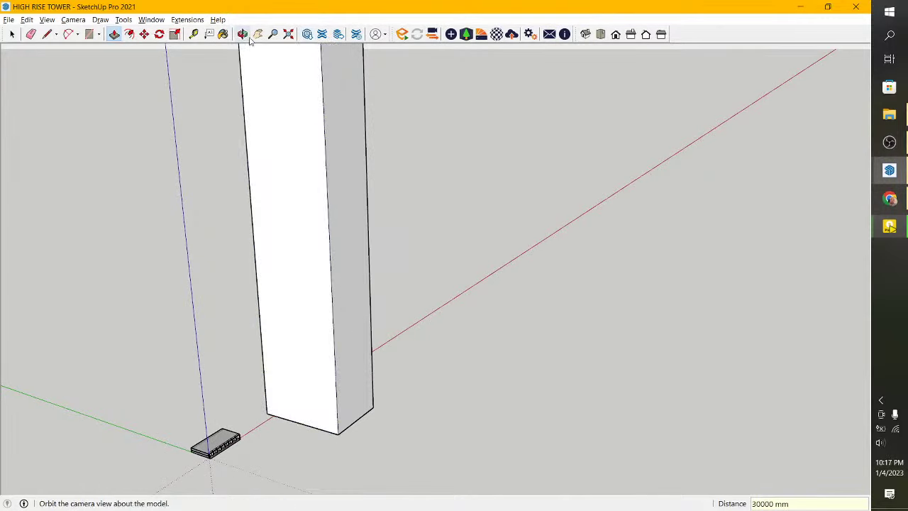
{"action": "mouse_move", "coordinate": [338, 208]}
{"action": "left_mouse_down"}
{"action": "mouse_move", "coordinate": [203, 310]}
{"action": "mouse_move", "coordinate": [170, 231]}
{"action": "mouse_move", "coordinate": [349, 376]}
{"action": "mouse_move", "coordinate": [356, 409]}
{"action": "mouse_move", "coordinate": [357, 270]}
{"action": "mouse_move", "coordinate": [357, 298]}
{"action": "mouse_move", "coordinate": [376, 312]}
{"action": "mouse_move", "coordinate": [367, 185]}
{"action": "mouse_move", "coordinate": [383, 242]}
{"action": "left_mouse_up"}
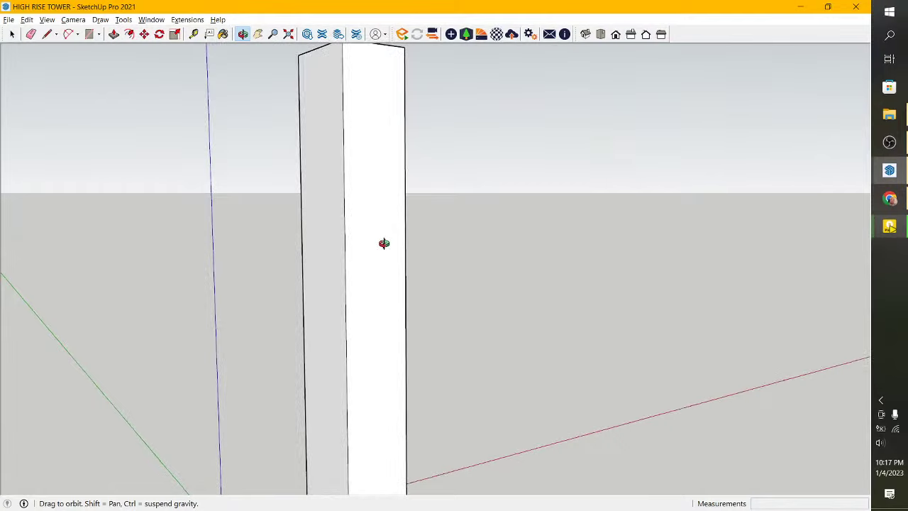
{"action": "mouse_move", "coordinate": [384, 243]}
{"action": "left_mouse_down"}
{"action": "mouse_move", "coordinate": [381, 213]}
{"action": "mouse_move", "coordinate": [386, 231]}
{"action": "left_mouse_up"}
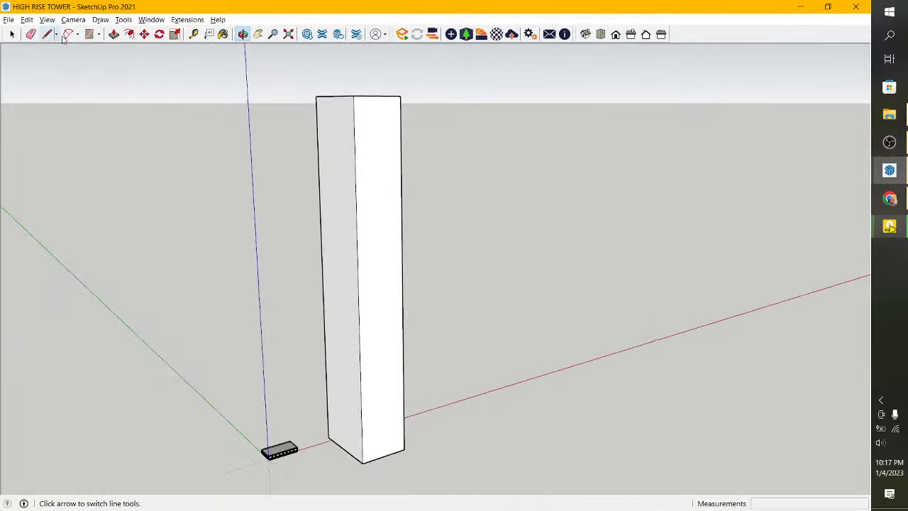
{"action": "left_click", "coordinate": [12, 39]}
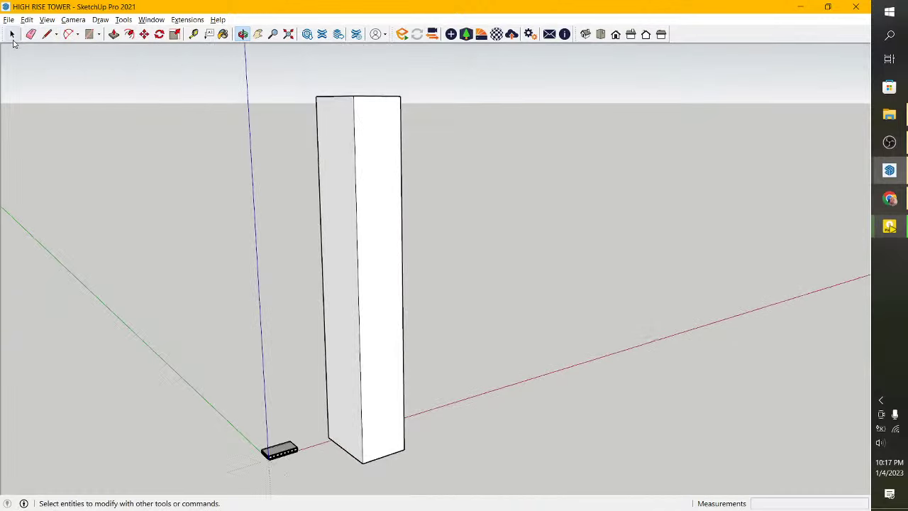
{"action": "left_click", "coordinate": [355, 163]}
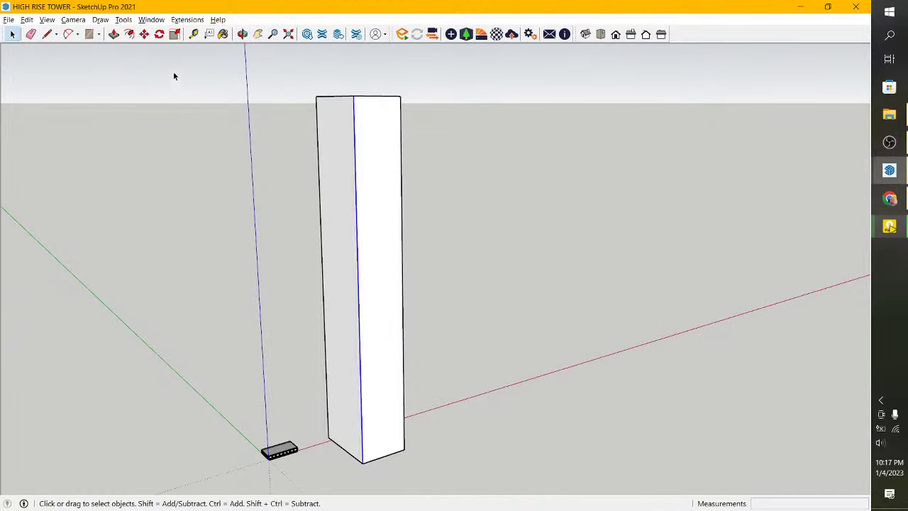
{"action": "left_click", "coordinate": [144, 34]}
{"action": "scroll", "coordinate": [369, 463], "scroll_direction": "up", "scroll_amount": 2}
{"action": "scroll", "coordinate": [368, 462], "scroll_direction": "up", "scroll_amount": 1}
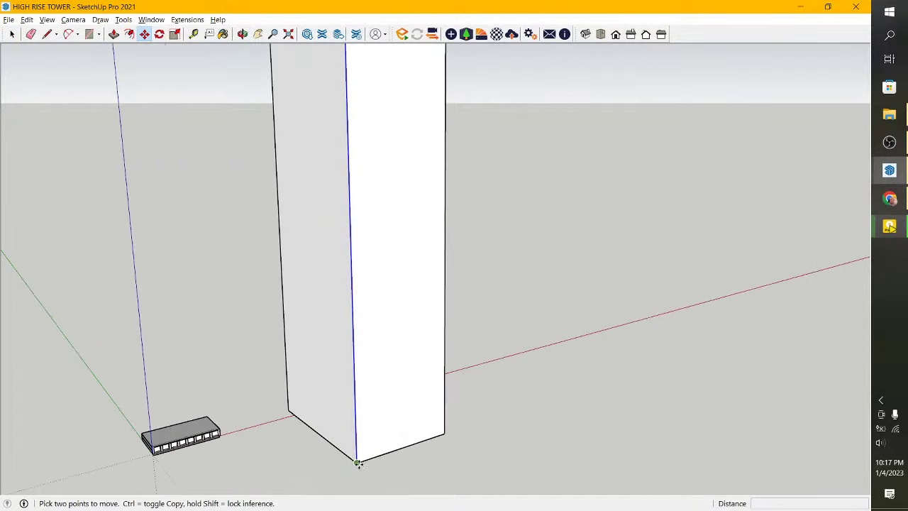
{"action": "key", "text": "ctrl"}
{"action": "left_click", "coordinate": [357, 464]}
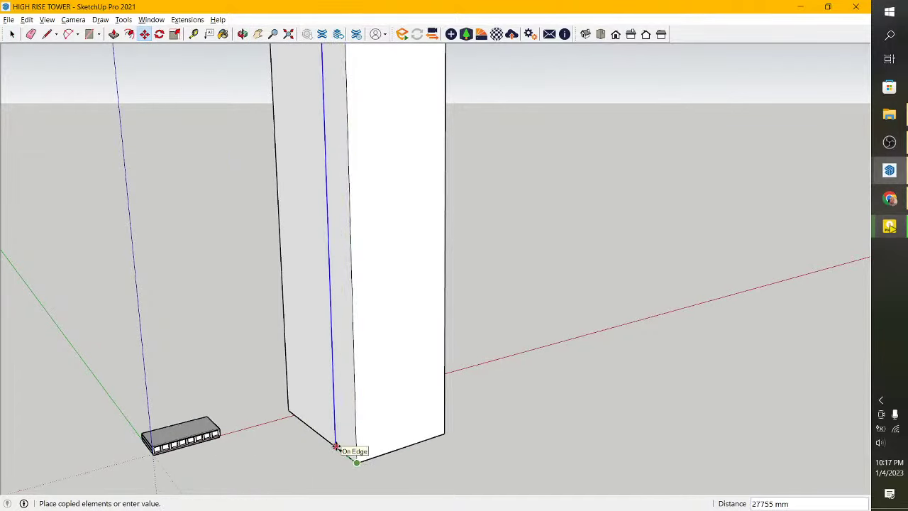
{"action": "type", "text": "20000"}
{"action": "key", "text": "Return"}
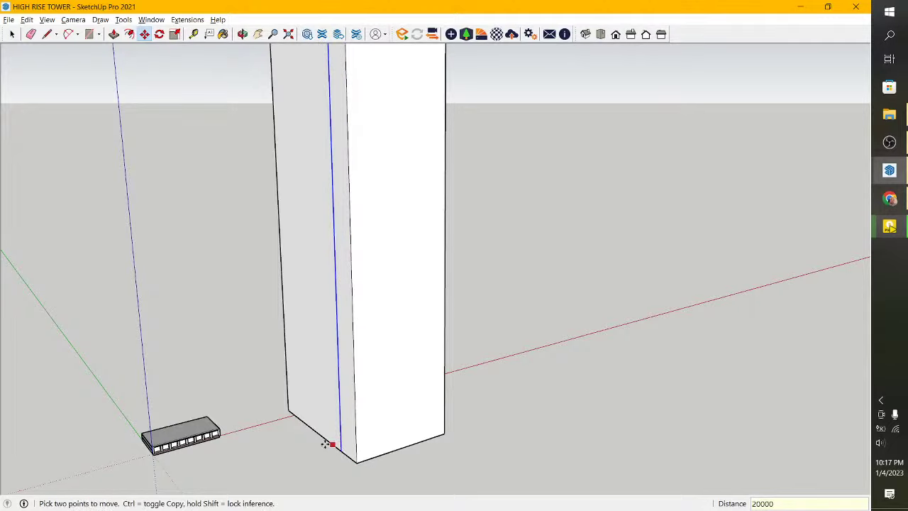
Make two more copies of the edge at 10000 mm and 5000 mm.
{"action": "left_click", "coordinate": [331, 426]}
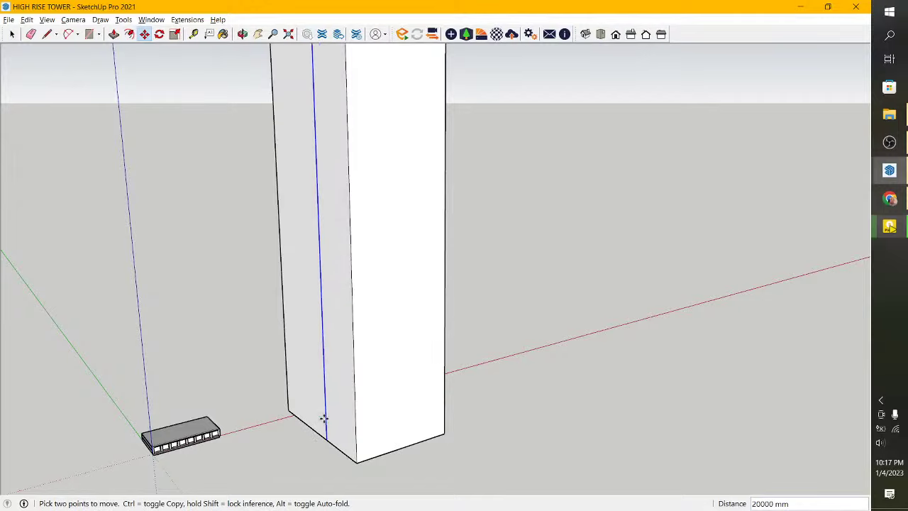
{"action": "type", "text": "1"}
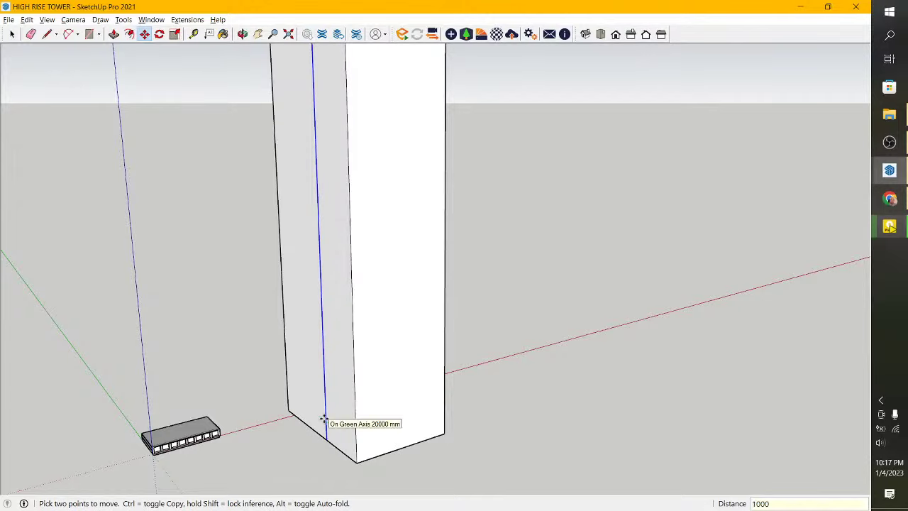
{"action": "key", "text": "Return"}
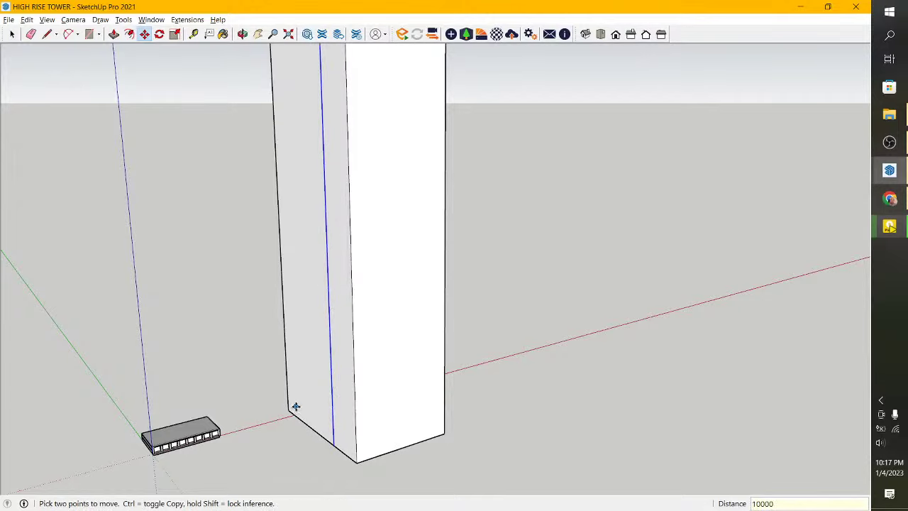
{"action": "left_click", "coordinate": [333, 434]}
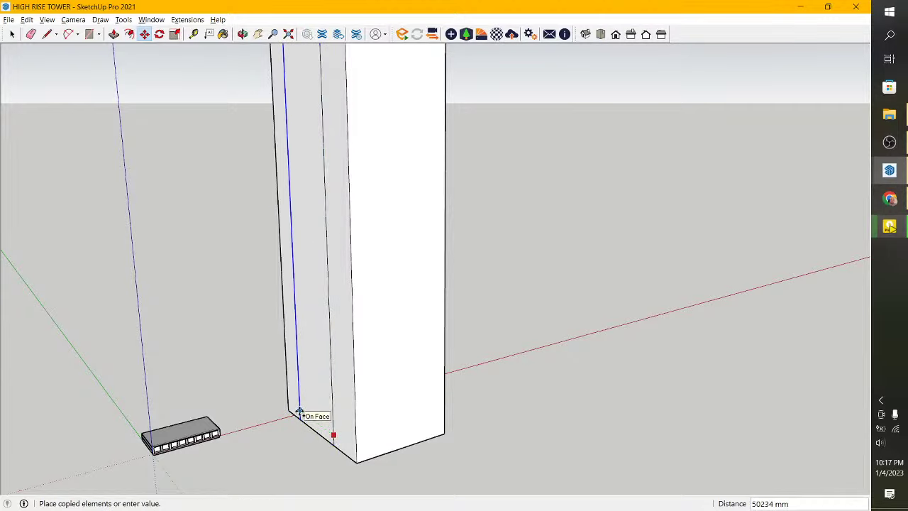
{"action": "type", "text": "5"}
{"action": "type", "text": "0000"}
{"action": "key", "text": "Return"}
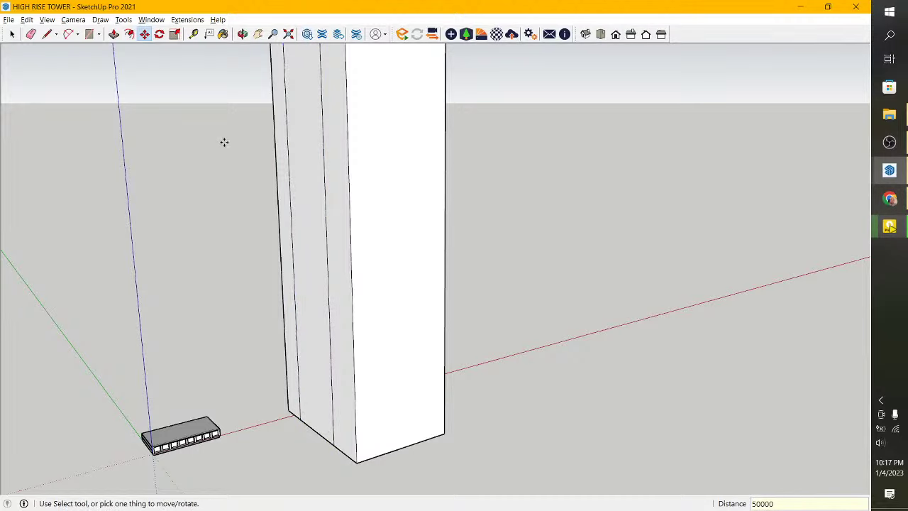
{"action": "left_click", "coordinate": [113, 34]}
Cancel the unfinished push/pull and delete the small flat object at the tower's base.
{"action": "left_click", "coordinate": [312, 389]}
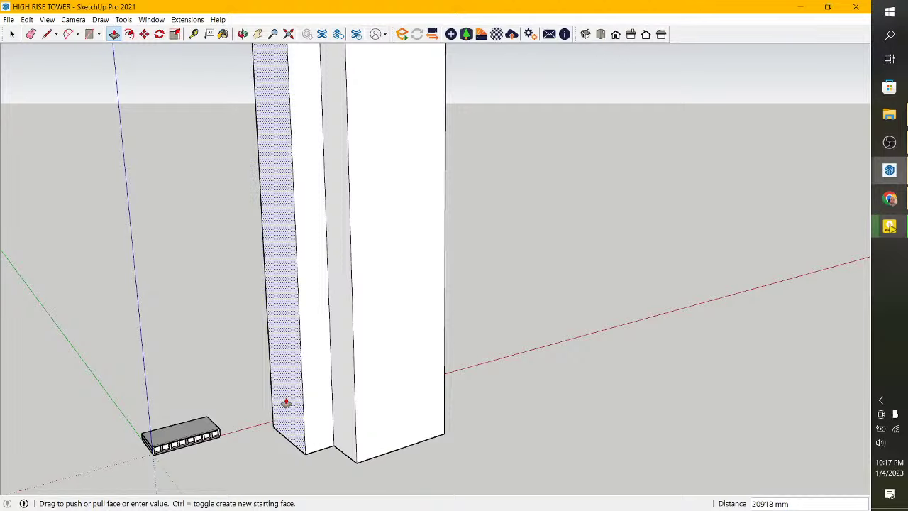
{"action": "scroll", "coordinate": [286, 402], "scroll_direction": "down", "scroll_amount": 2}
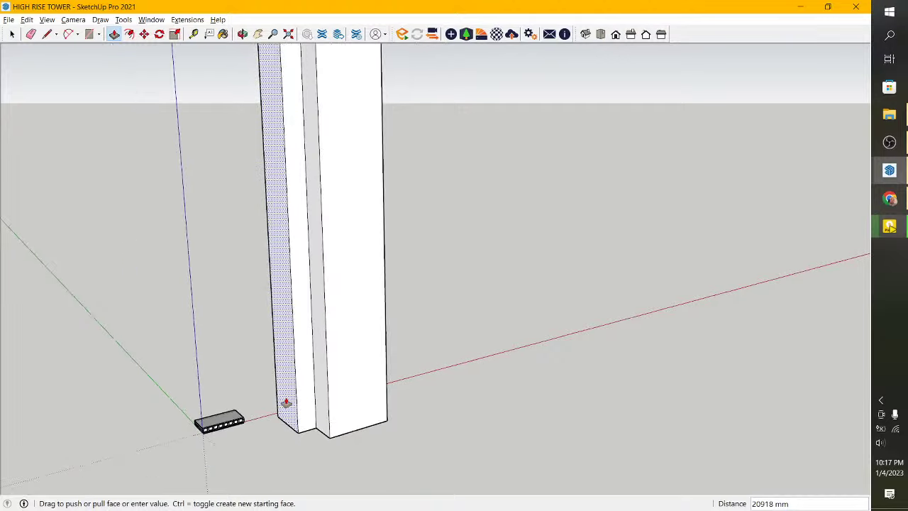
{"action": "scroll", "coordinate": [283, 406], "scroll_direction": "down", "scroll_amount": 2}
{"action": "scroll", "coordinate": [276, 407], "scroll_direction": "down", "scroll_amount": 1}
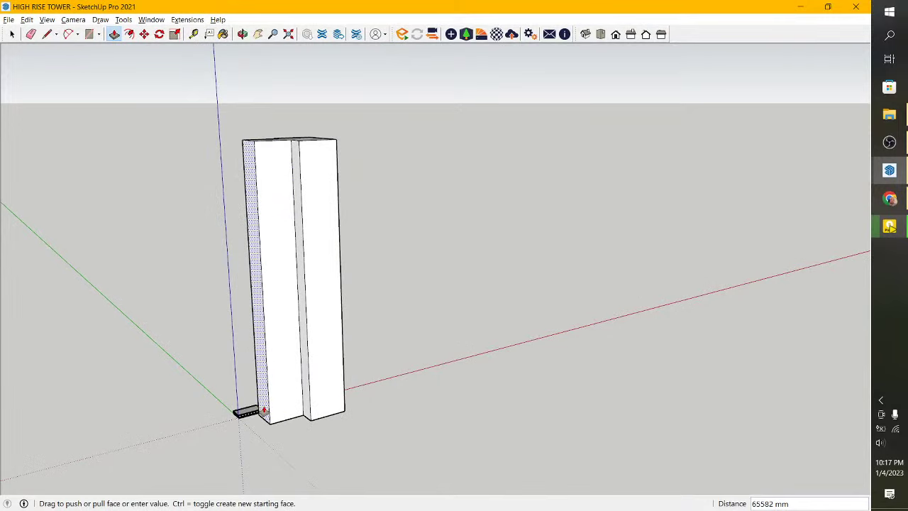
{"action": "key", "text": "Escape"}
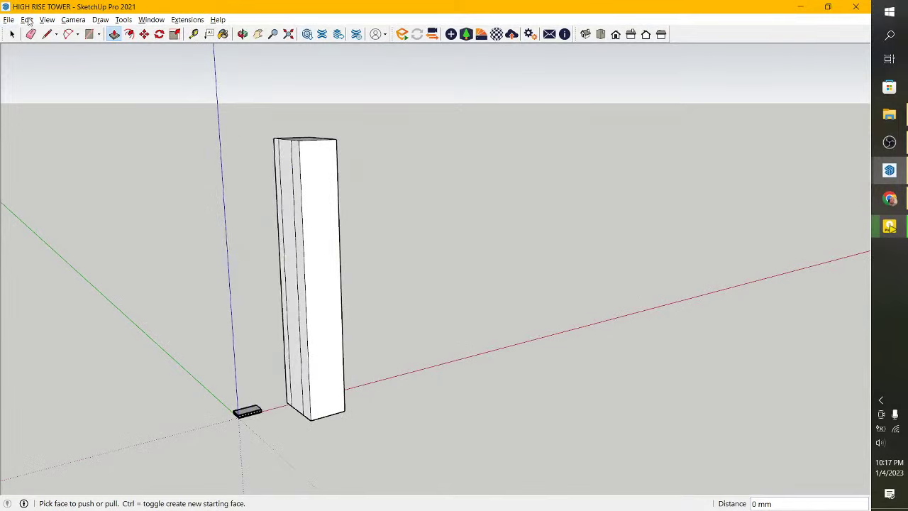
{"action": "left_click", "coordinate": [11, 34]}
{"action": "left_click", "coordinate": [248, 411]}
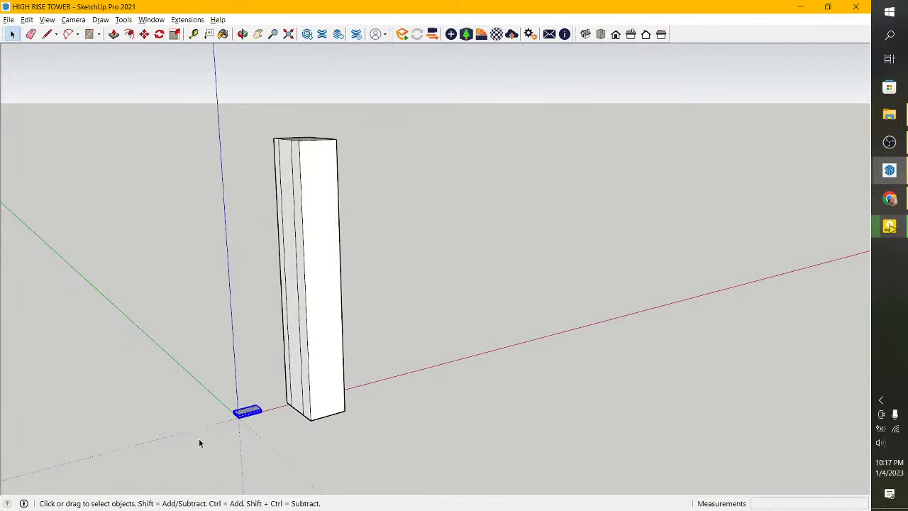
{"action": "key", "text": "Delete"}
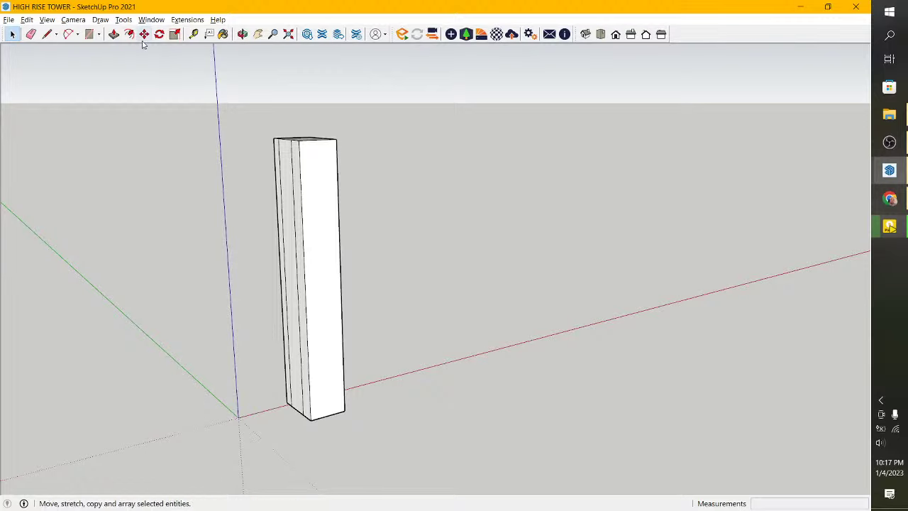
Push the narrow left strip of the side face 30000 mm.
{"action": "left_click", "coordinate": [113, 34]}
{"action": "scroll", "coordinate": [291, 292], "scroll_direction": "up", "scroll_amount": 1}
{"action": "scroll", "coordinate": [291, 293], "scroll_direction": "up", "scroll_amount": 2}
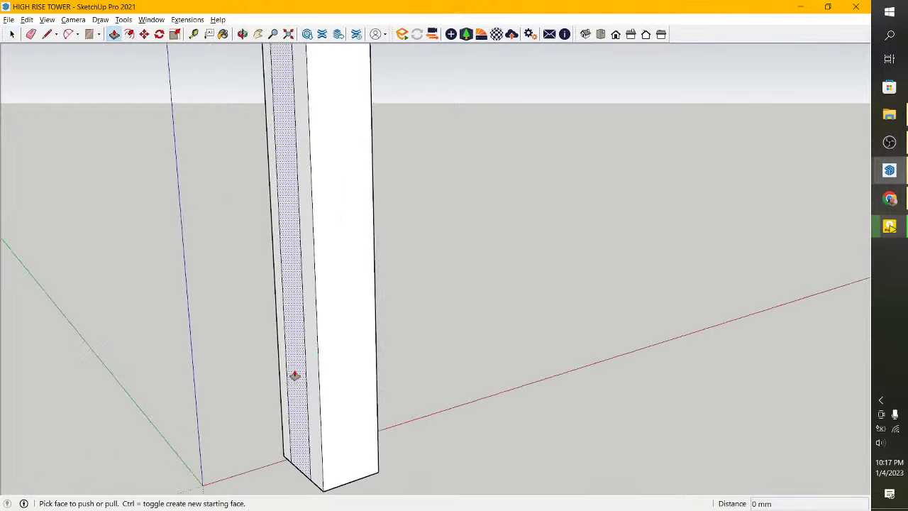
{"action": "left_click_drag", "start_coordinate": [293, 375], "coordinate": [211, 397]}
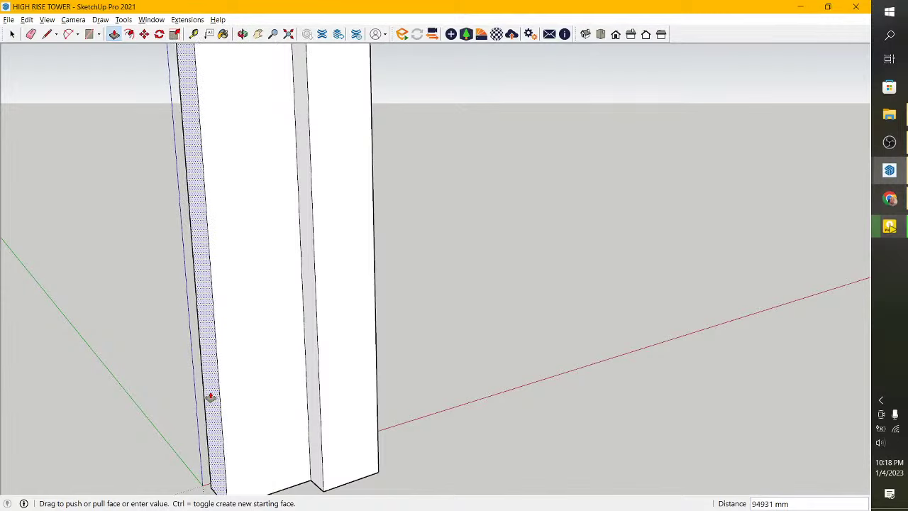
{"action": "left_click_drag", "start_coordinate": [210, 397], "coordinate": [259, 374]}
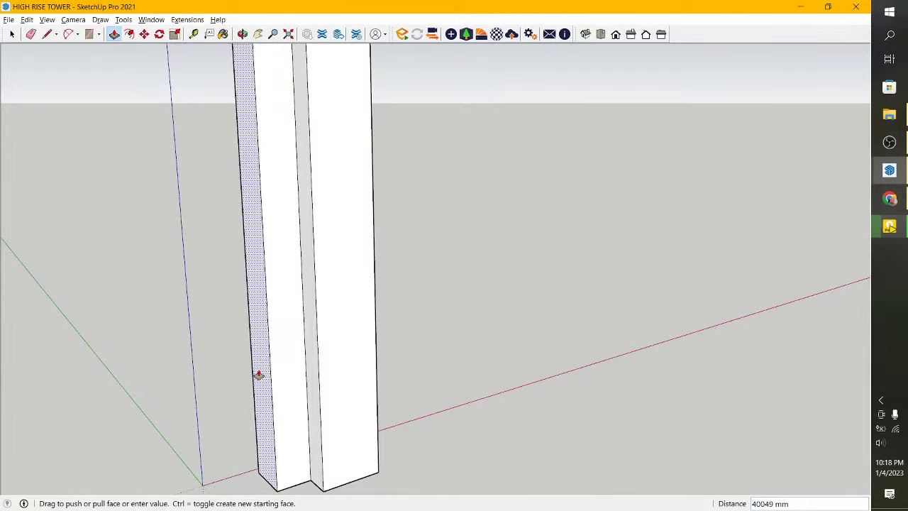
{"action": "left_click_drag", "start_coordinate": [258, 375], "coordinate": [259, 375]}
{"action": "type", "text": "30000"}
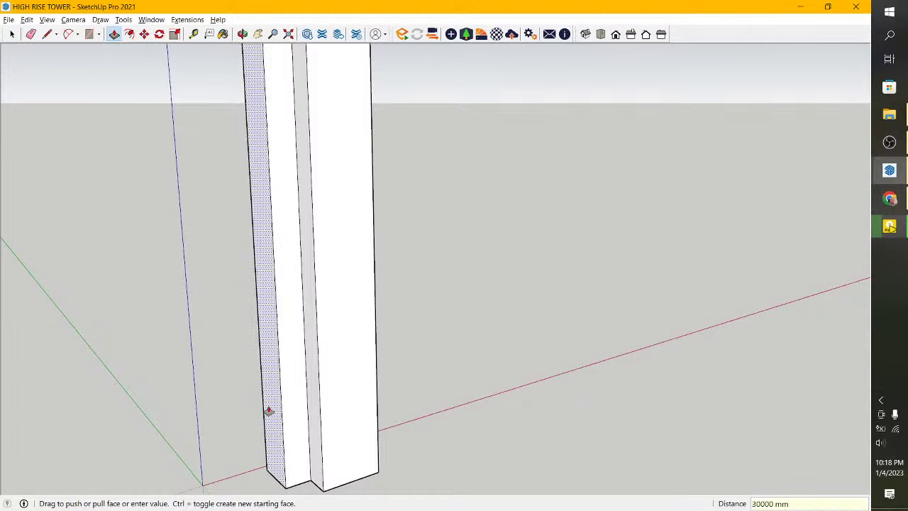
{"action": "key", "text": "Return"}
{"action": "scroll", "coordinate": [268, 411], "scroll_direction": "down", "scroll_amount": 3}
{"action": "scroll", "coordinate": [291, 427], "scroll_direction": "down", "scroll_amount": 1}
Orbit around the tower to view the full-height notch.
{"action": "left_click", "coordinate": [242, 34]}
{"action": "mouse_move", "coordinate": [305, 234]}
{"action": "left_mouse_down"}
{"action": "mouse_move", "coordinate": [318, 211]}
{"action": "mouse_move", "coordinate": [284, 345]}
{"action": "mouse_move", "coordinate": [363, 273]}
{"action": "mouse_move", "coordinate": [547, 319]}
{"action": "left_mouse_up"}
{"action": "scroll", "coordinate": [318, 319], "scroll_direction": "up", "scroll_amount": 2}
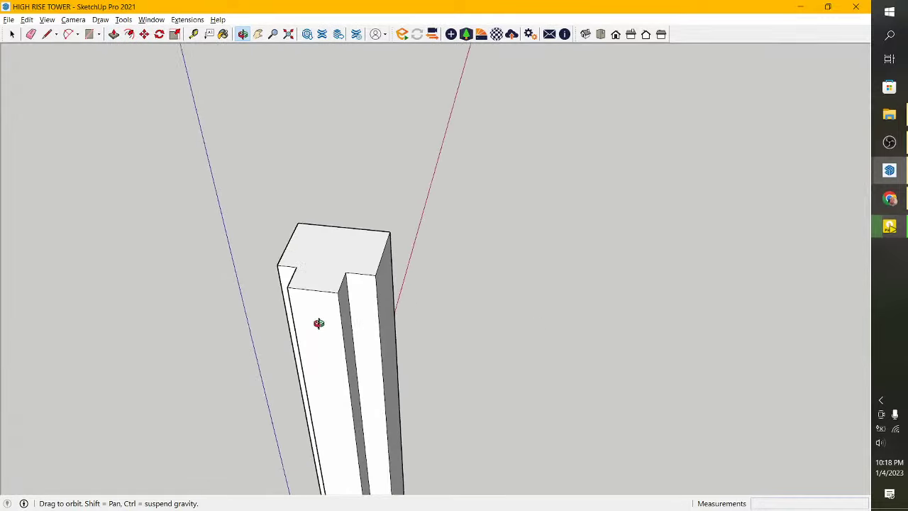
{"action": "scroll", "coordinate": [330, 304], "scroll_direction": "up", "scroll_amount": 2}
{"action": "scroll", "coordinate": [425, 279], "scroll_direction": "up", "scroll_amount": 2}
{"action": "mouse_move", "coordinate": [425, 279]}
{"action": "left_mouse_down"}
{"action": "mouse_move", "coordinate": [310, 310]}
{"action": "mouse_move", "coordinate": [326, 255]}
{"action": "left_mouse_up"}
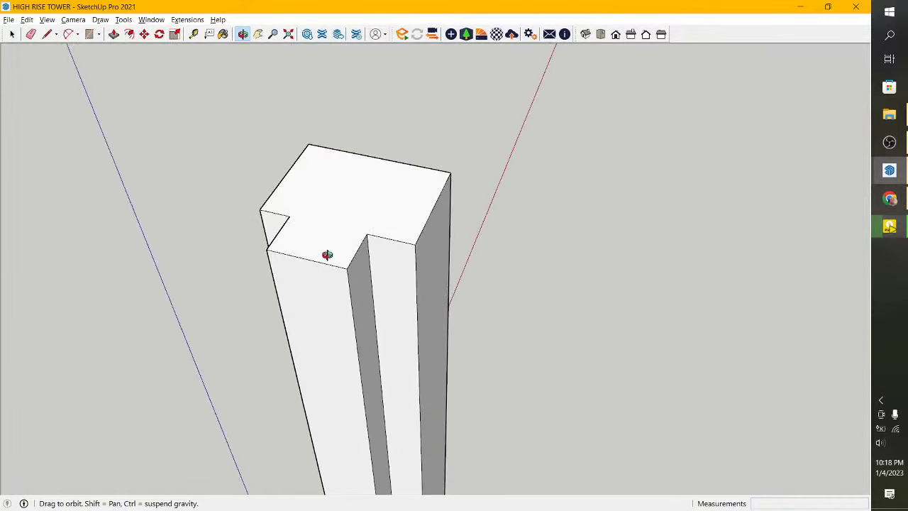
{"action": "scroll", "coordinate": [371, 191], "scroll_direction": "down", "scroll_amount": 3}
{"action": "mouse_move", "coordinate": [371, 191]}
{"action": "left_mouse_down"}
{"action": "mouse_move", "coordinate": [406, 312]}
{"action": "mouse_move", "coordinate": [326, 158]}
{"action": "mouse_move", "coordinate": [348, 140]}
{"action": "mouse_move", "coordinate": [331, 298]}
{"action": "mouse_move", "coordinate": [400, 230]}
{"action": "mouse_move", "coordinate": [387, 282]}
{"action": "left_mouse_up"}
{"action": "scroll", "coordinate": [401, 230], "scroll_direction": "up", "scroll_amount": 2}
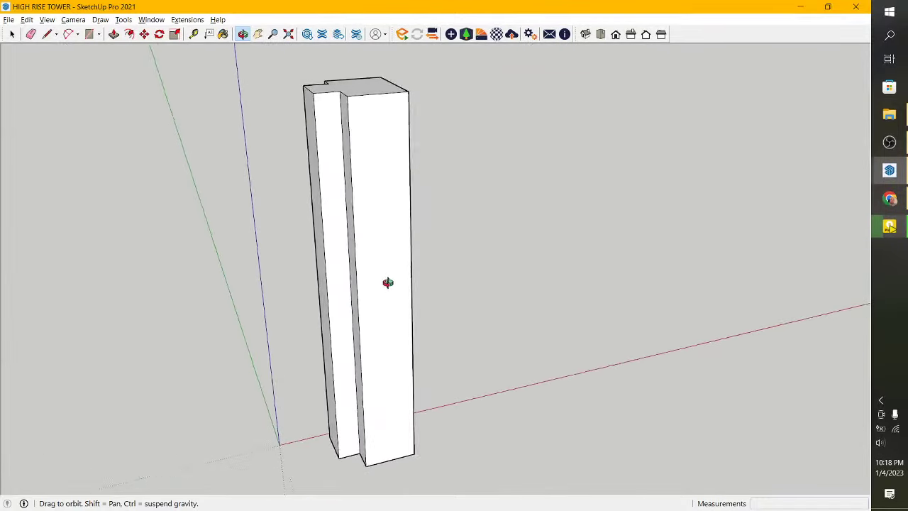
Draw a 50000 mm red-axis line from the base corner to the wing's top corner, then extrude the triangle.
{"action": "left_click", "coordinate": [48, 34]}
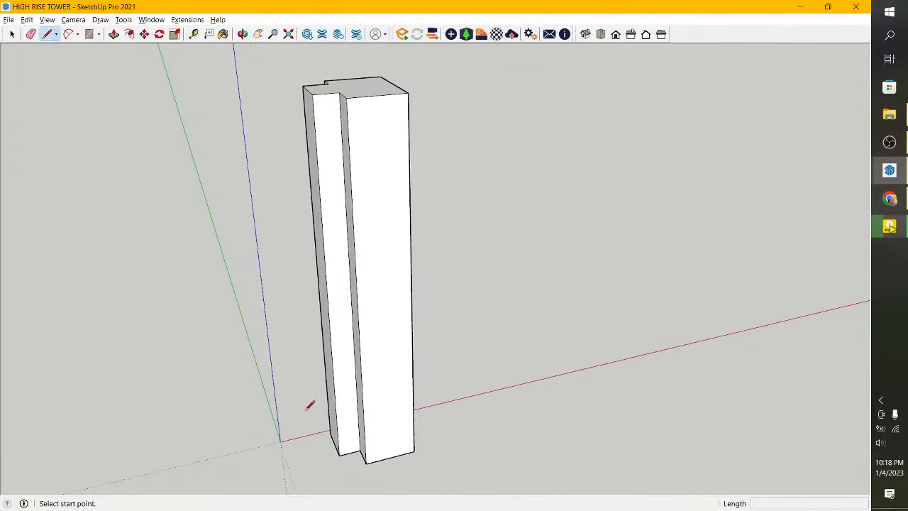
{"action": "left_click", "coordinate": [339, 454]}
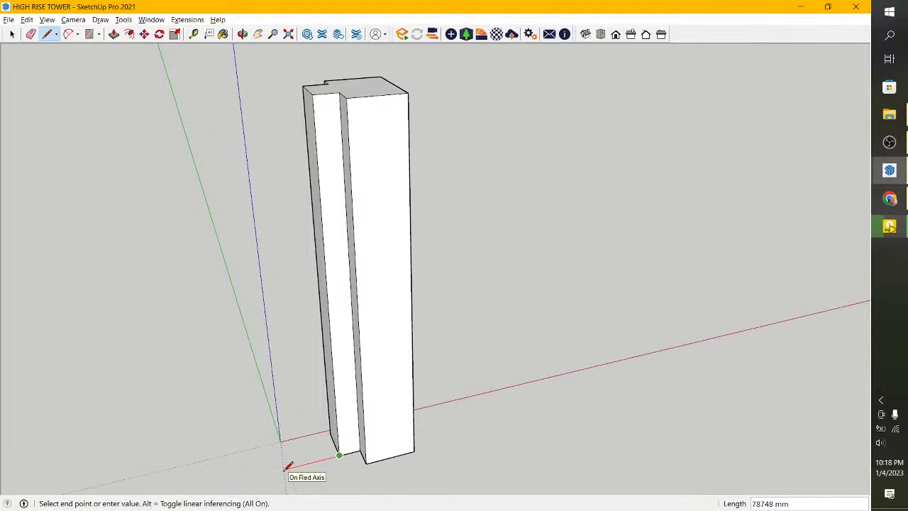
{"action": "type", "text": "502494"}
{"action": "key", "text": "Return"}
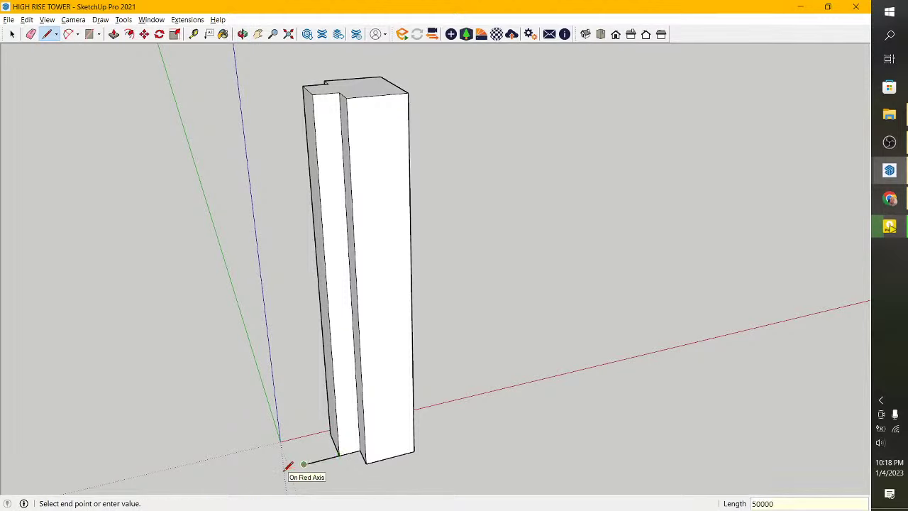
{"action": "left_click", "coordinate": [323, 88]}
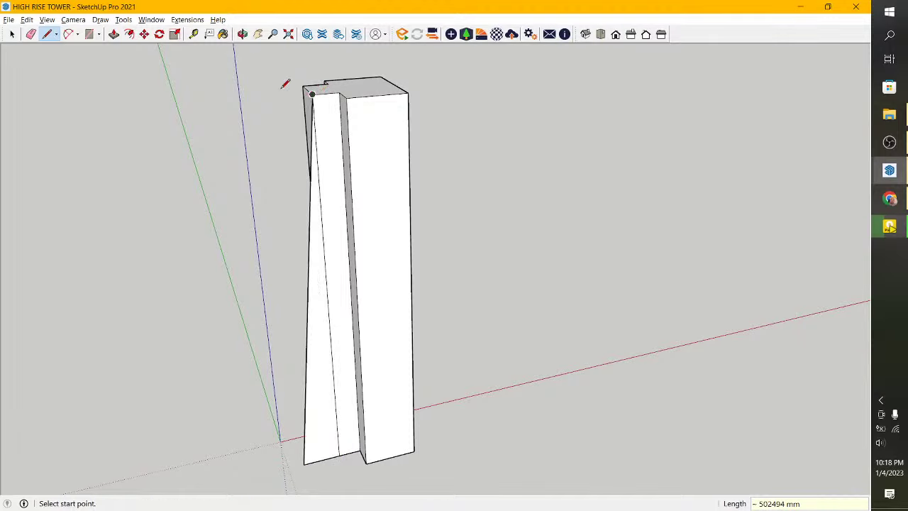
{"action": "left_click", "coordinate": [114, 34]}
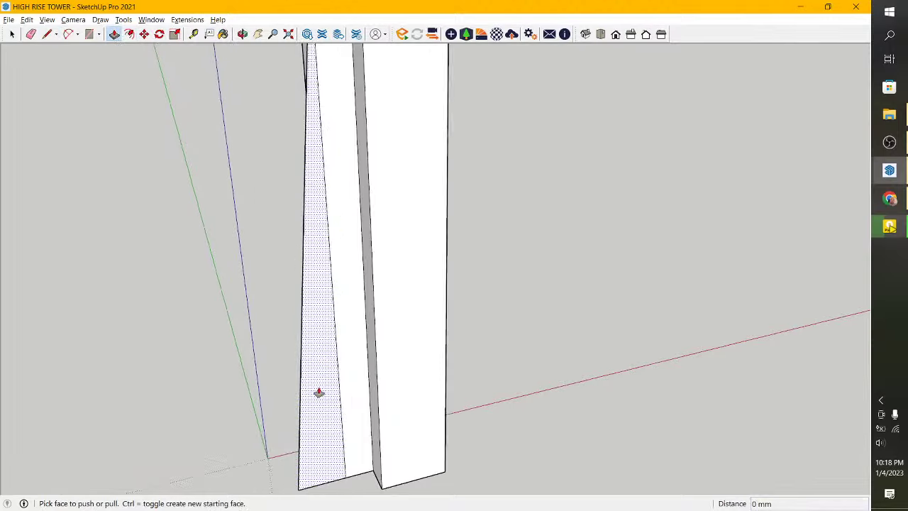
{"action": "left_click", "coordinate": [318, 390]}
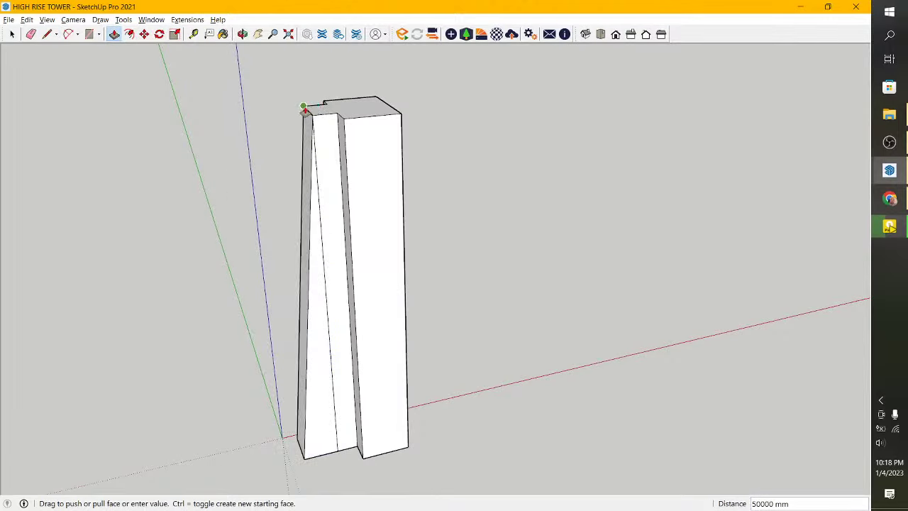
{"action": "left_click", "coordinate": [304, 111]}
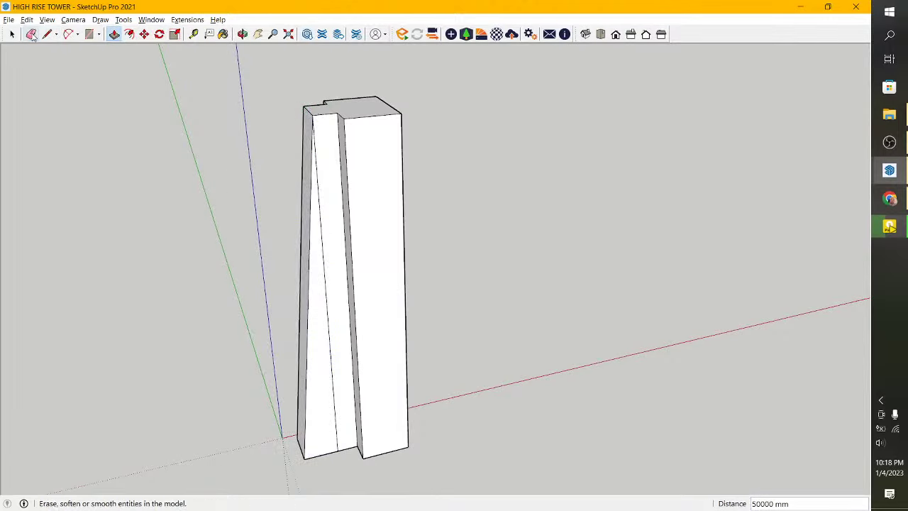
{"action": "left_click", "coordinate": [30, 34]}
{"action": "scroll", "coordinate": [312, 354], "scroll_direction": "up", "scroll_amount": 2}
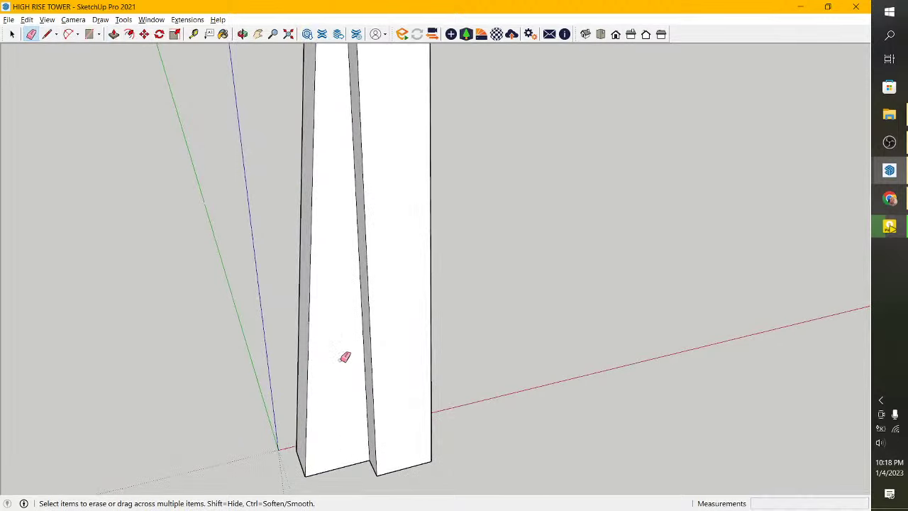
{"action": "scroll", "coordinate": [343, 365], "scroll_direction": "down", "scroll_amount": 3}
{"action": "left_click", "coordinate": [242, 34]}
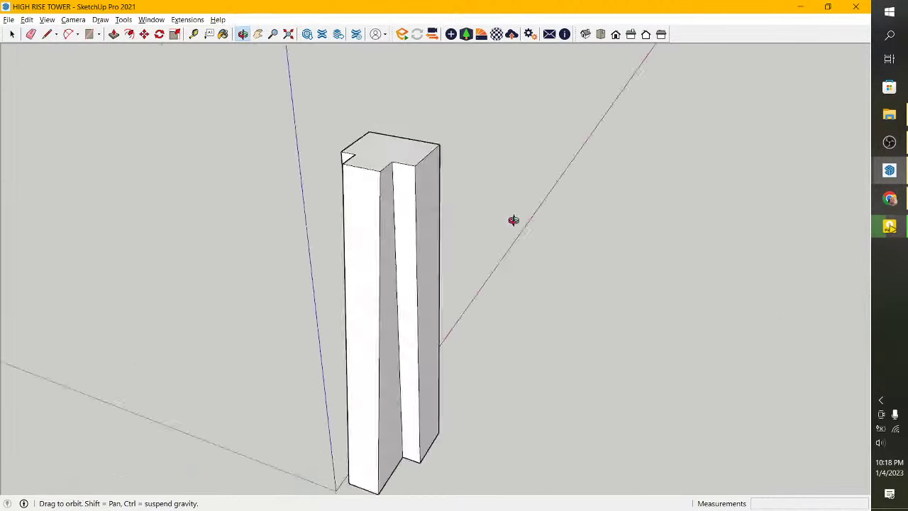
{"action": "mouse_move", "coordinate": [513, 219]}
{"action": "left_mouse_down"}
{"action": "mouse_move", "coordinate": [499, 288]}
{"action": "mouse_move", "coordinate": [579, 298]}
{"action": "left_mouse_up"}
{"action": "right_click", "coordinate": [579, 298]}
{"action": "left_click", "coordinate": [601, 300]}
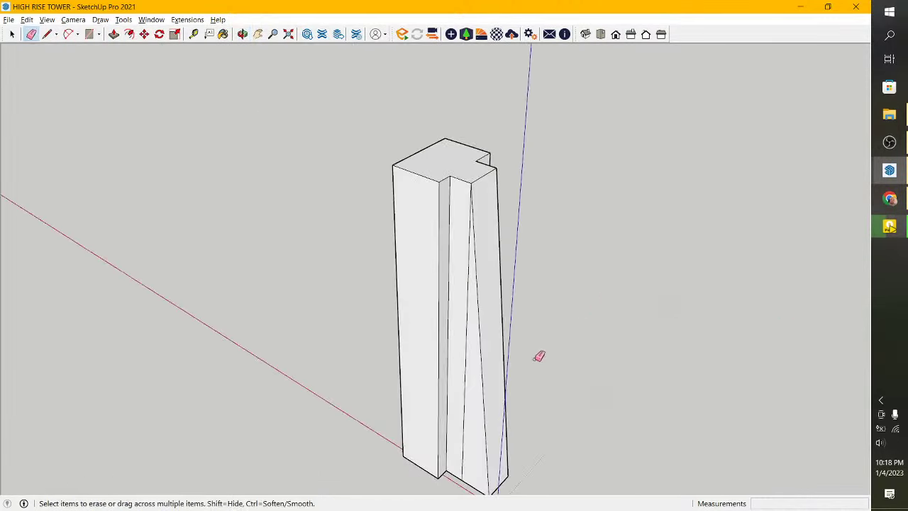
{"action": "scroll", "coordinate": [473, 443], "scroll_direction": "up", "scroll_amount": 1}
{"action": "scroll", "coordinate": [461, 431], "scroll_direction": "down", "scroll_amount": 1}
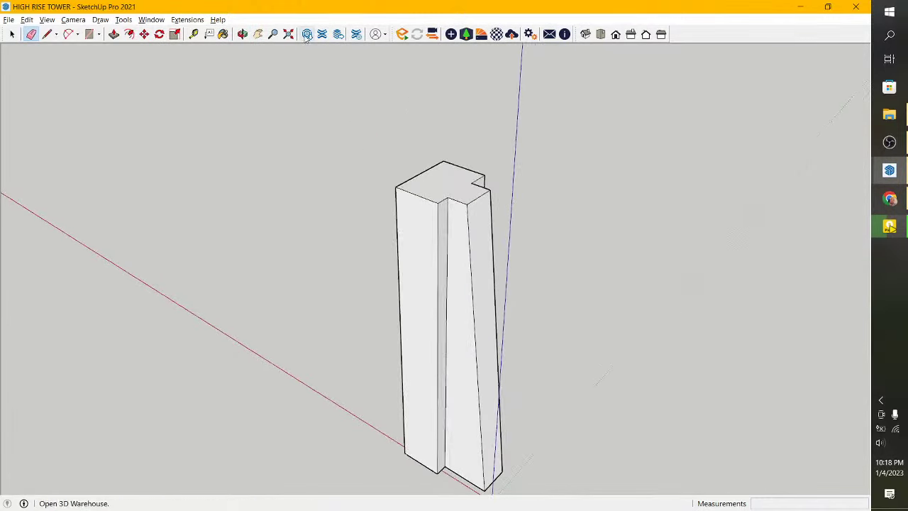
{"action": "left_click", "coordinate": [242, 34]}
{"action": "mouse_move", "coordinate": [397, 241]}
{"action": "left_mouse_down"}
{"action": "mouse_move", "coordinate": [418, 170]}
{"action": "mouse_move", "coordinate": [464, 357]}
{"action": "mouse_move", "coordinate": [483, 310]}
{"action": "mouse_move", "coordinate": [502, 328]}
{"action": "mouse_move", "coordinate": [537, 337]}
{"action": "mouse_move", "coordinate": [531, 357]}
{"action": "mouse_move", "coordinate": [418, 395]}
{"action": "left_mouse_up"}
{"action": "scroll", "coordinate": [448, 335], "scroll_direction": "up", "scroll_amount": 1}
{"action": "scroll", "coordinate": [487, 318], "scroll_direction": "down", "scroll_amount": 2}
{"action": "scroll", "coordinate": [382, 242], "scroll_direction": "up", "scroll_amount": 2}
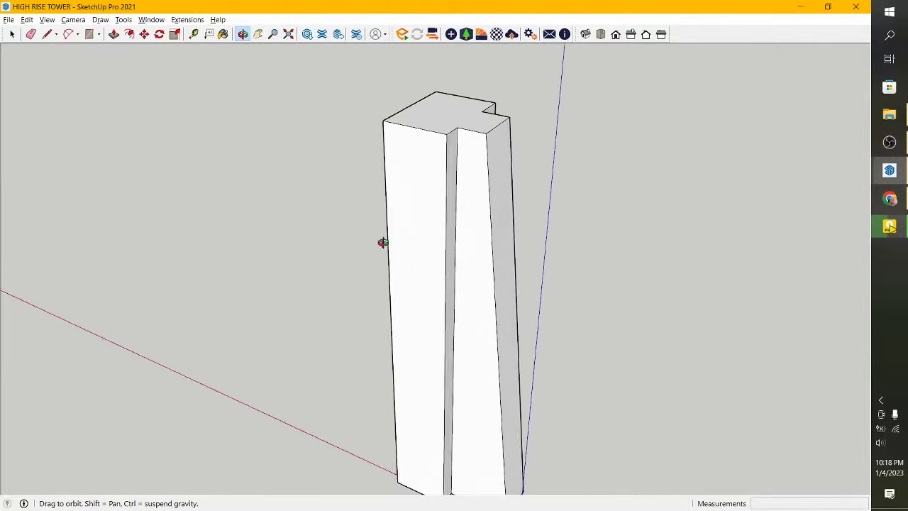
{"action": "mouse_move", "coordinate": [382, 243]}
{"action": "left_mouse_down"}
{"action": "mouse_move", "coordinate": [471, 243]}
{"action": "mouse_move", "coordinate": [512, 229]}
{"action": "mouse_move", "coordinate": [525, 269]}
{"action": "mouse_move", "coordinate": [399, 270]}
{"action": "mouse_move", "coordinate": [461, 310]}
{"action": "mouse_move", "coordinate": [363, 378]}
{"action": "left_mouse_up"}
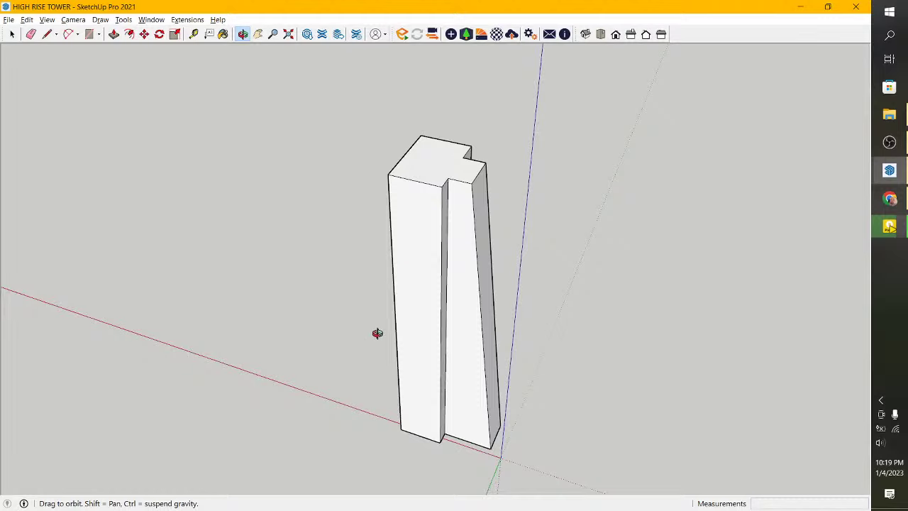
{"action": "mouse_move", "coordinate": [376, 330]}
{"action": "left_mouse_down"}
{"action": "mouse_move", "coordinate": [495, 326]}
{"action": "mouse_move", "coordinate": [462, 334]}
{"action": "mouse_move", "coordinate": [463, 345]}
{"action": "left_mouse_up"}
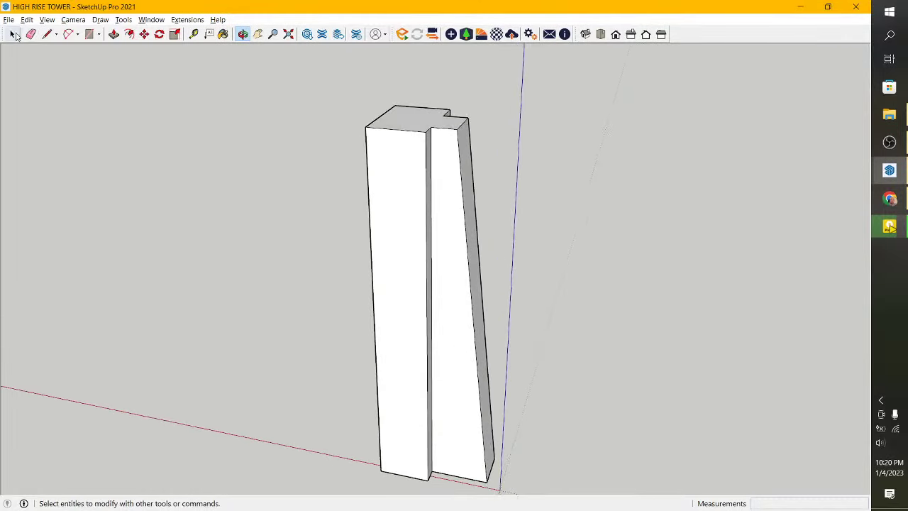
{"action": "left_click", "coordinate": [12, 35]}
{"action": "scroll", "coordinate": [280, 328], "scroll_direction": "down", "scroll_amount": 1}
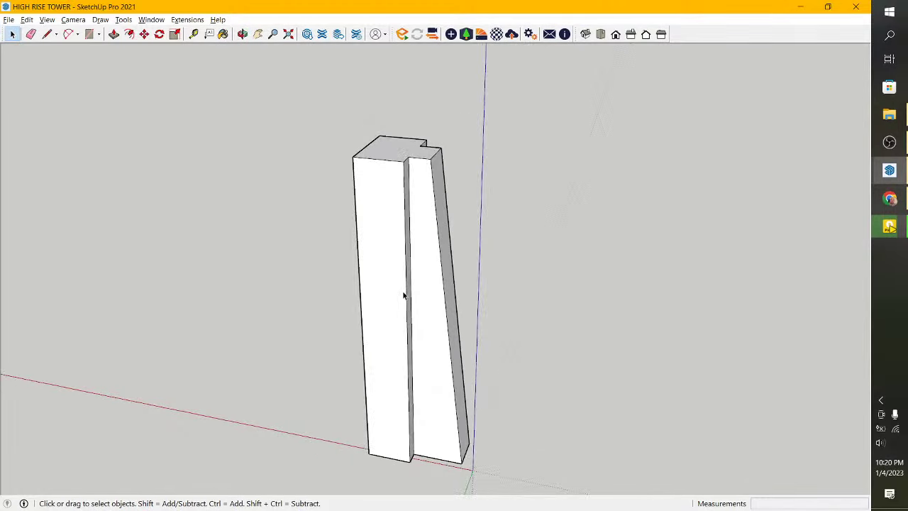
{"action": "scroll", "coordinate": [426, 281], "scroll_direction": "up", "scroll_amount": 3}
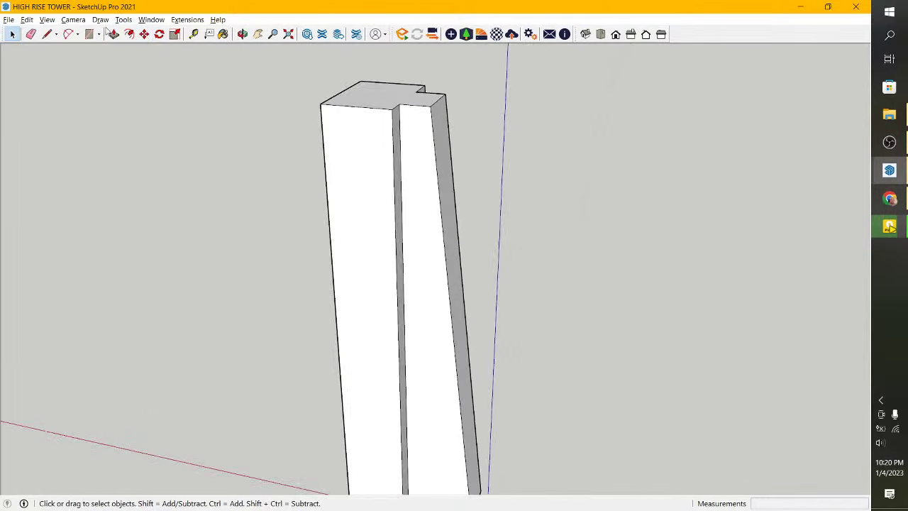
{"action": "scroll", "coordinate": [376, 198], "scroll_direction": "down", "scroll_amount": 3}
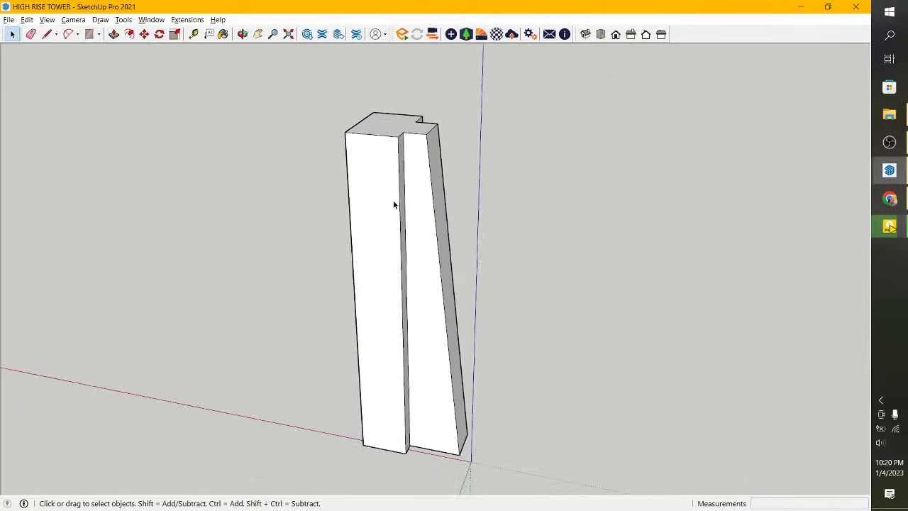
{"action": "left_click", "coordinate": [242, 34]}
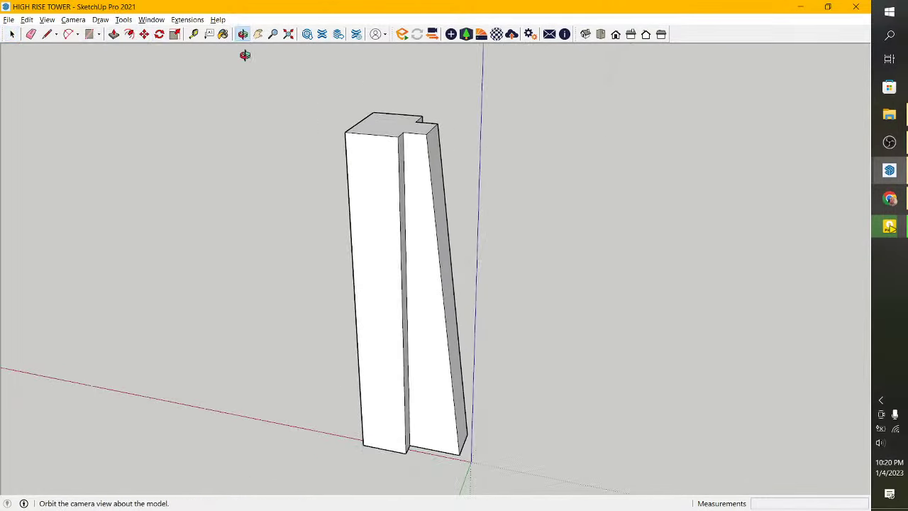
{"action": "left_click_drag", "start_coordinate": [245, 55], "coordinate": [450, 194]}
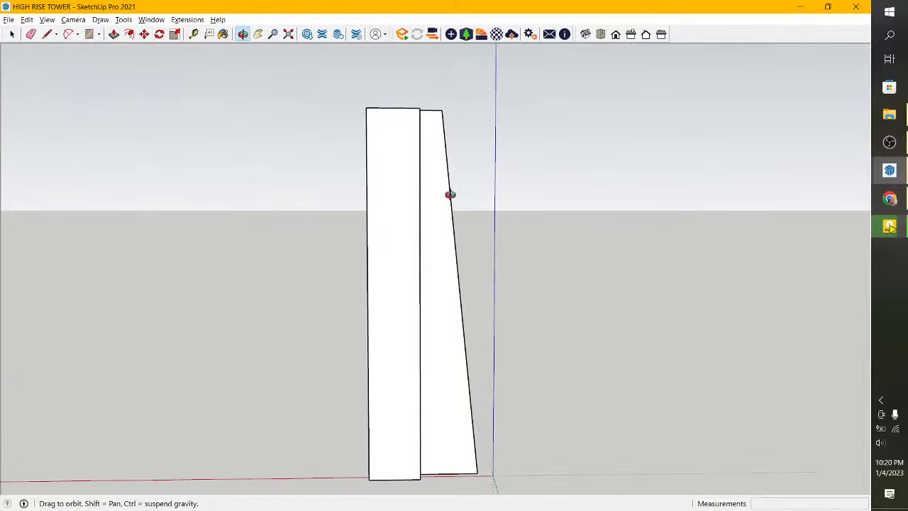
{"action": "mouse_move", "coordinate": [324, 293]}
{"action": "left_mouse_down"}
{"action": "mouse_move", "coordinate": [272, 365]}
{"action": "mouse_move", "coordinate": [707, 366]}
{"action": "mouse_move", "coordinate": [454, 393]}
{"action": "mouse_move", "coordinate": [499, 431]}
{"action": "mouse_move", "coordinate": [572, 432]}
{"action": "mouse_move", "coordinate": [594, 328]}
{"action": "mouse_move", "coordinate": [442, 273]}
{"action": "left_mouse_up"}
{"action": "scroll", "coordinate": [475, 379], "scroll_direction": "up", "scroll_amount": 3}
{"action": "scroll", "coordinate": [474, 380], "scroll_direction": "down", "scroll_amount": 3}
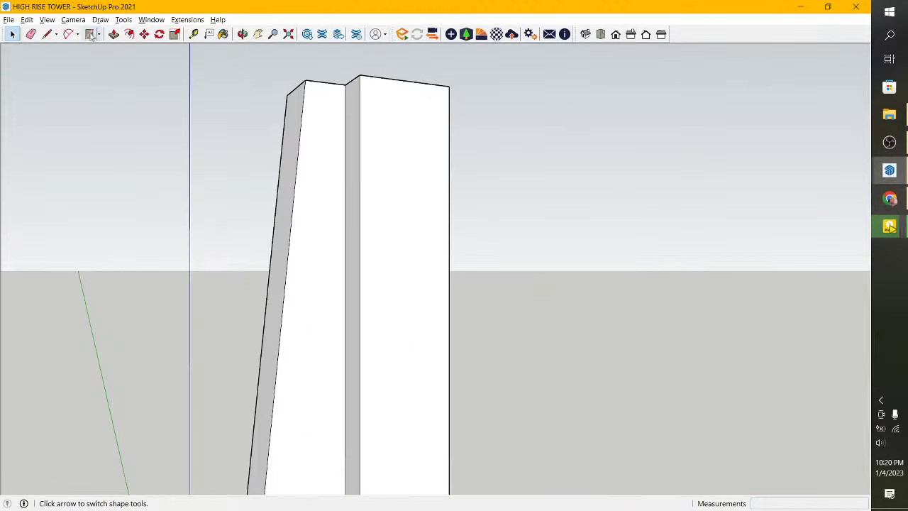
Draw a 95000 mm line straight down from the right wing's top edge.
{"action": "left_click", "coordinate": [47, 34]}
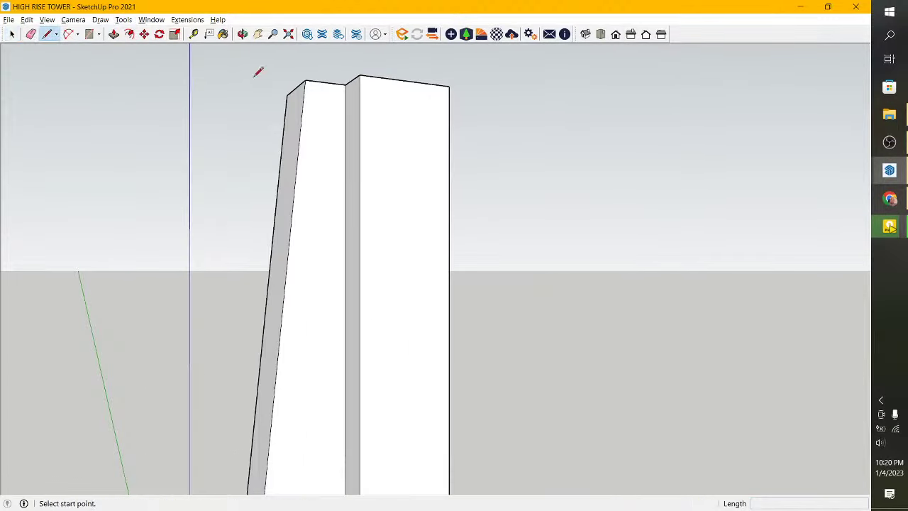
{"action": "left_click", "coordinate": [406, 80]}
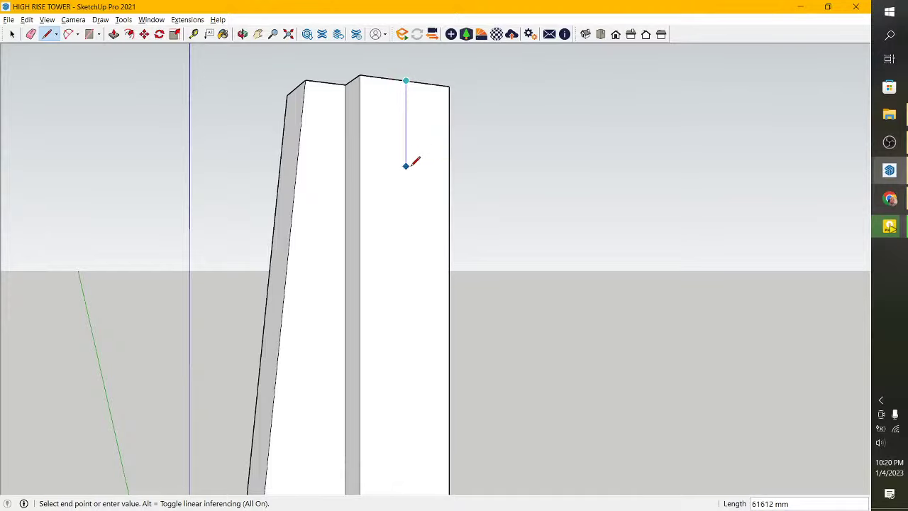
{"action": "scroll", "coordinate": [417, 165], "scroll_direction": "down", "scroll_amount": 1}
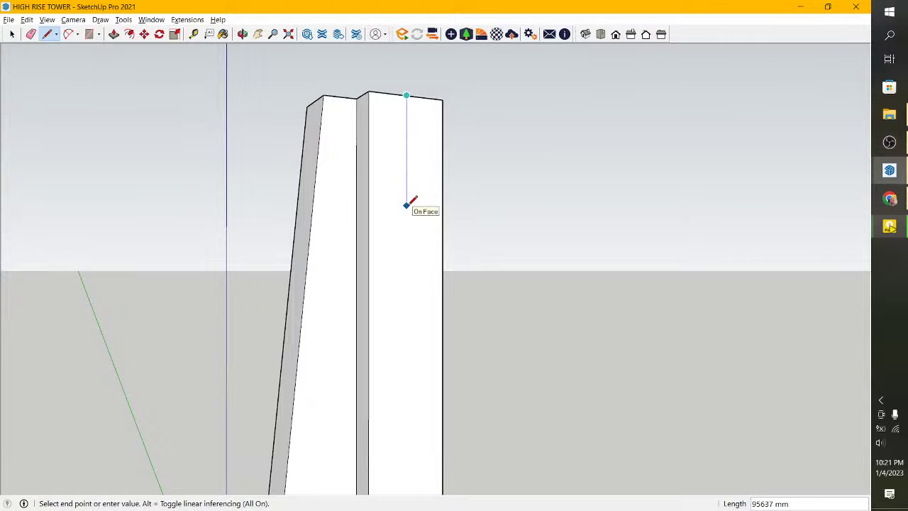
{"action": "type", "text": "95000"}
{"action": "key", "text": "Return"}
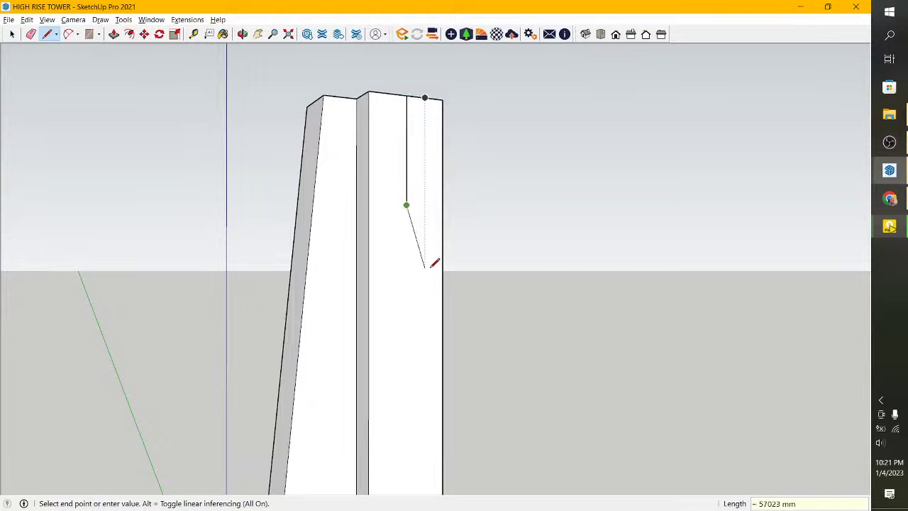